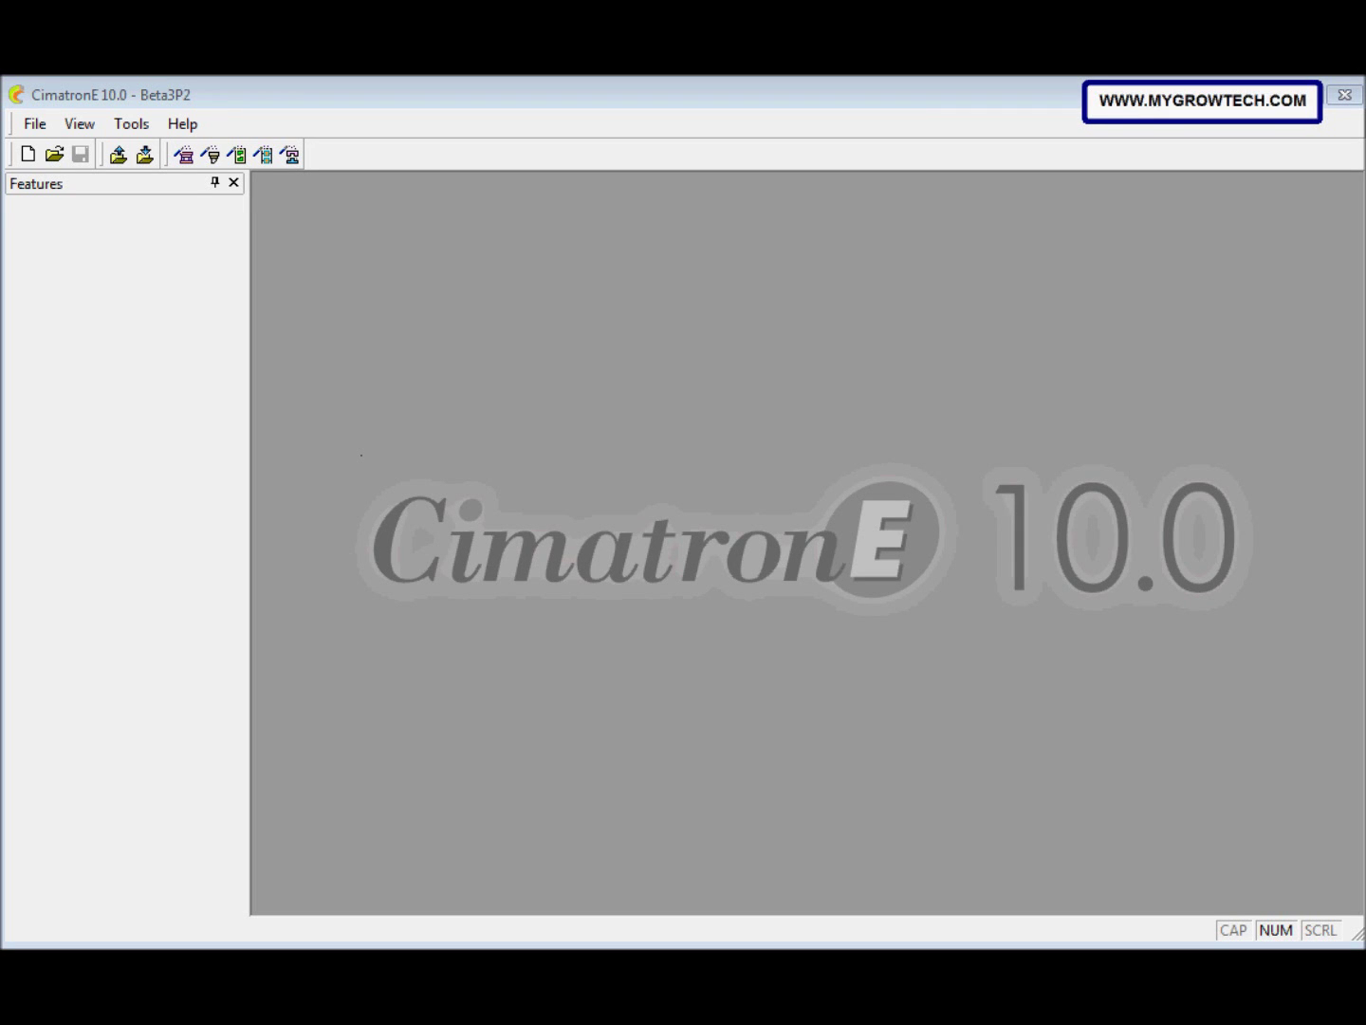
Step: Save the tutorial's Start.ctf link as fillet.ctf into Working Folder\Cim E 10\CAD\Description, then minimize the browser
{"action": "key", "text": "alt+Tab"}
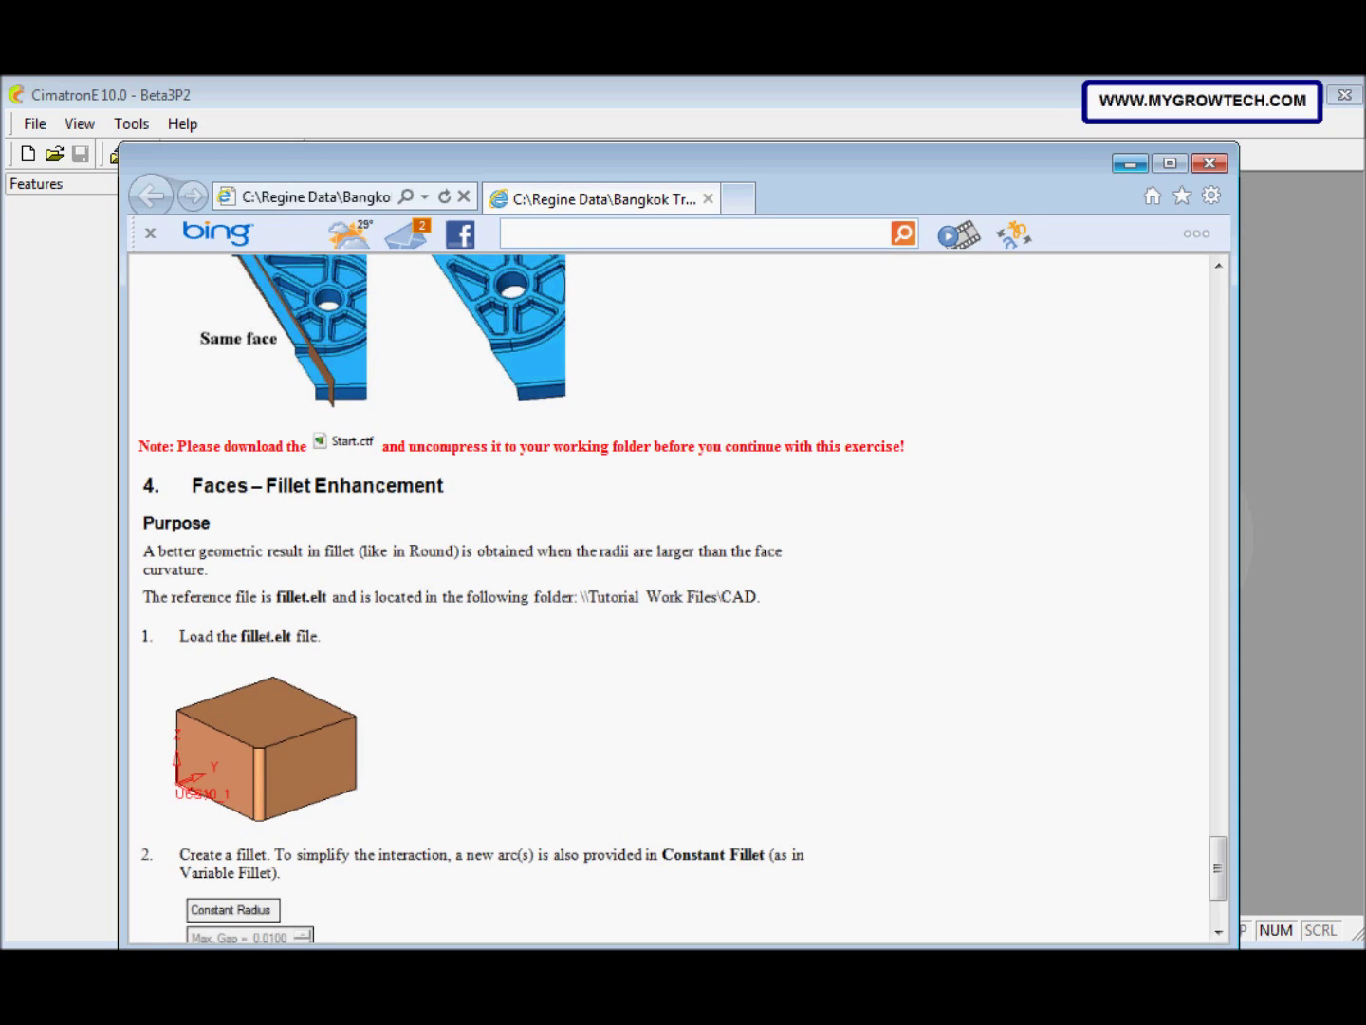
{"action": "right_click", "coordinate": [357, 448]}
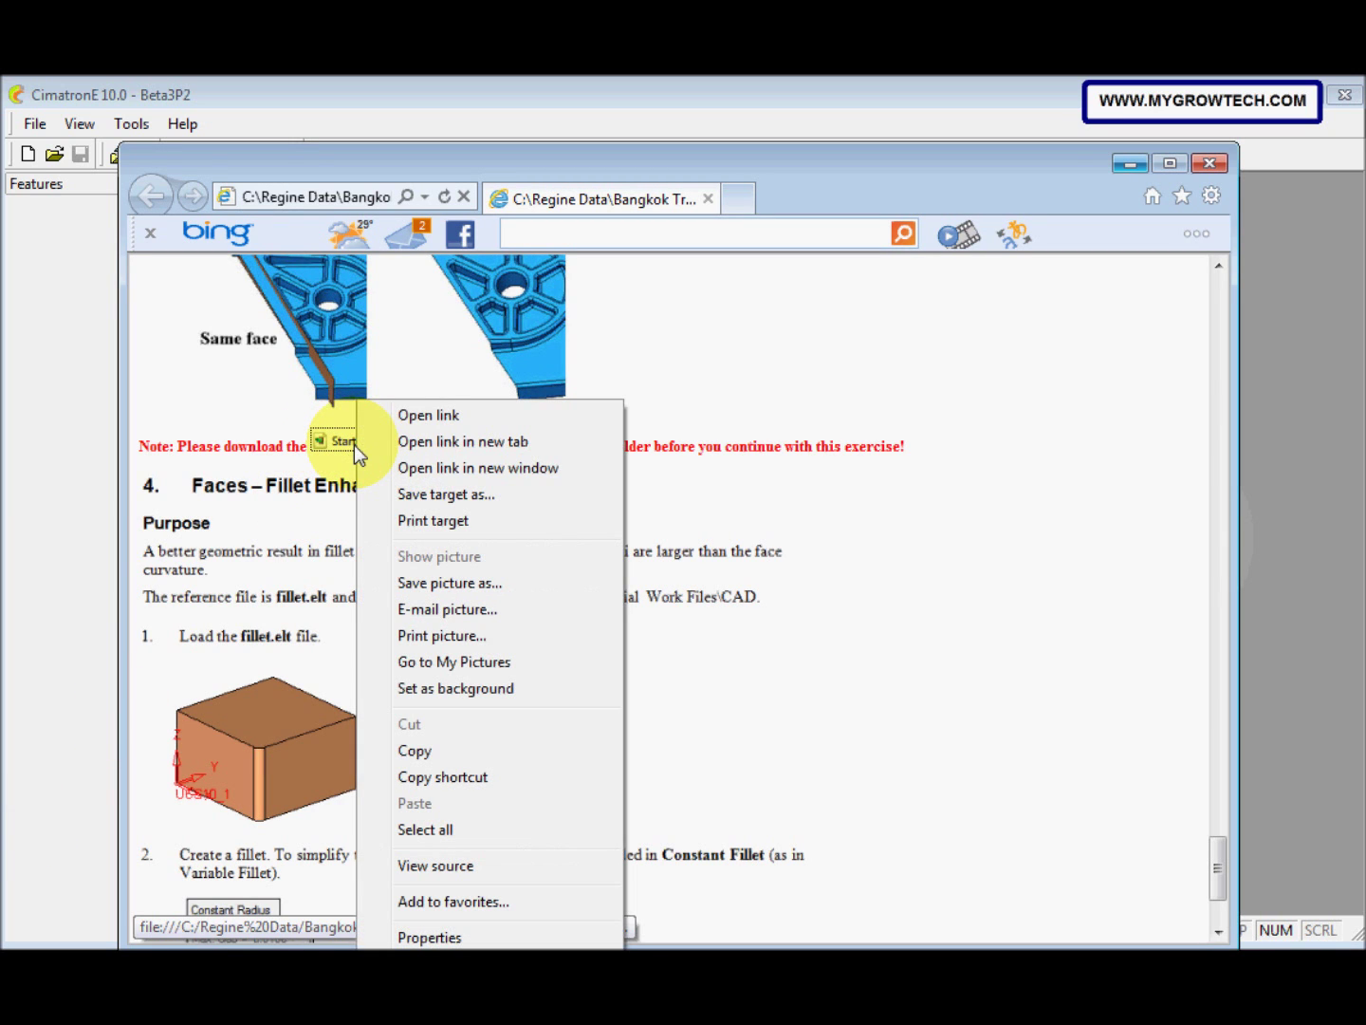
{"action": "left_click", "coordinate": [434, 493]}
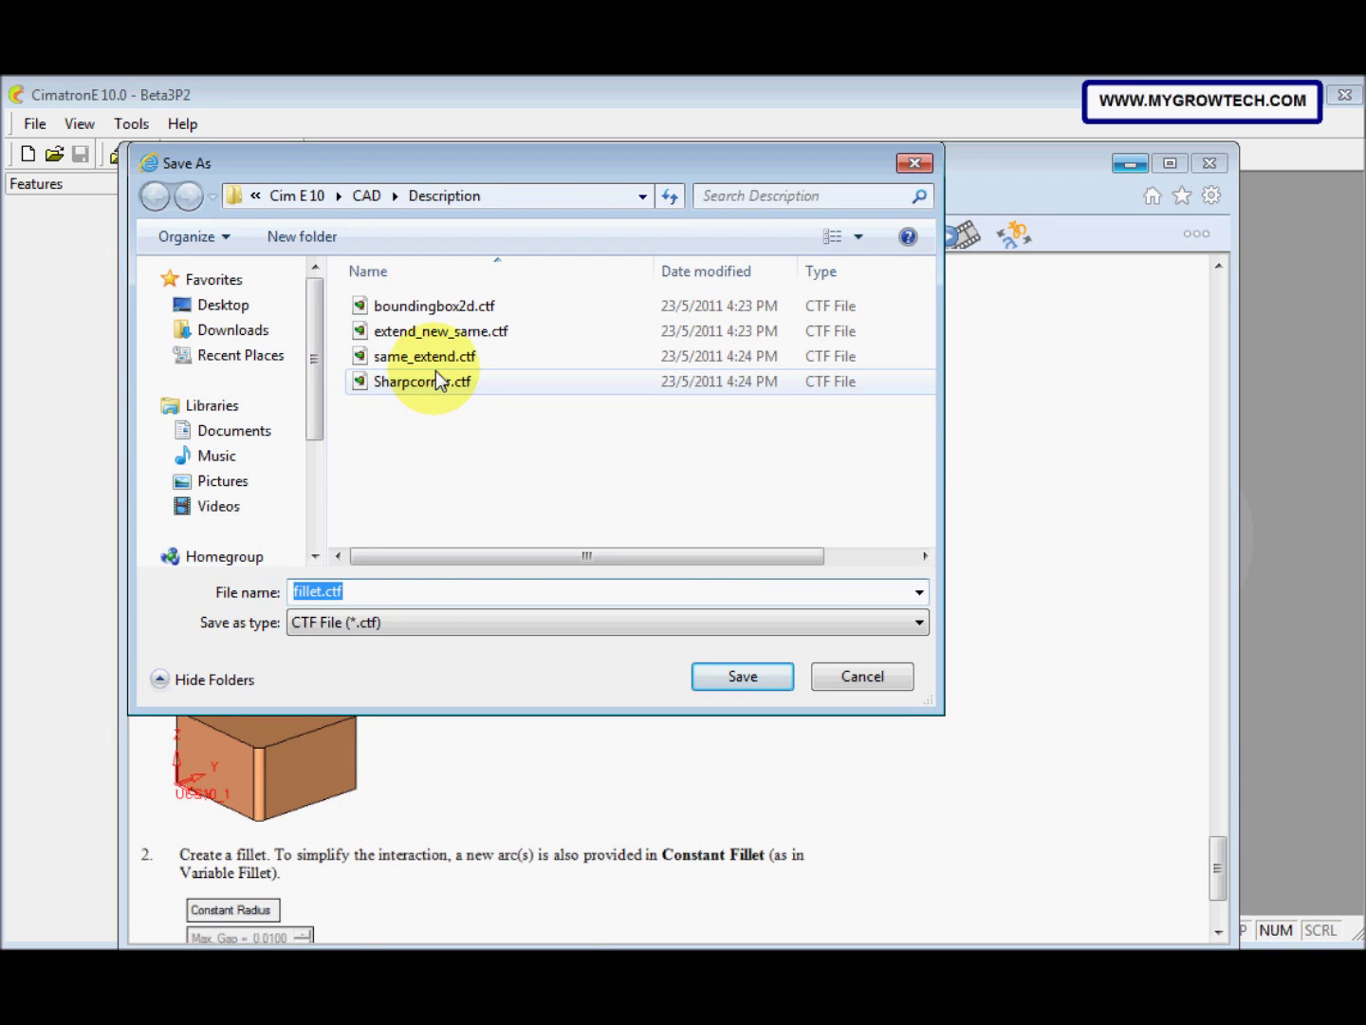
{"action": "left_click", "coordinate": [314, 199]}
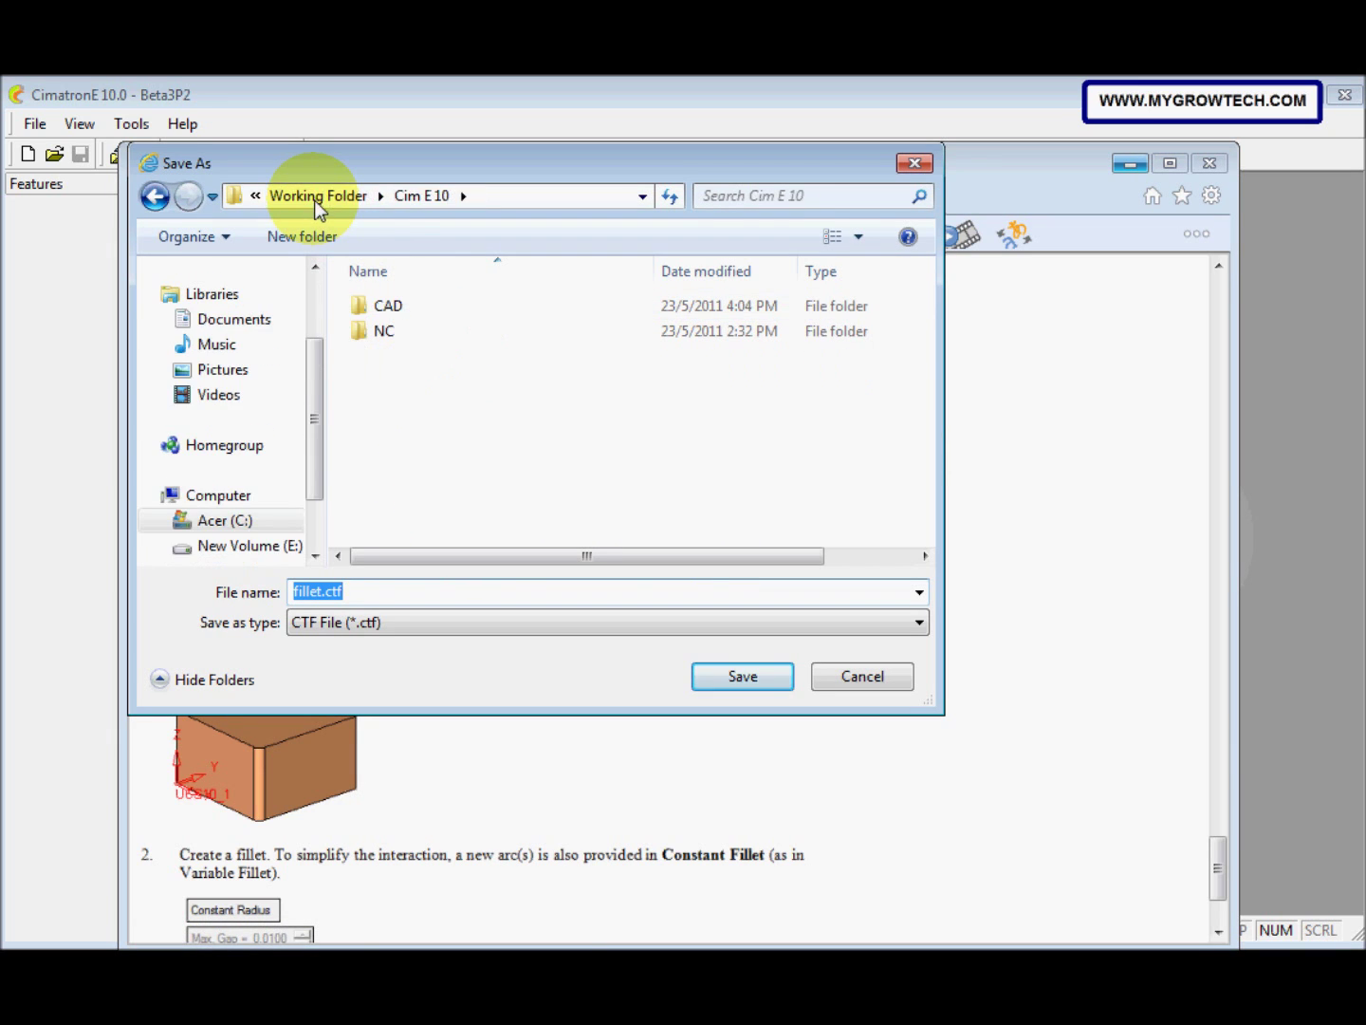
{"action": "left_click", "coordinate": [314, 200]}
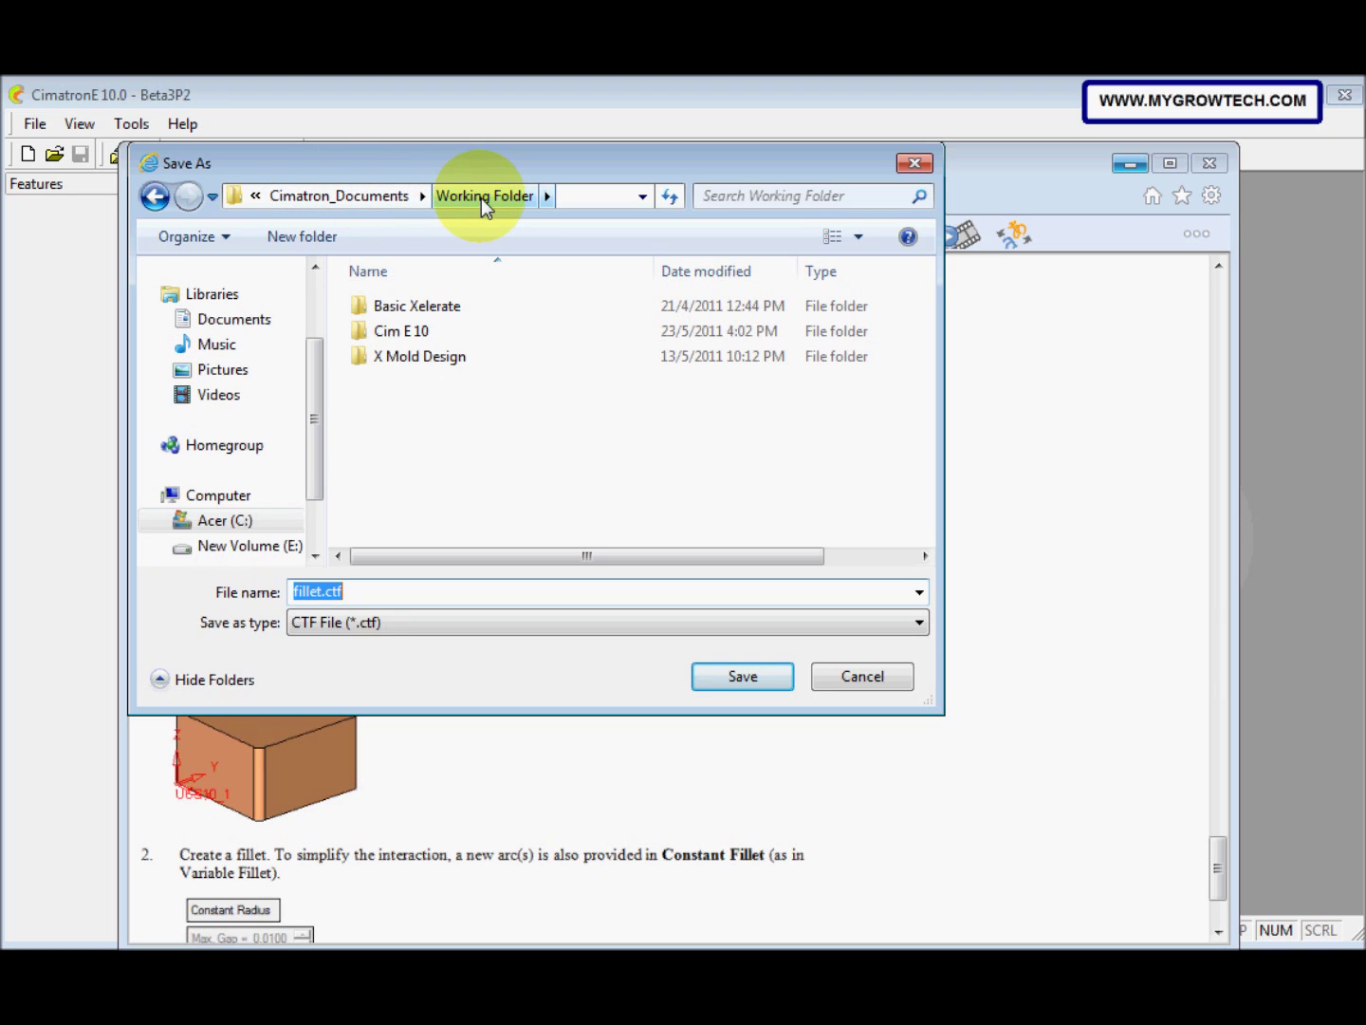
{"action": "double_click", "coordinate": [436, 334]}
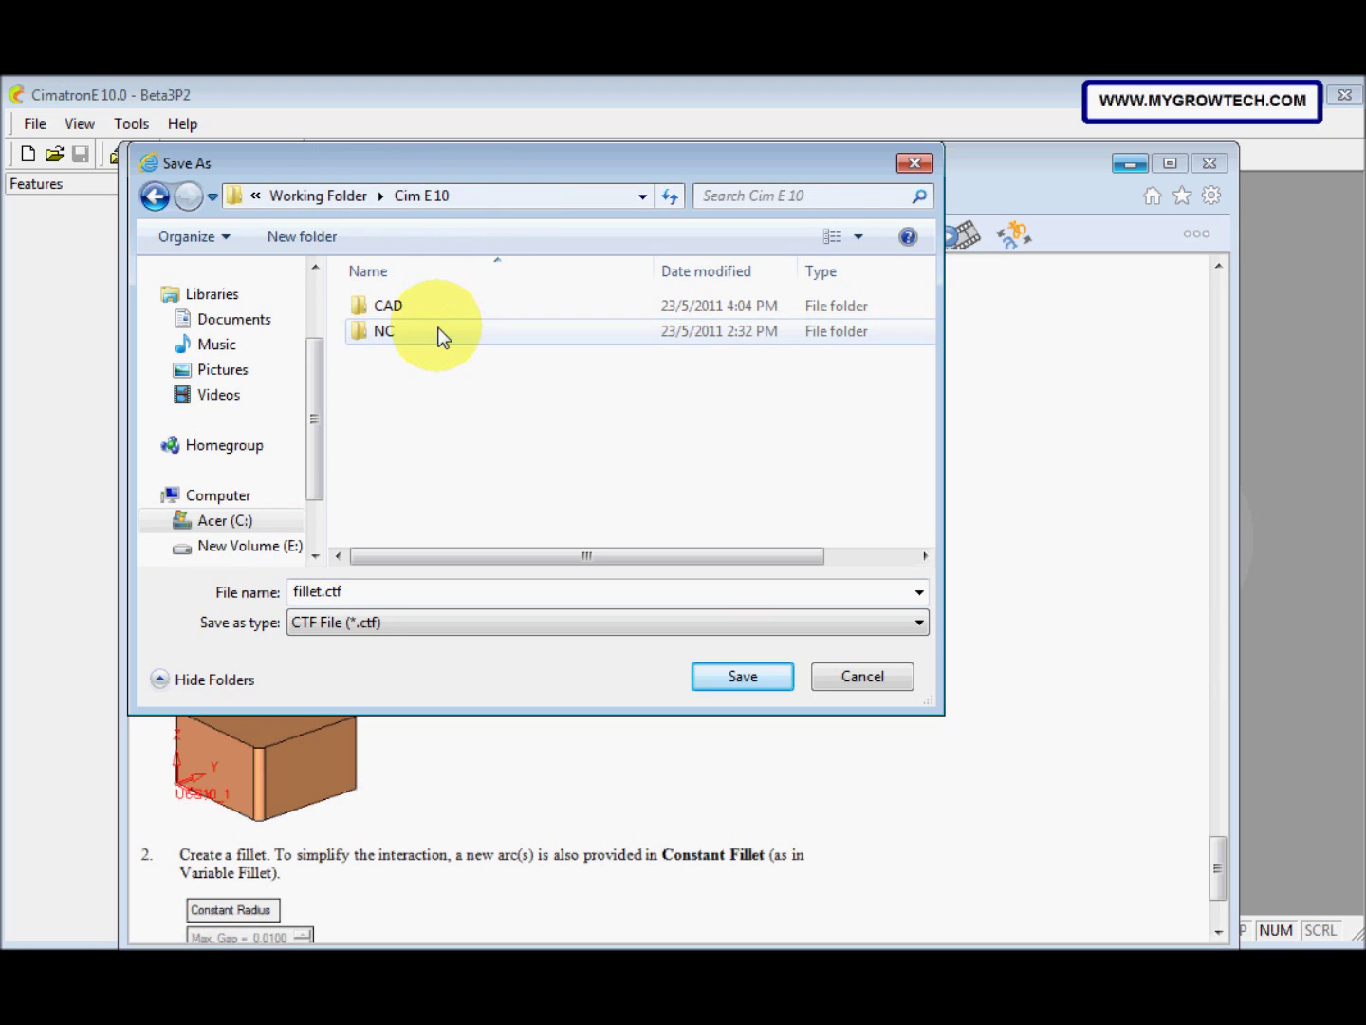
{"action": "double_click", "coordinate": [440, 313]}
{"action": "double_click", "coordinate": [442, 314]}
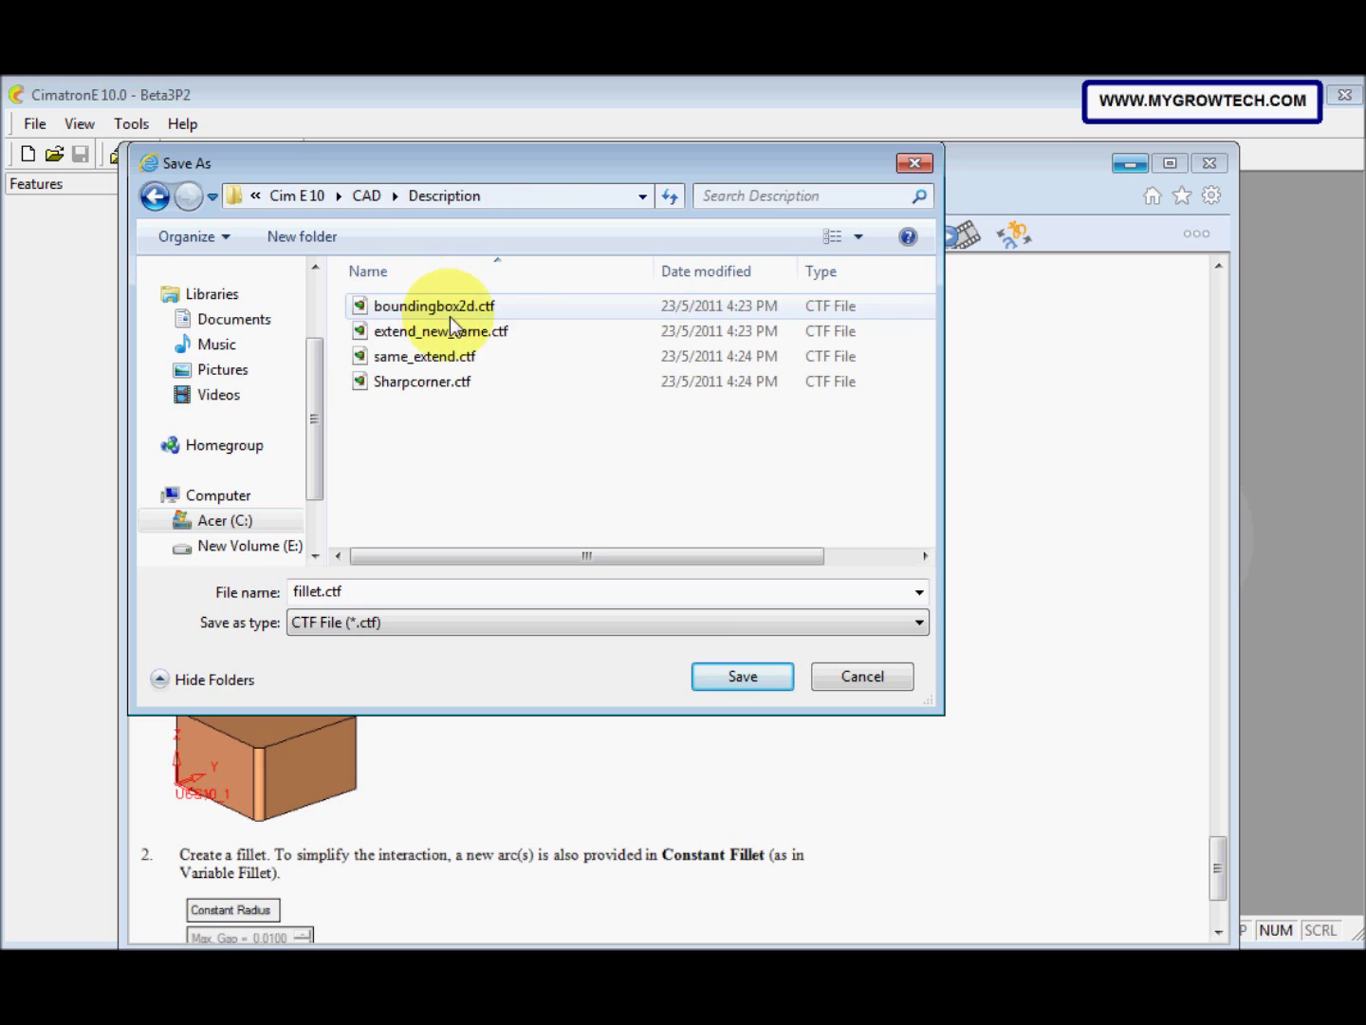
{"action": "left_click", "coordinate": [744, 676]}
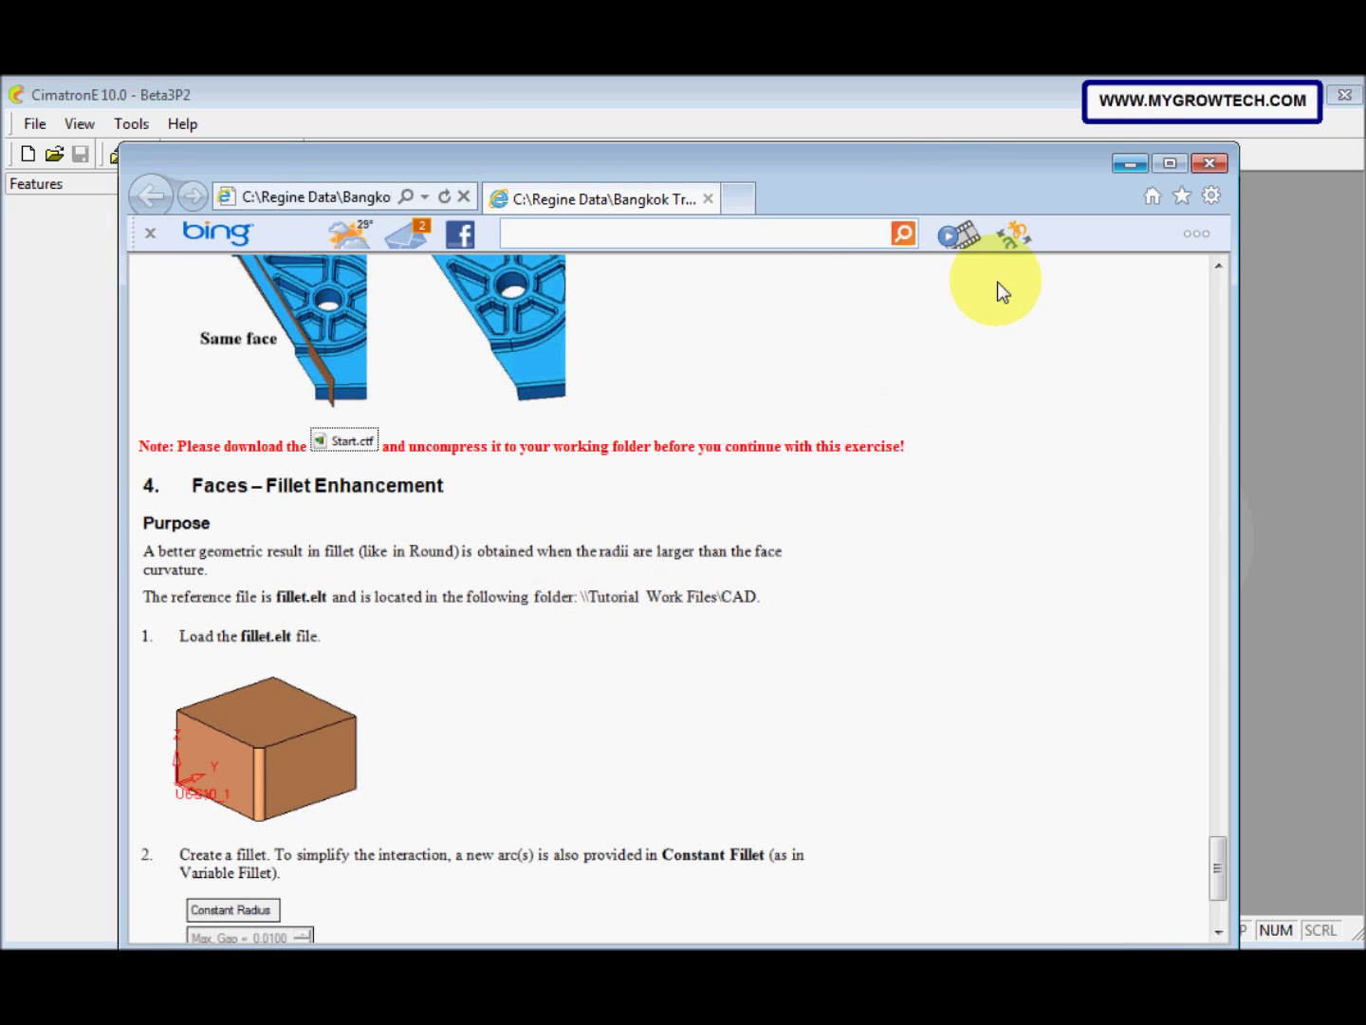
{"action": "left_click", "coordinate": [1130, 163]}
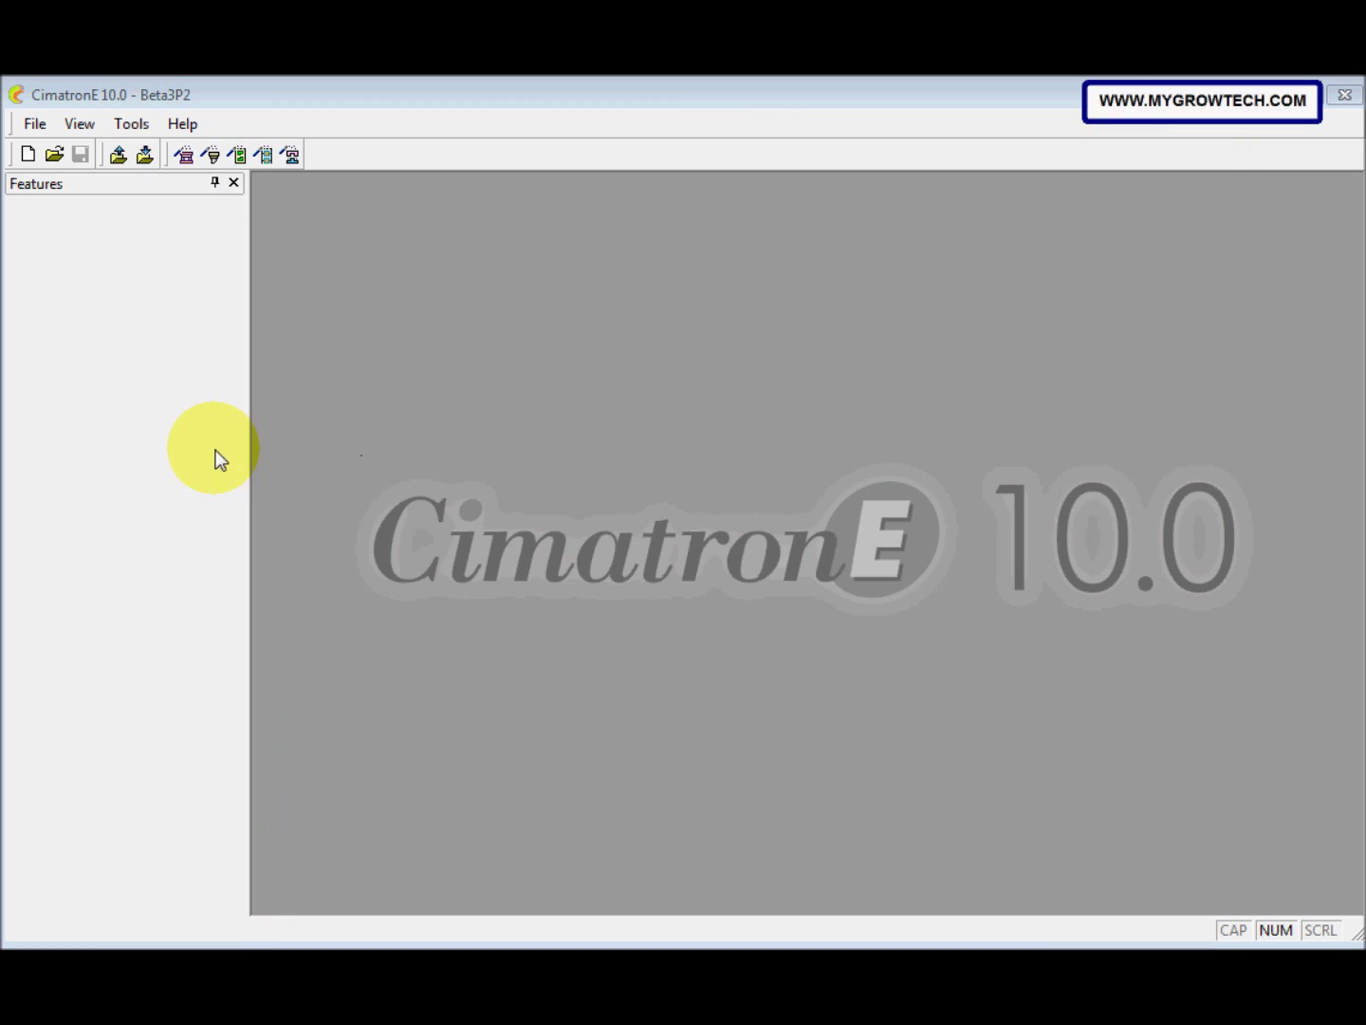
Step: Open fillet.ctf from the Description folder with File > Unpack
{"action": "left_click", "coordinate": [39, 126]}
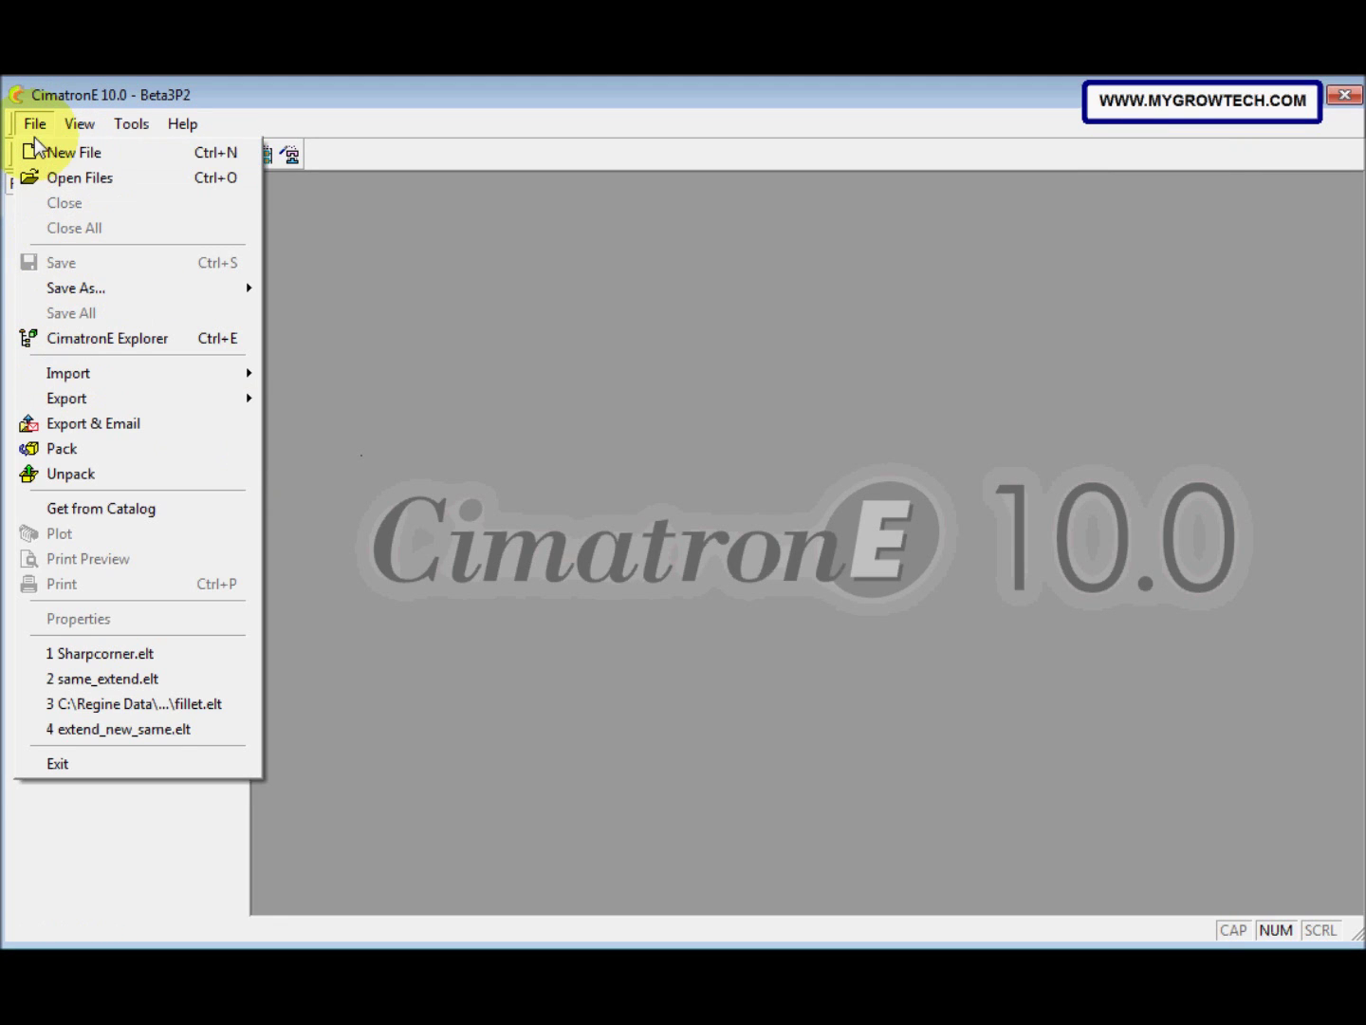
{"action": "left_click", "coordinate": [67, 475]}
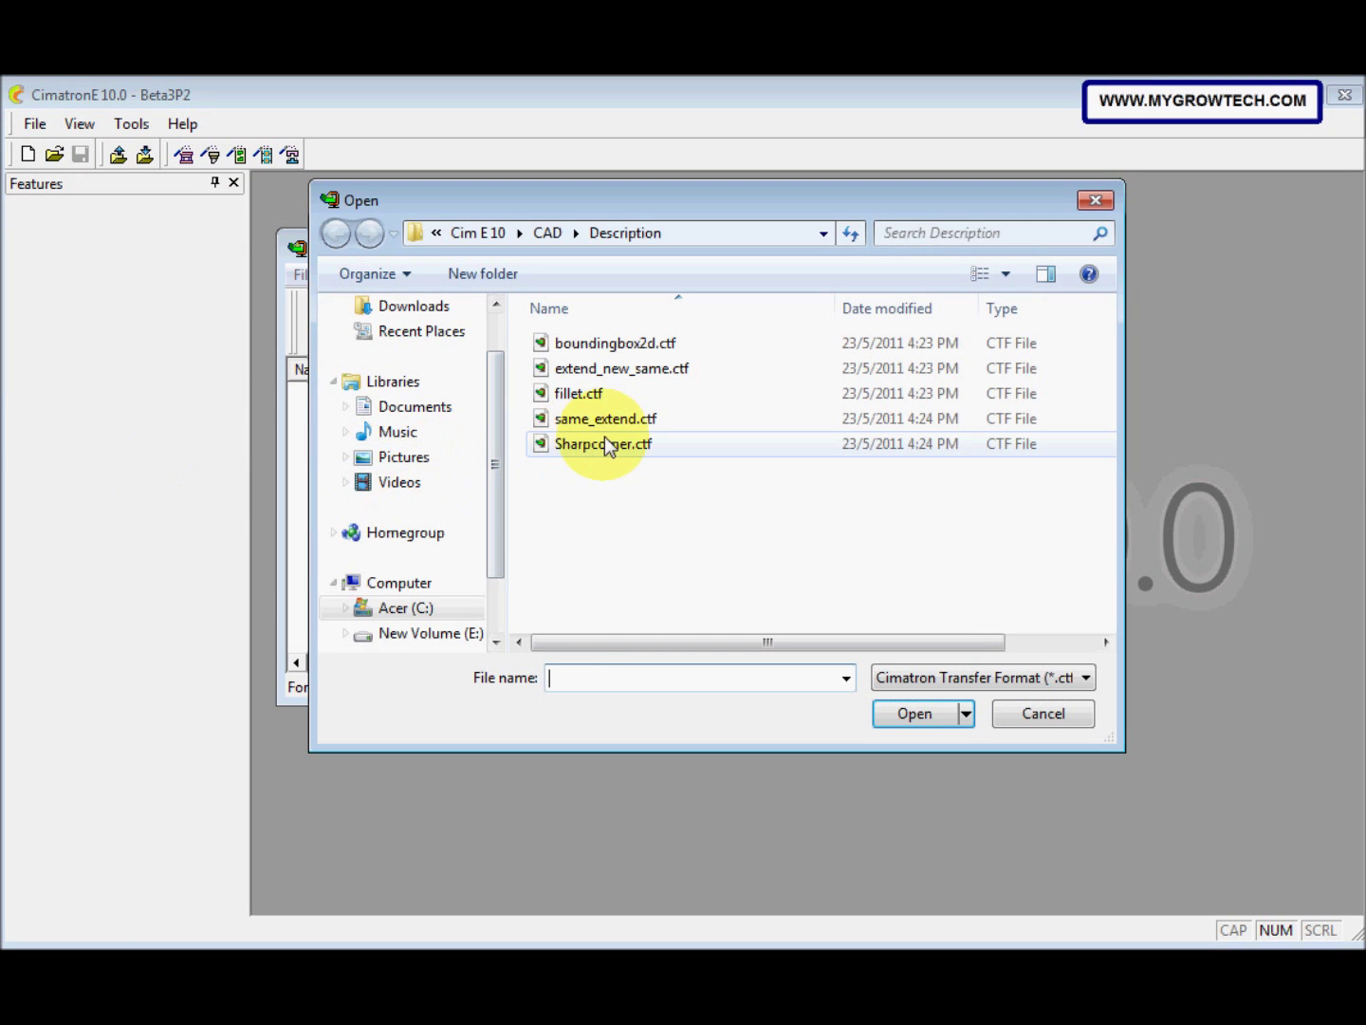
{"action": "left_click", "coordinate": [611, 395]}
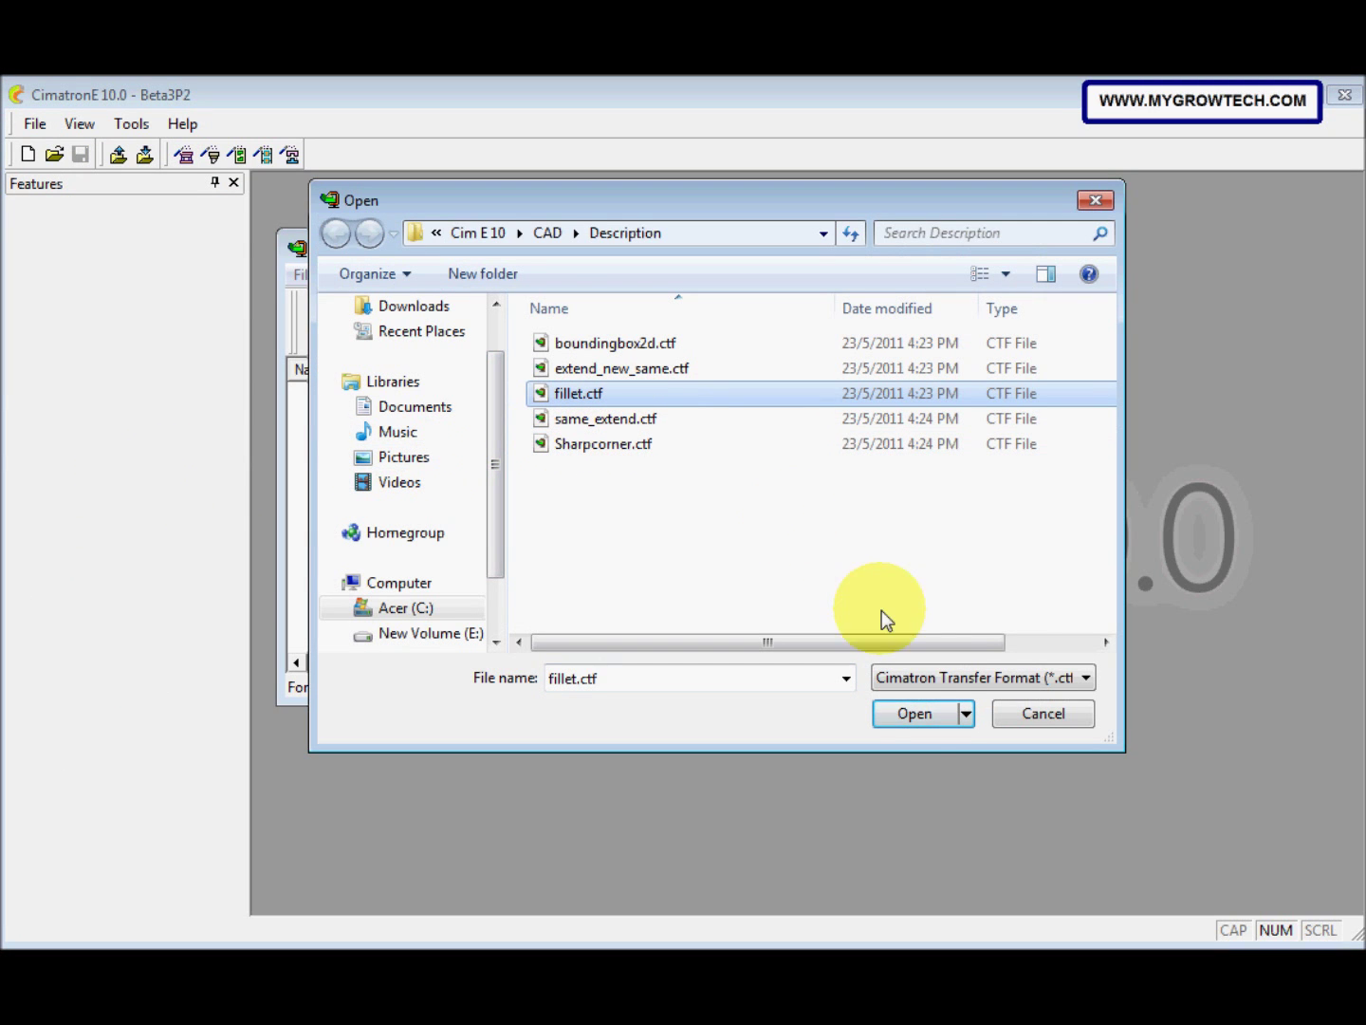
{"action": "left_click", "coordinate": [917, 714]}
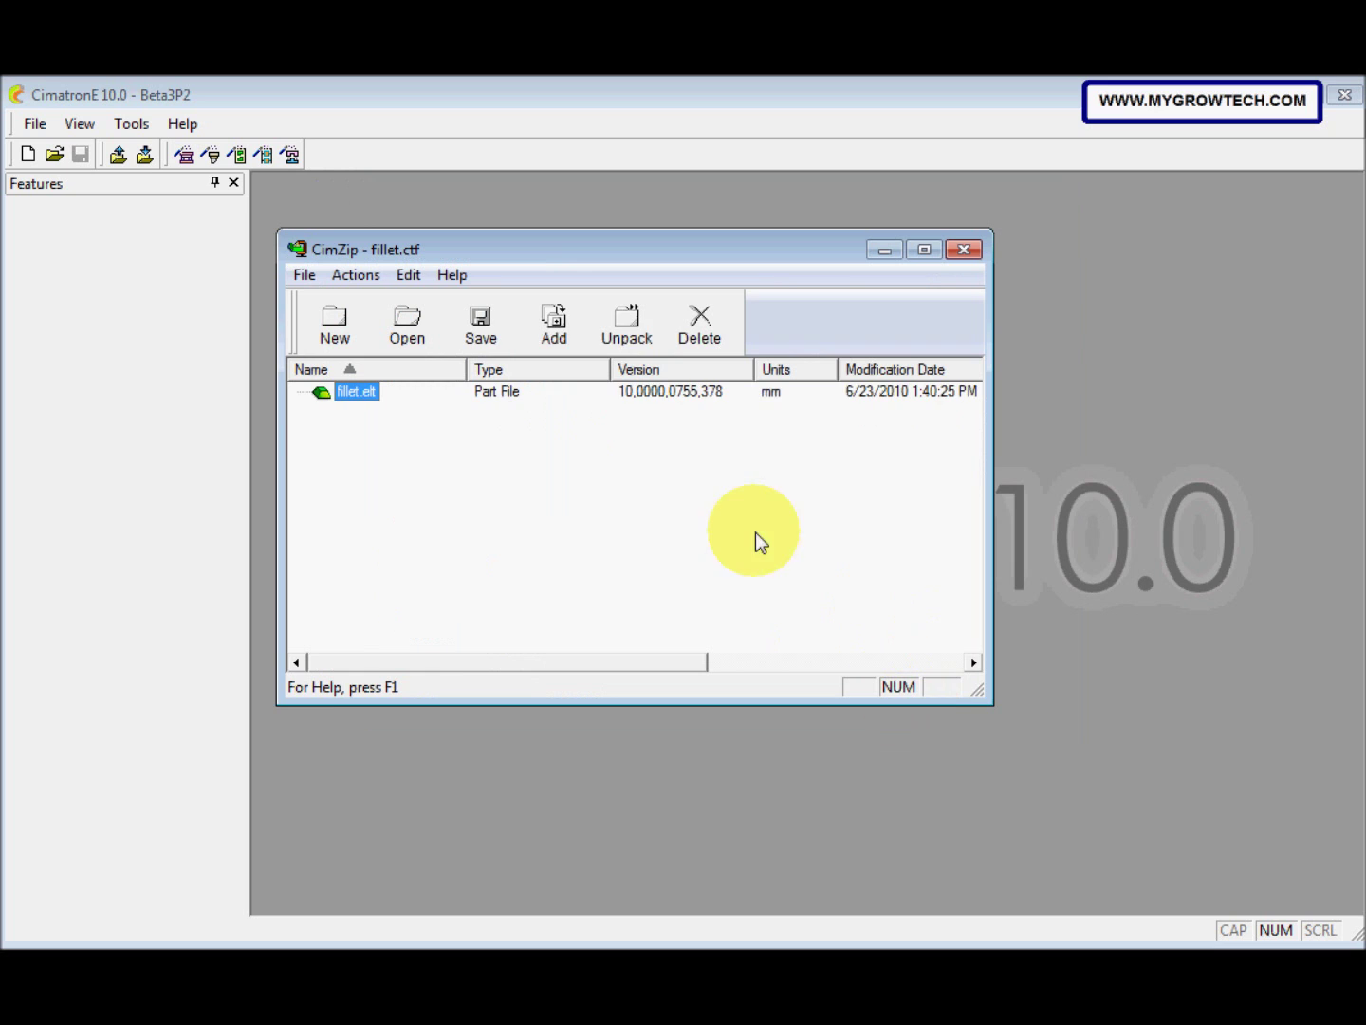
Step: Unpack fillet.elt into the Description folder without folder history, then close CimZip
{"action": "left_click", "coordinate": [617, 338]}
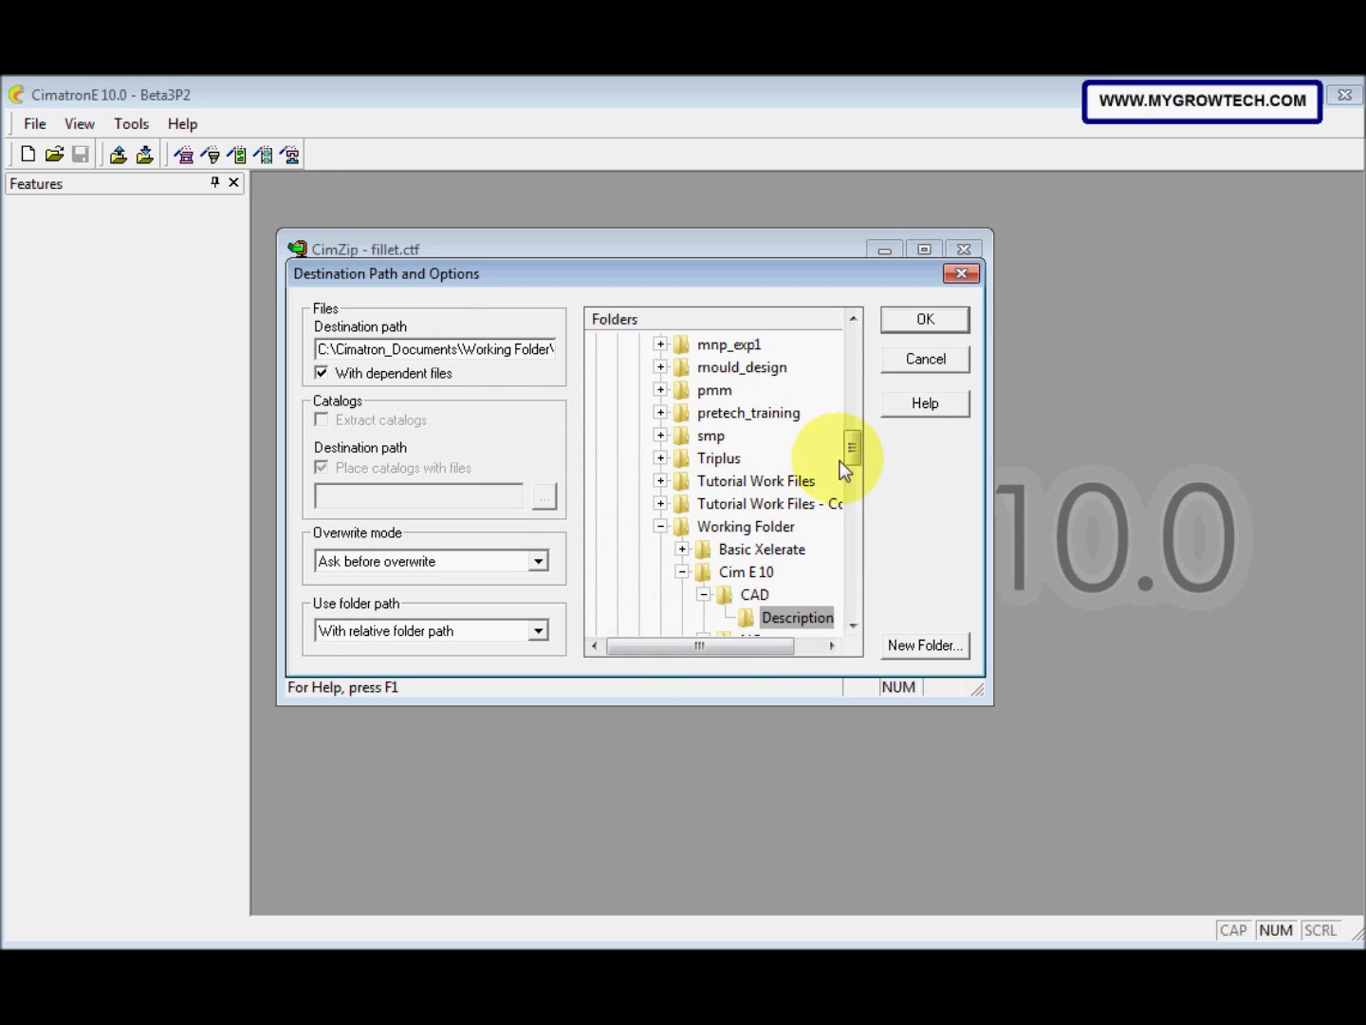
{"action": "left_click_drag", "start_coordinate": [850, 456], "coordinate": [859, 468]}
{"action": "left_click_drag", "start_coordinate": [751, 645], "coordinate": [774, 648]}
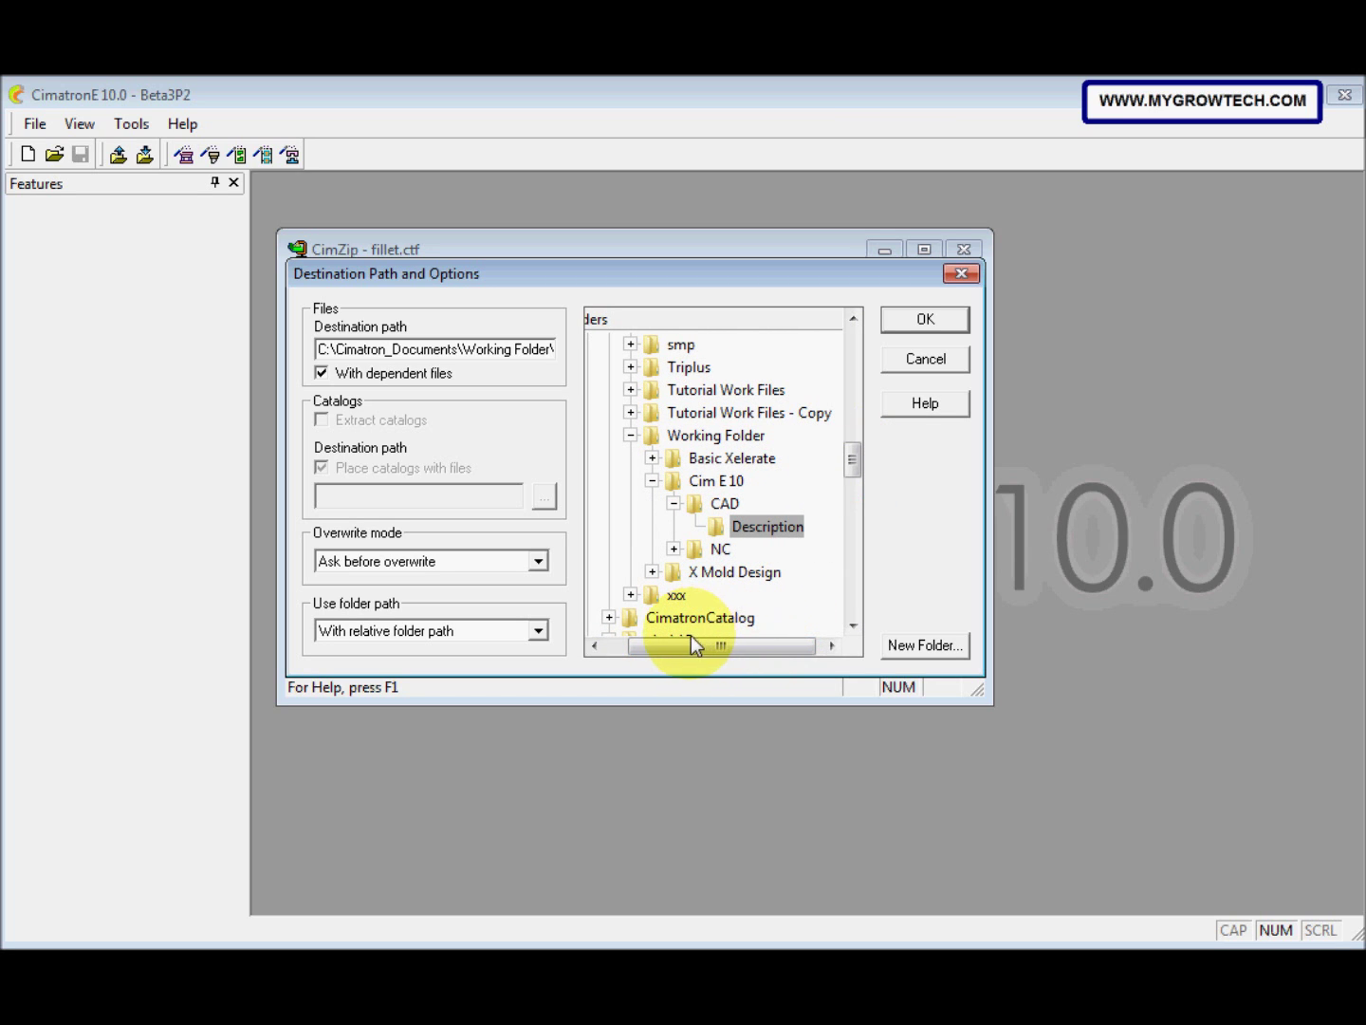
{"action": "left_click", "coordinate": [539, 632]}
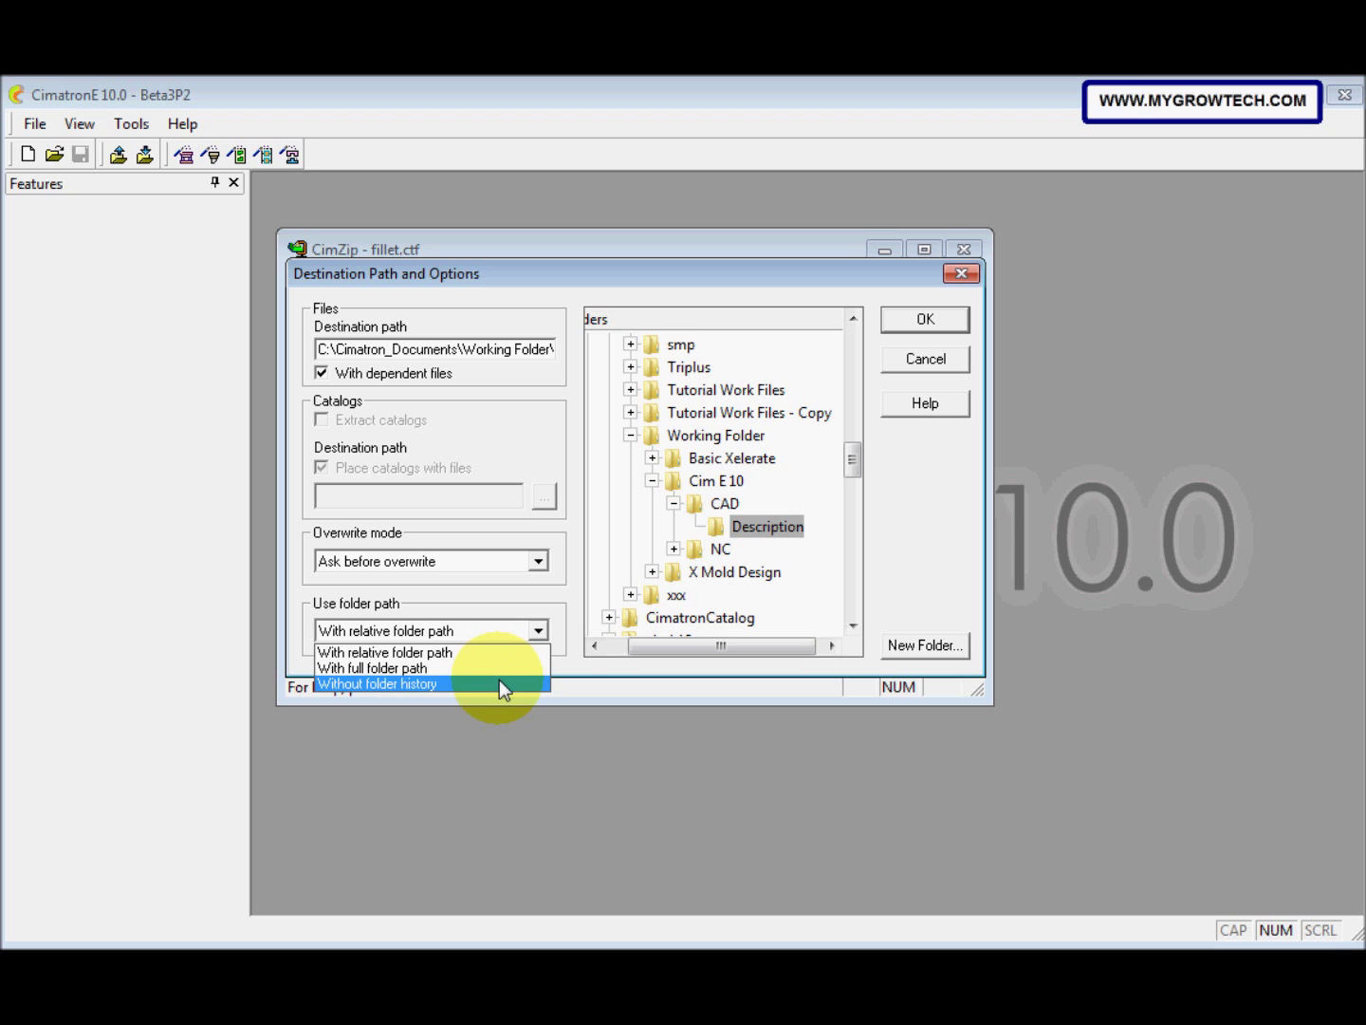
{"action": "left_click", "coordinate": [500, 679]}
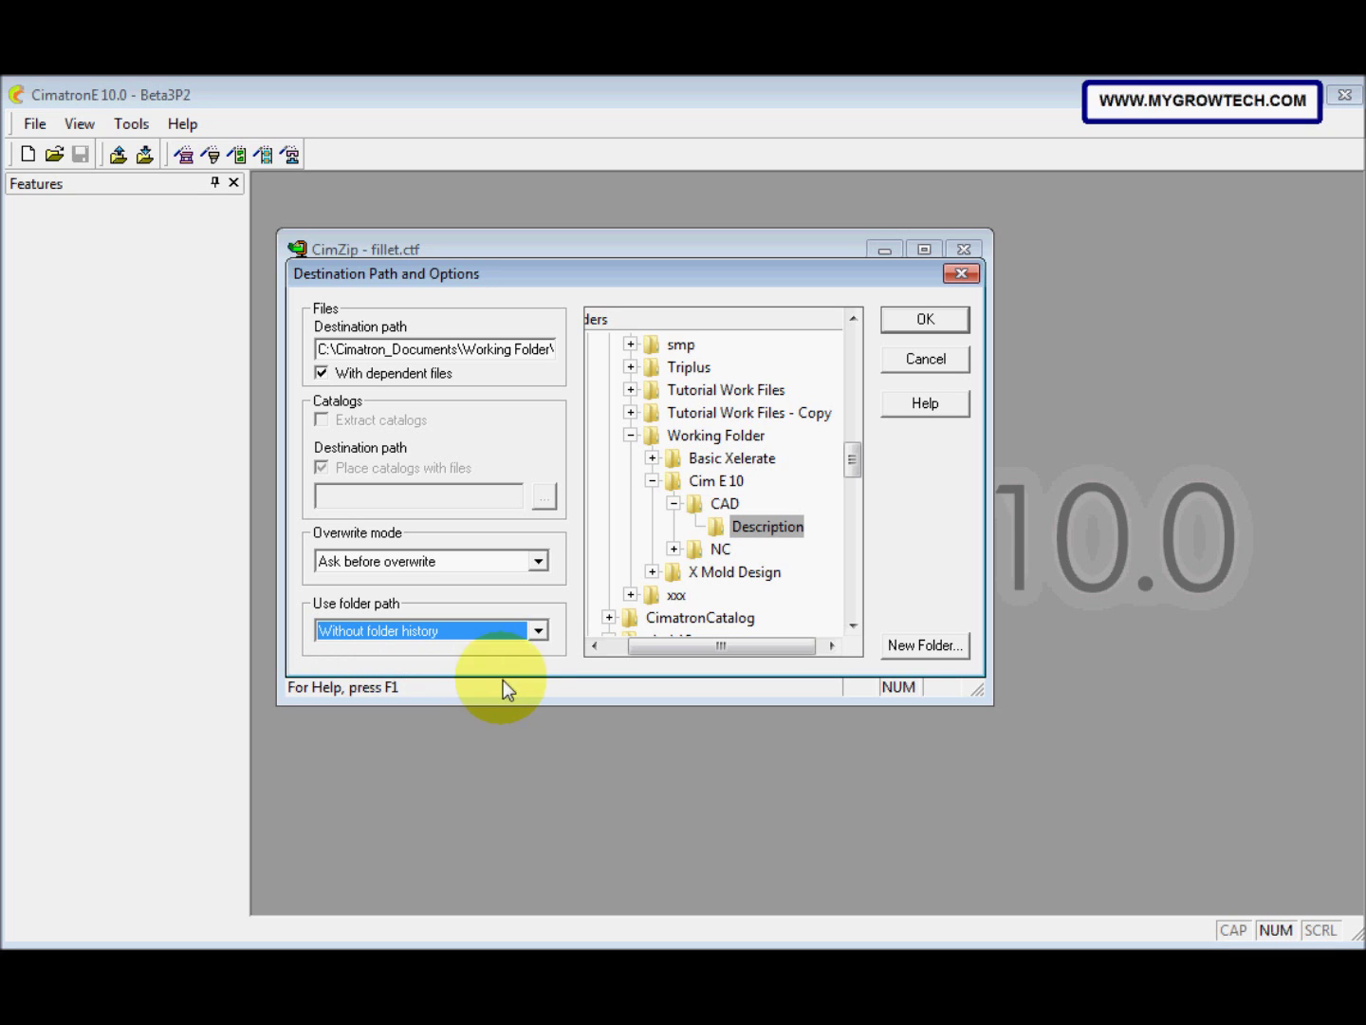
{"action": "left_click", "coordinate": [926, 322]}
{"action": "left_click", "coordinate": [767, 527]}
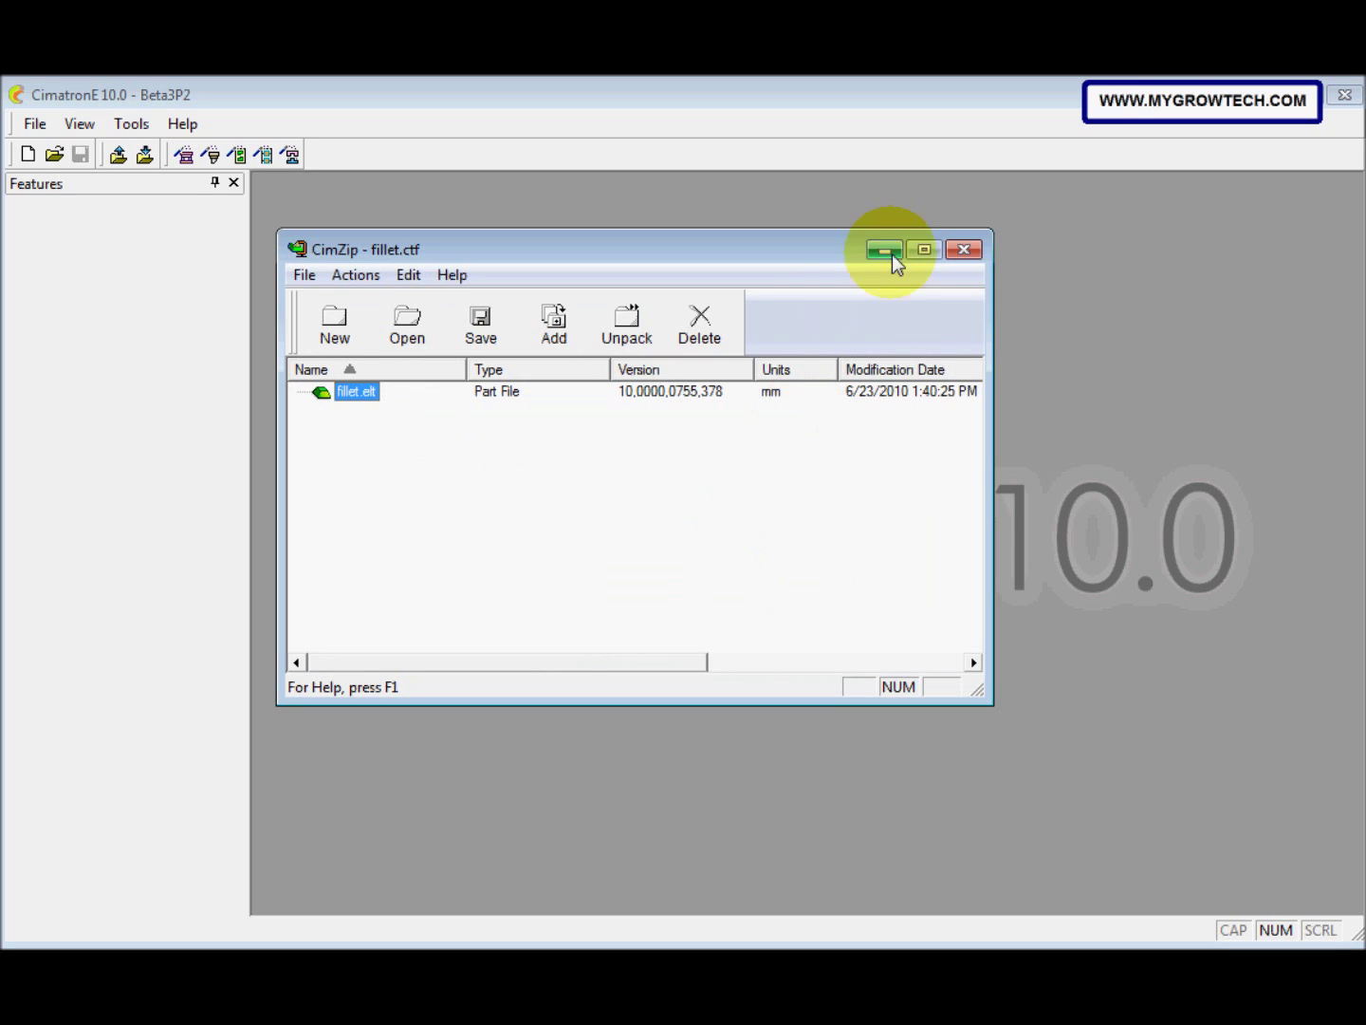
{"action": "left_click", "coordinate": [961, 252]}
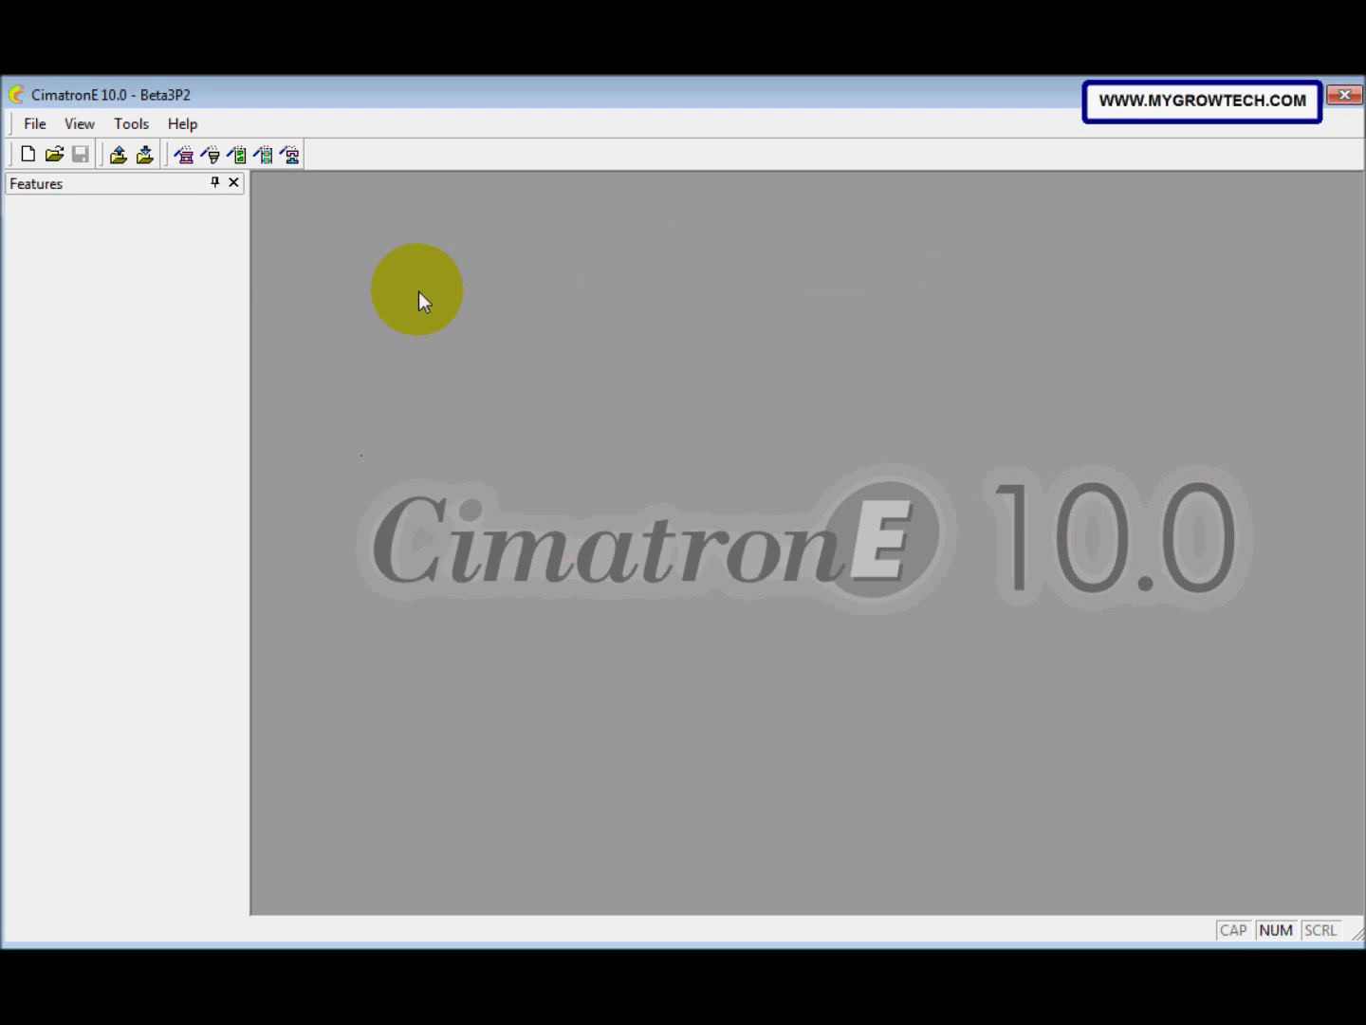
Step: Load fillet.elt from CimatronE Explorer and rotate and zoom in on the box
{"action": "left_click", "coordinate": [54, 155]}
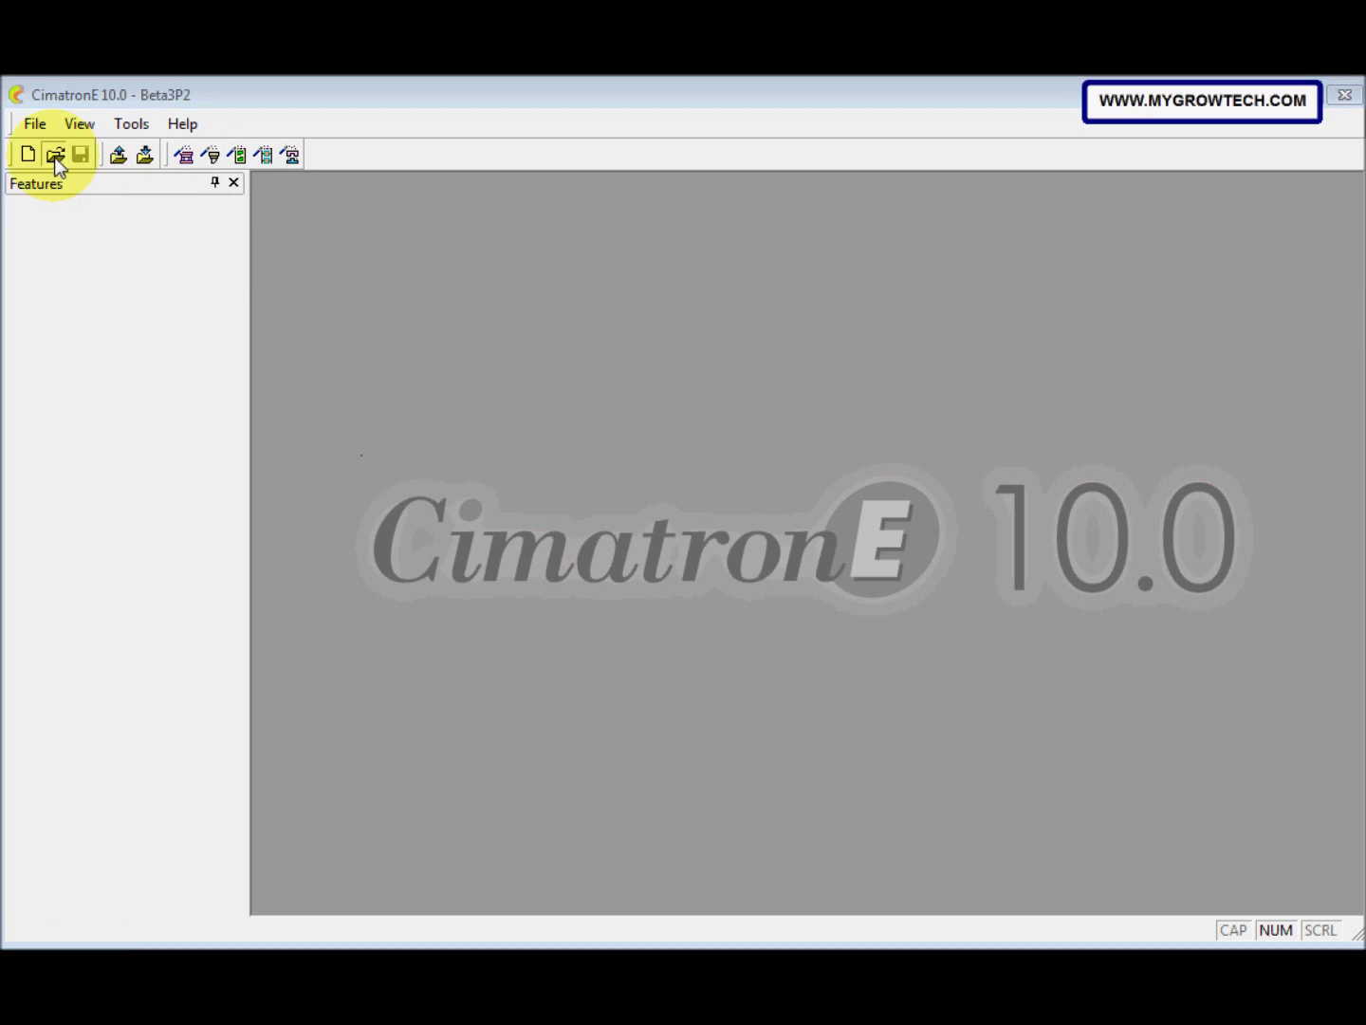
{"action": "left_click", "coordinate": [357, 389]}
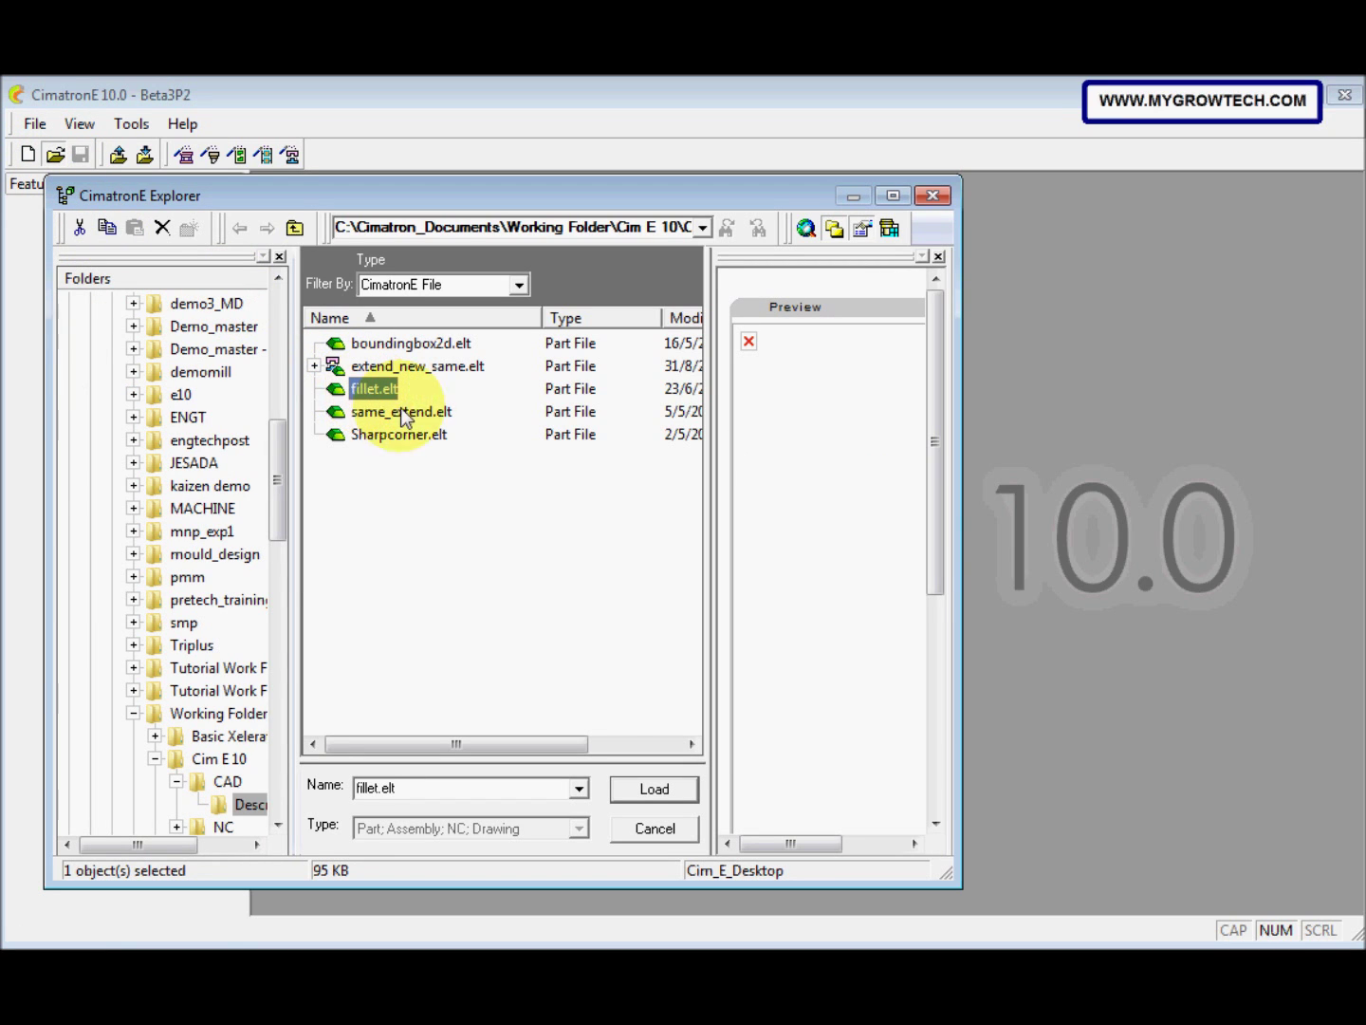
{"action": "left_click", "coordinate": [650, 790]}
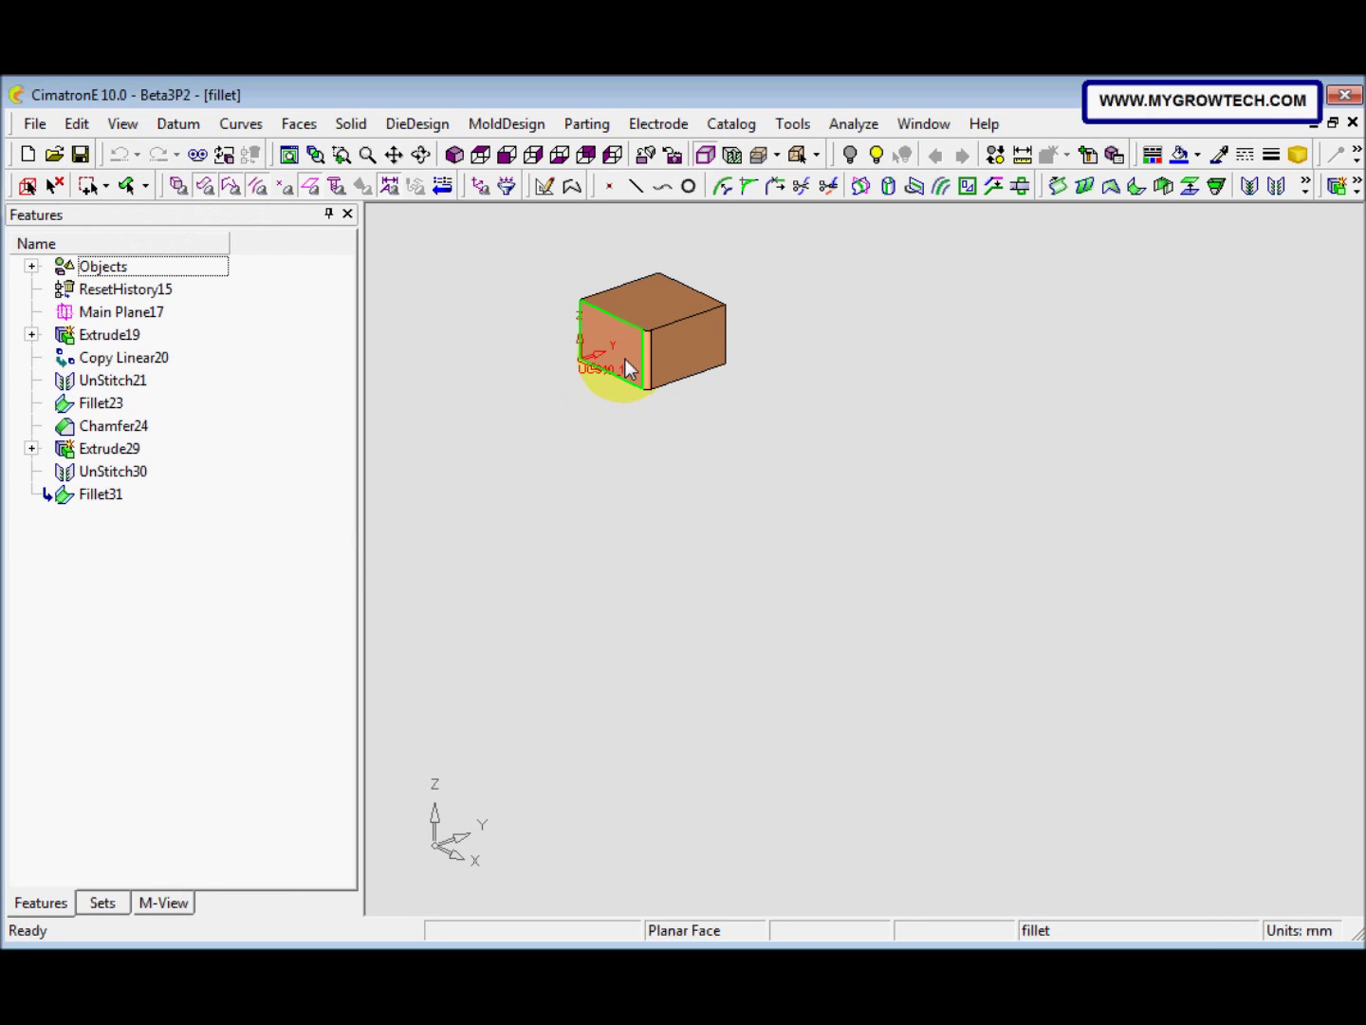
{"action": "middle_click_drag", "start_coordinate": [627, 369], "coordinate": [774, 538]}
{"action": "scroll", "coordinate": [657, 577], "scroll_direction": "up", "scroll_amount": 2}
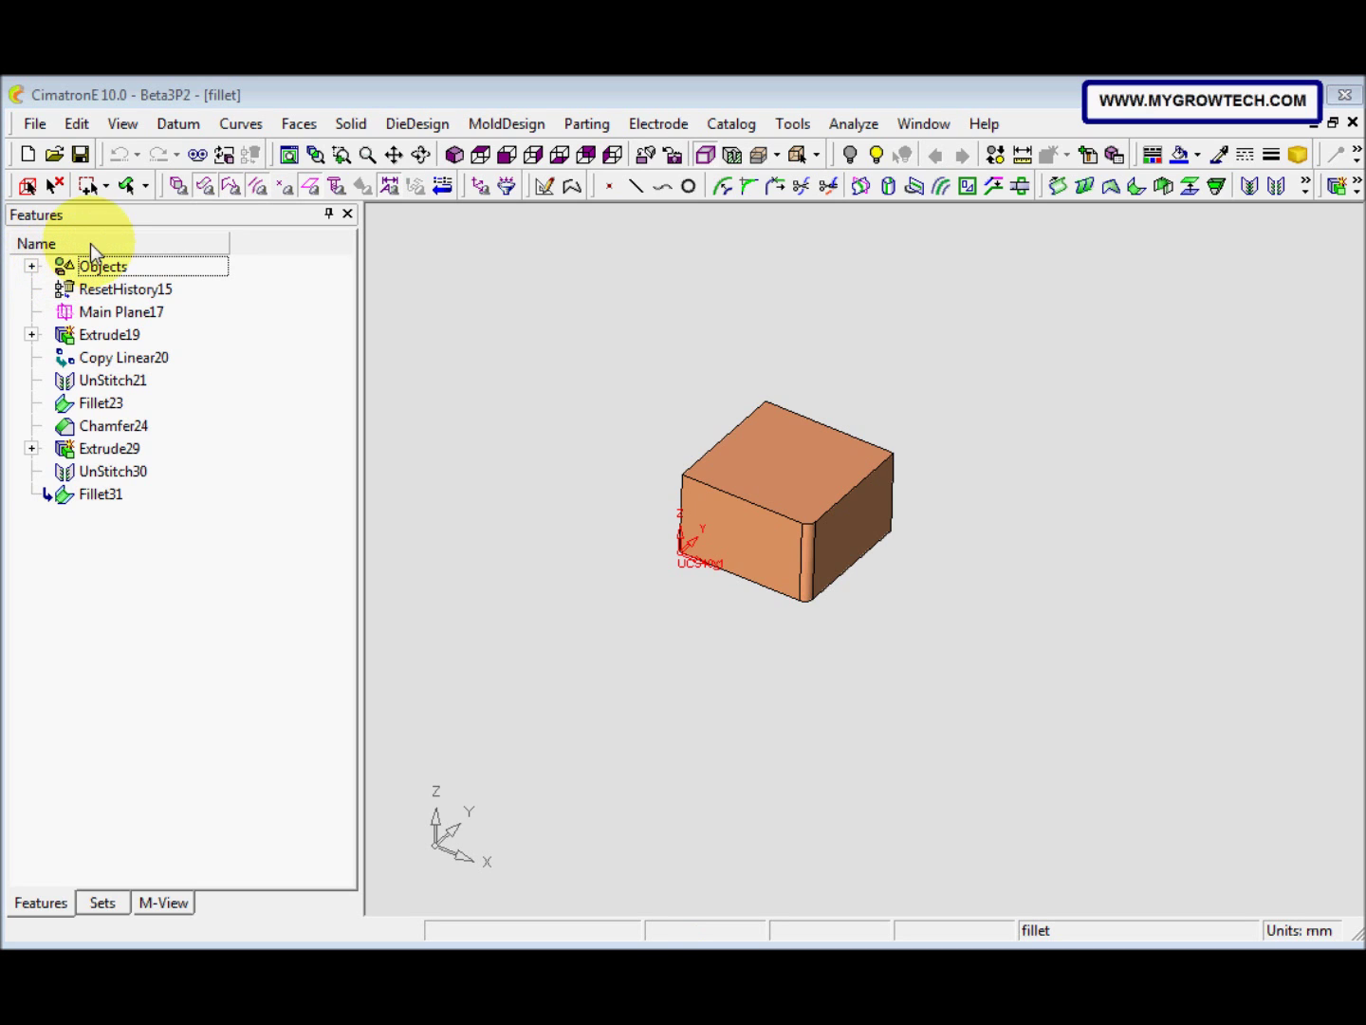
Step: Start a face fillet with the box's top face as the first set
{"action": "left_click", "coordinate": [298, 123]}
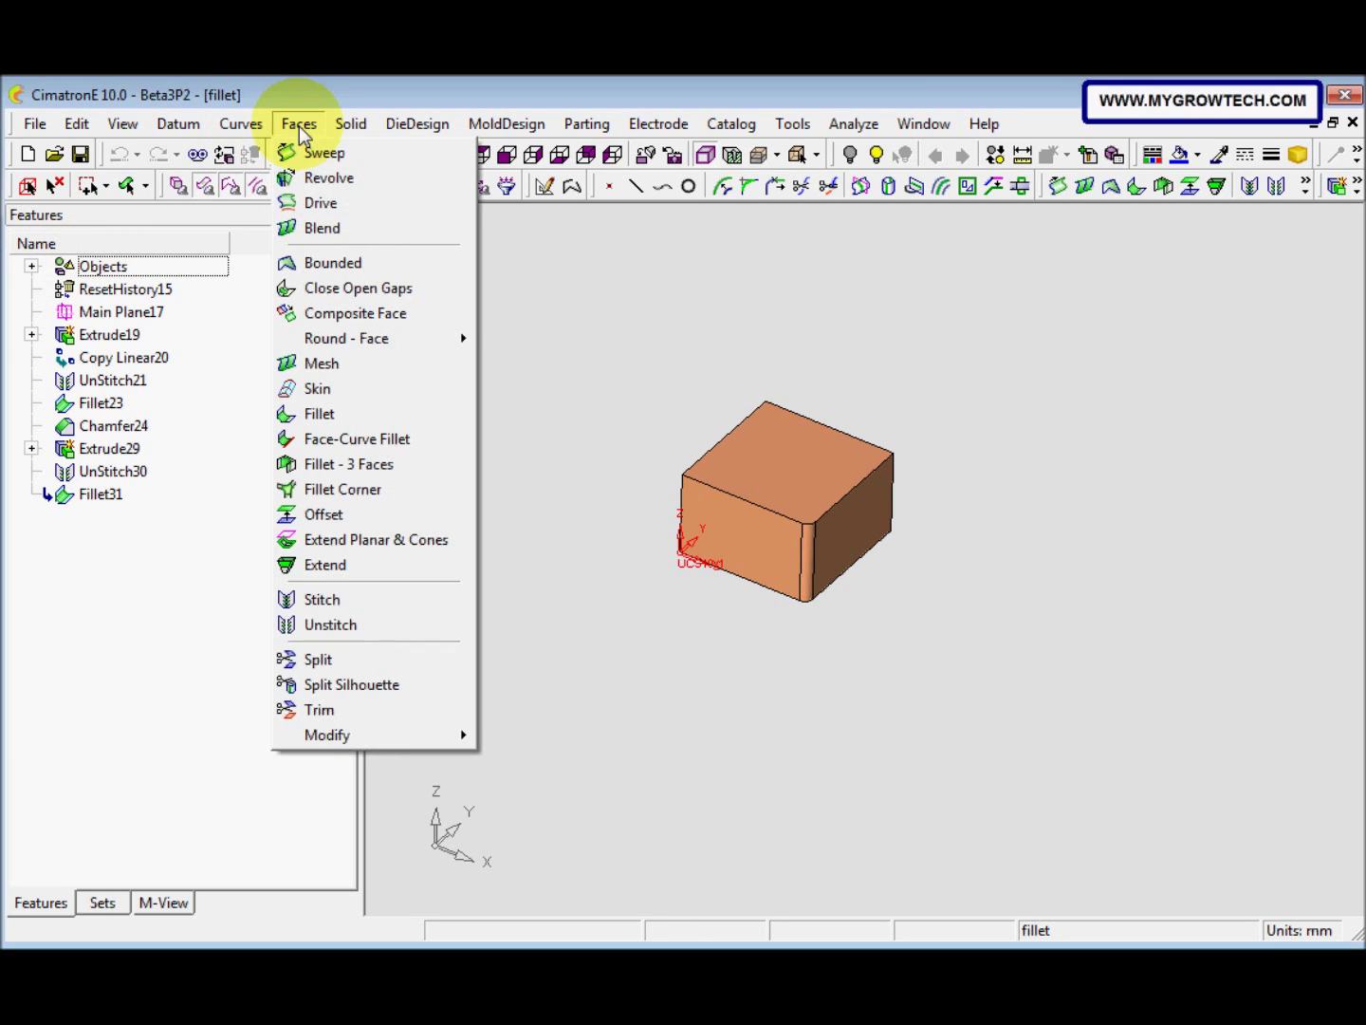
{"action": "left_click", "coordinate": [322, 415]}
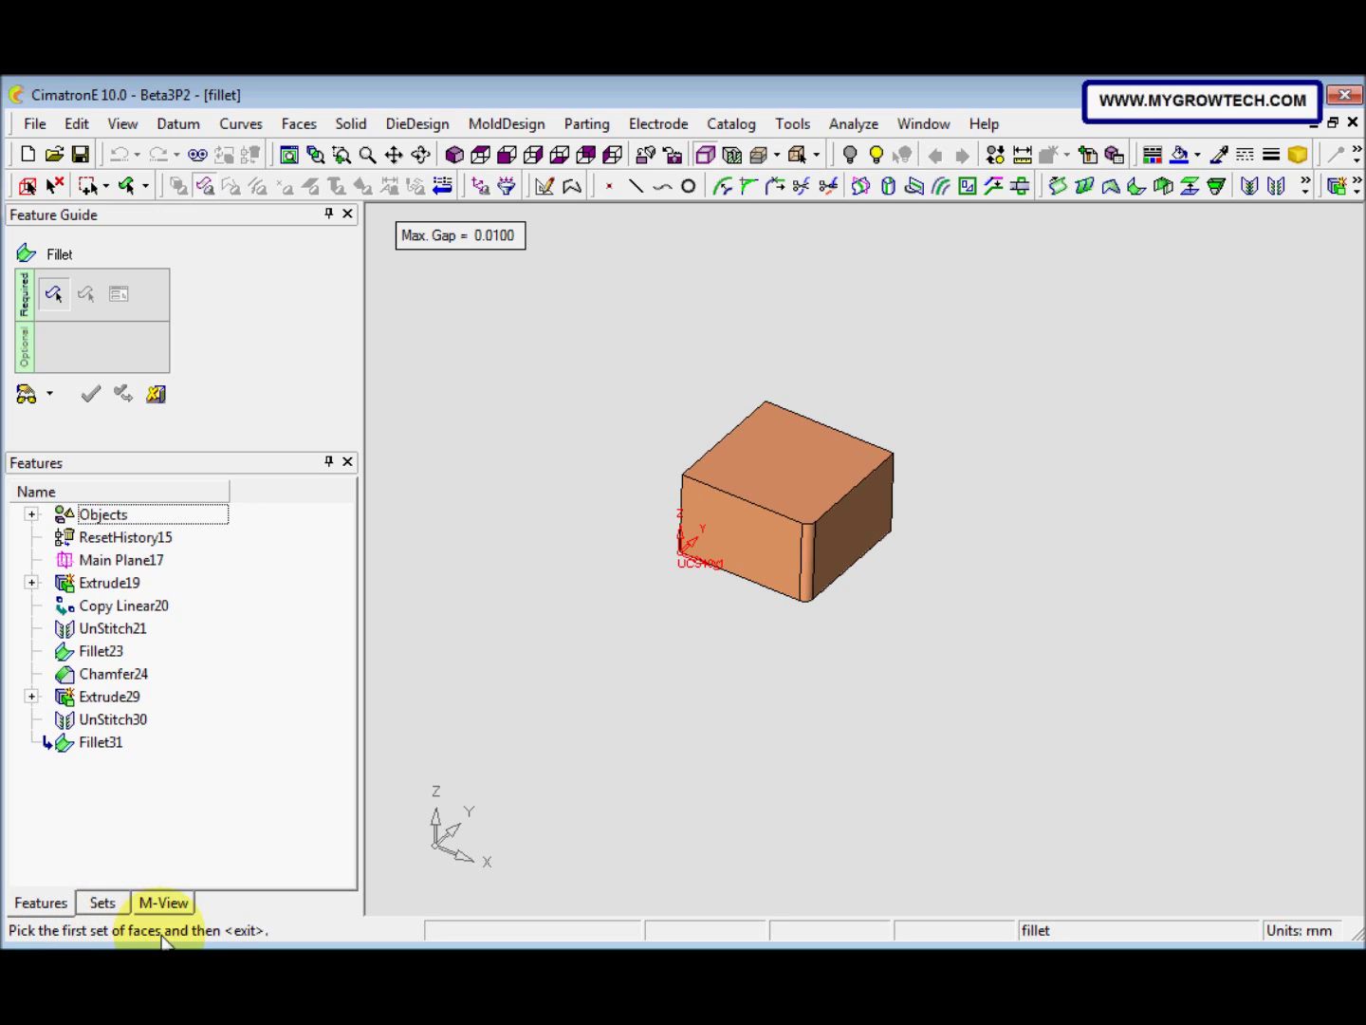
{"action": "left_click", "coordinate": [756, 453]}
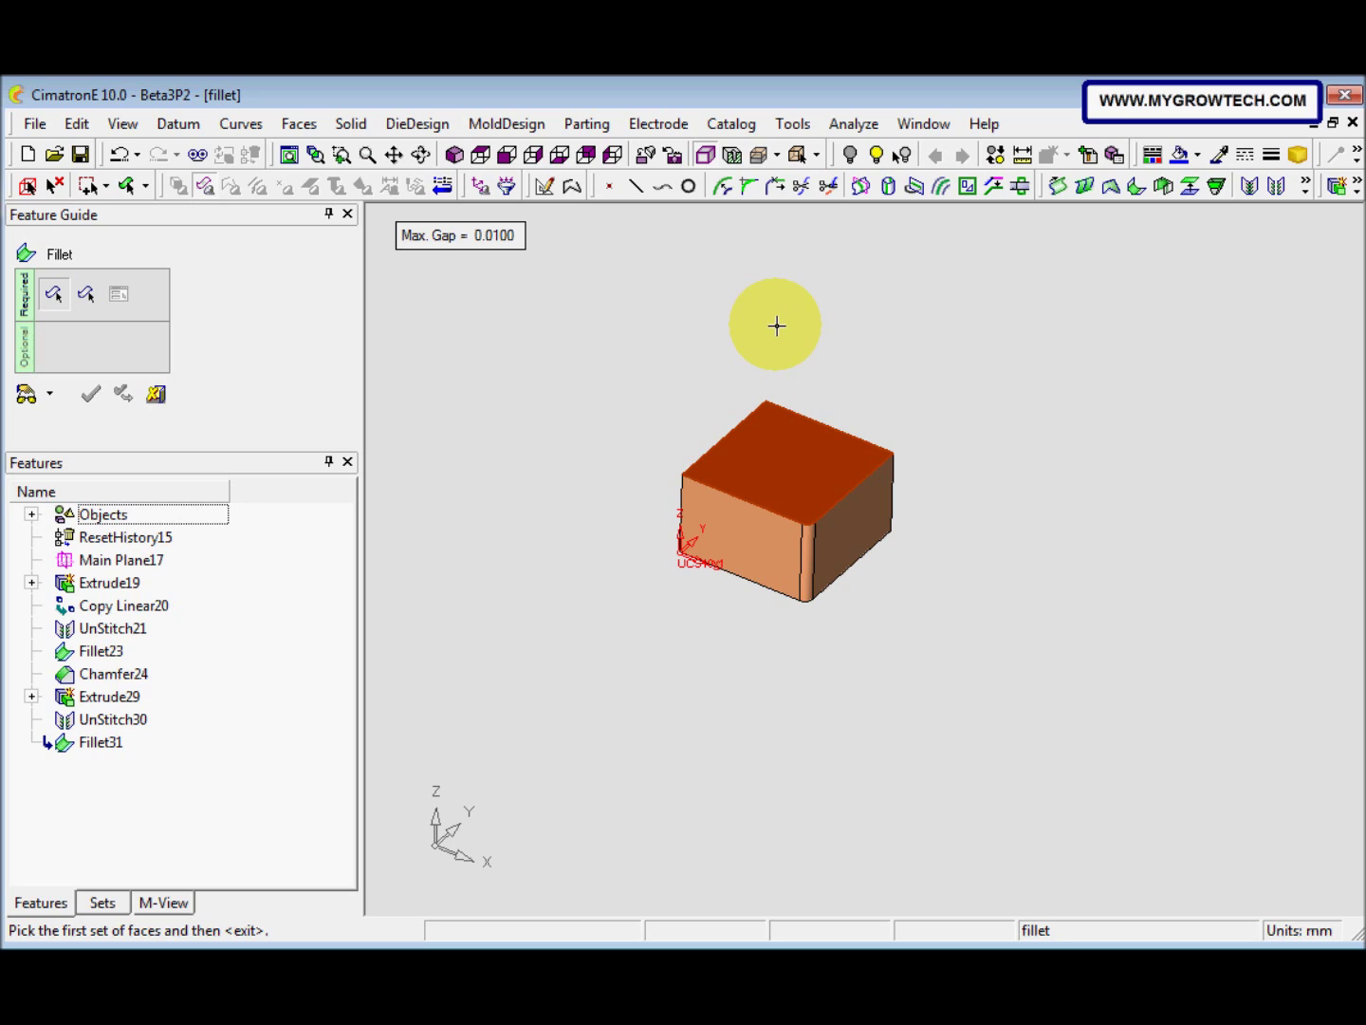
{"action": "middle_click", "coordinate": [777, 326]}
Step: Pick the box's front and right faces as the second set
{"action": "left_click", "coordinate": [733, 535]}
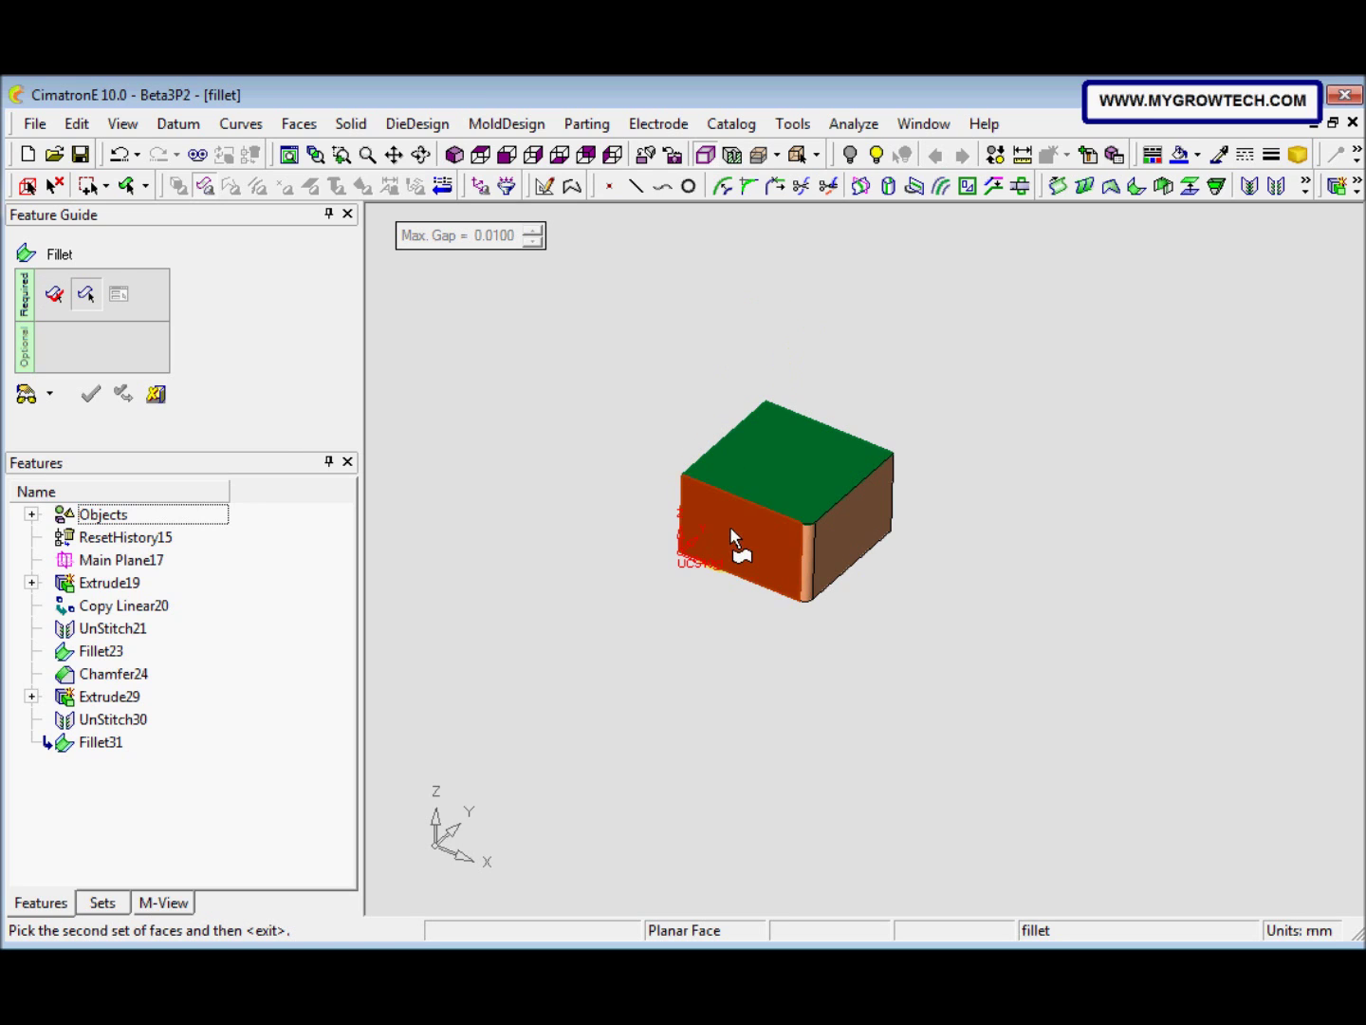
{"action": "left_click", "coordinate": [825, 543]}
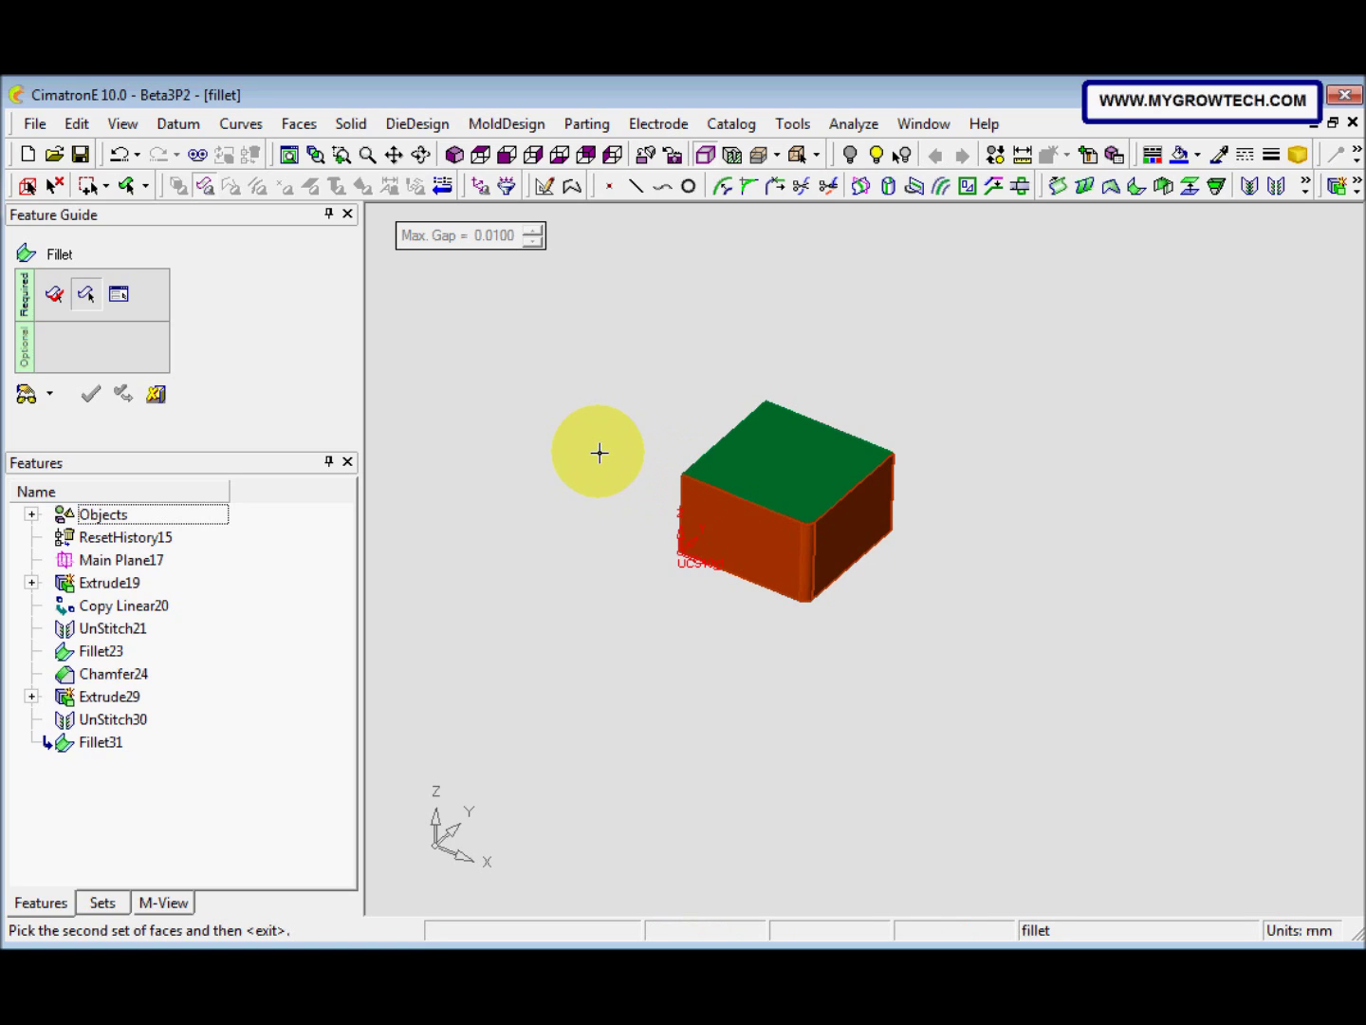
{"action": "middle_click", "coordinate": [593, 405]}
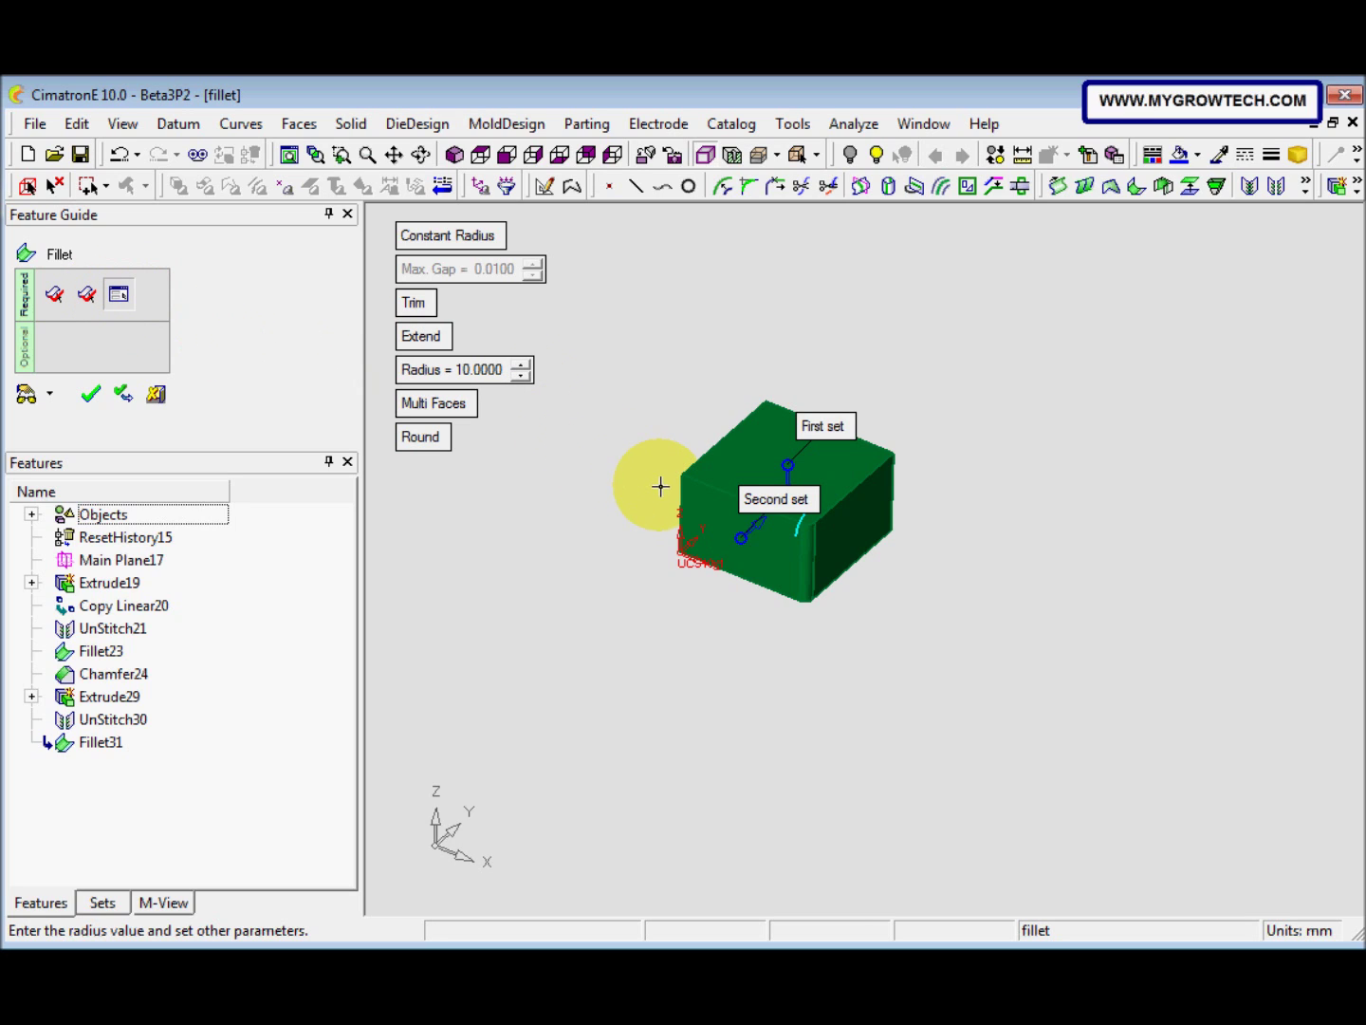
Step: Keep the fillet at constant radius and move the set labels off the box
{"action": "left_click", "coordinate": [500, 241]}
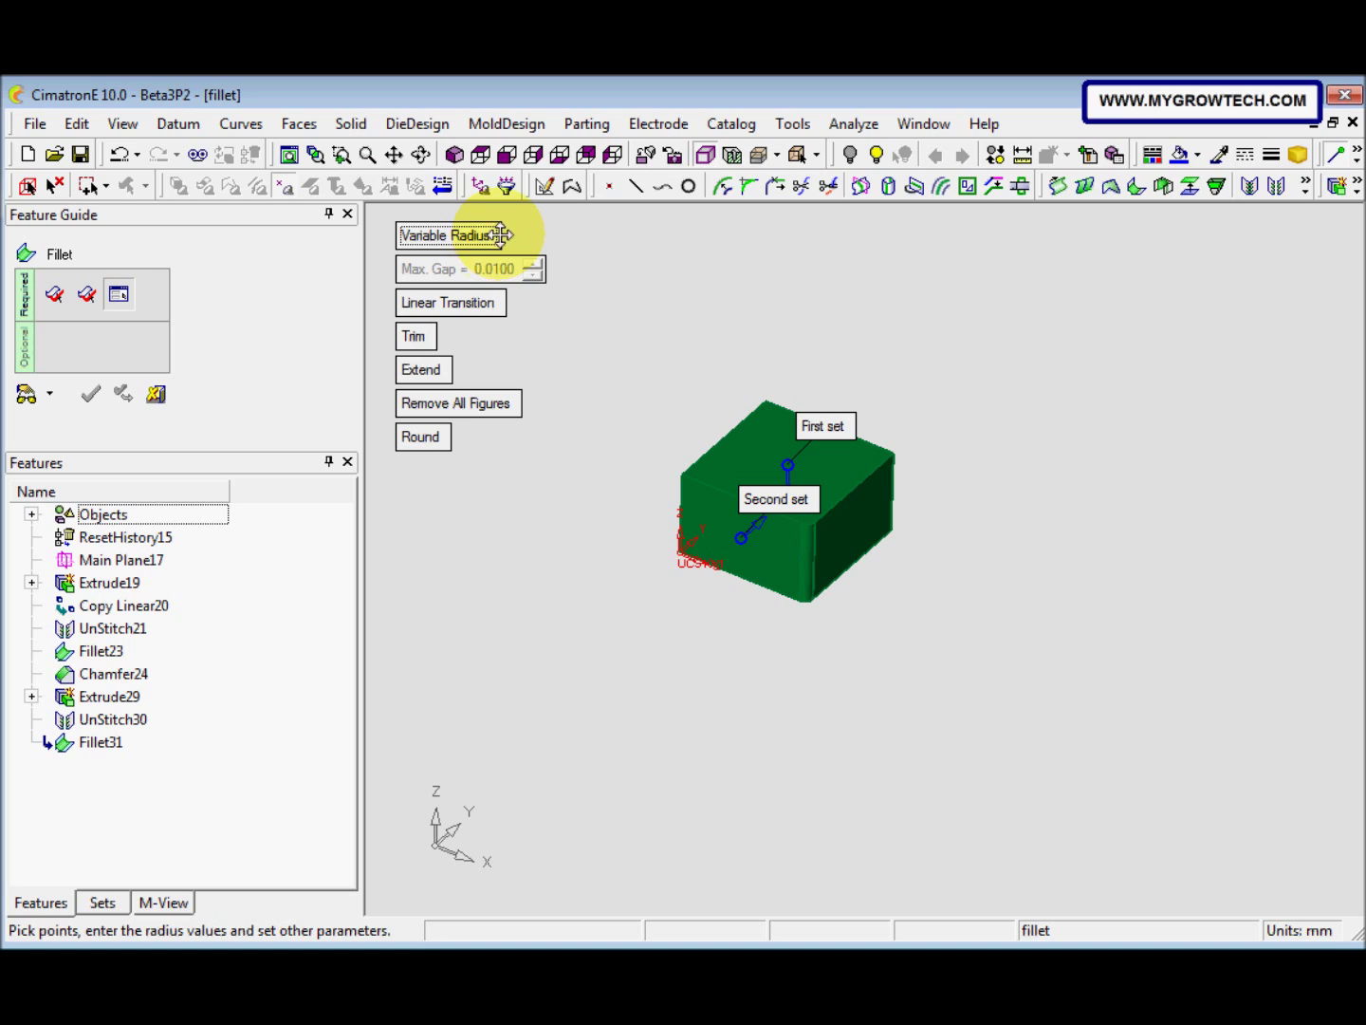
{"action": "left_click", "coordinate": [491, 239]}
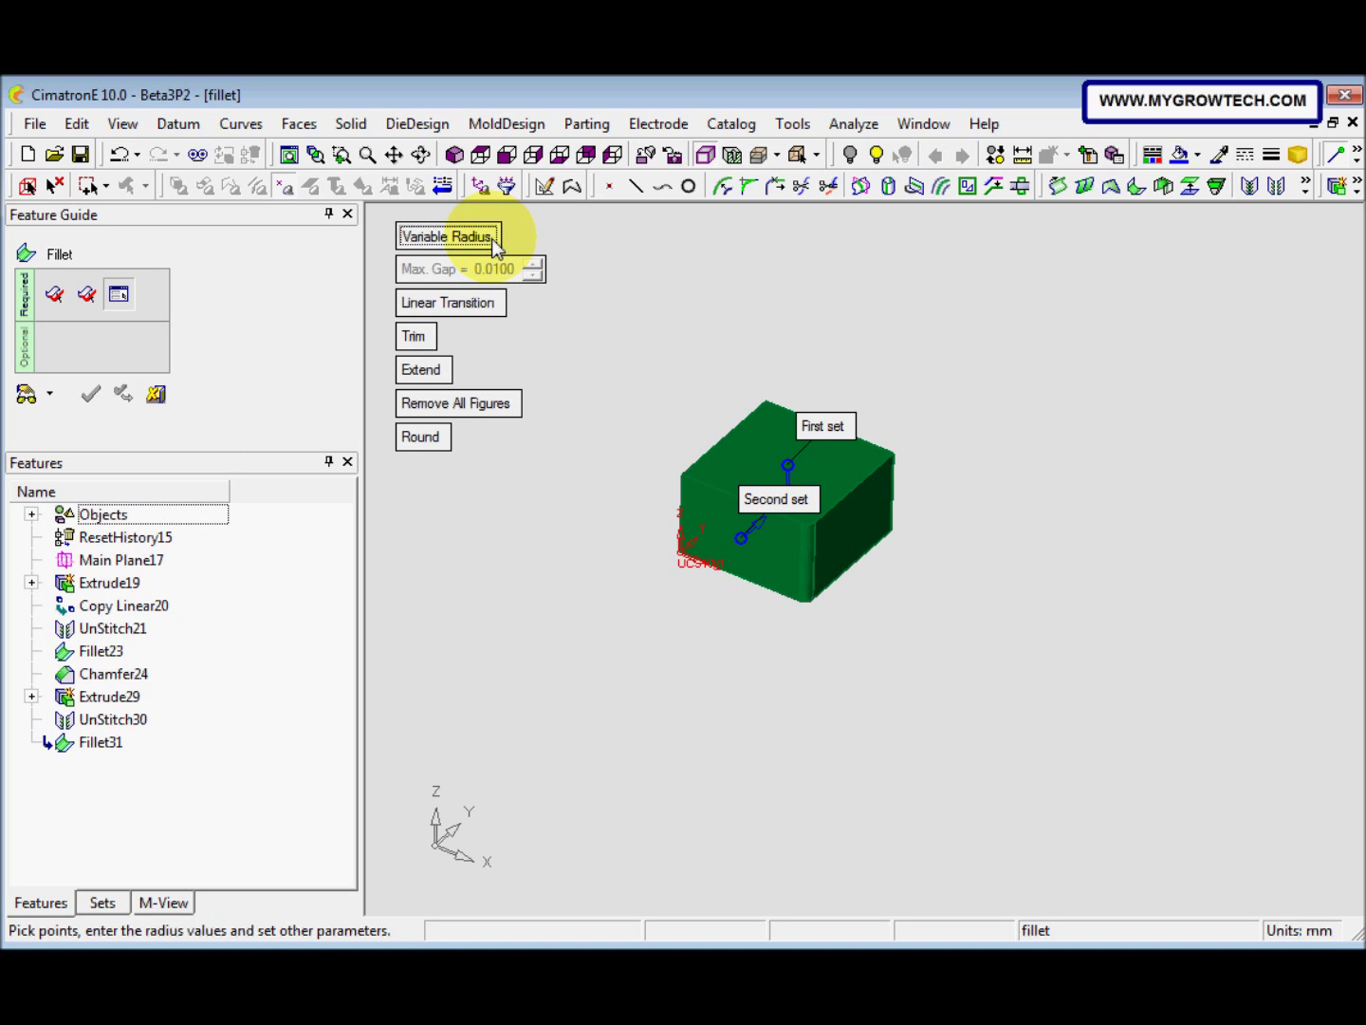
{"action": "left_click", "coordinate": [491, 238]}
{"action": "left_click", "coordinate": [491, 238]}
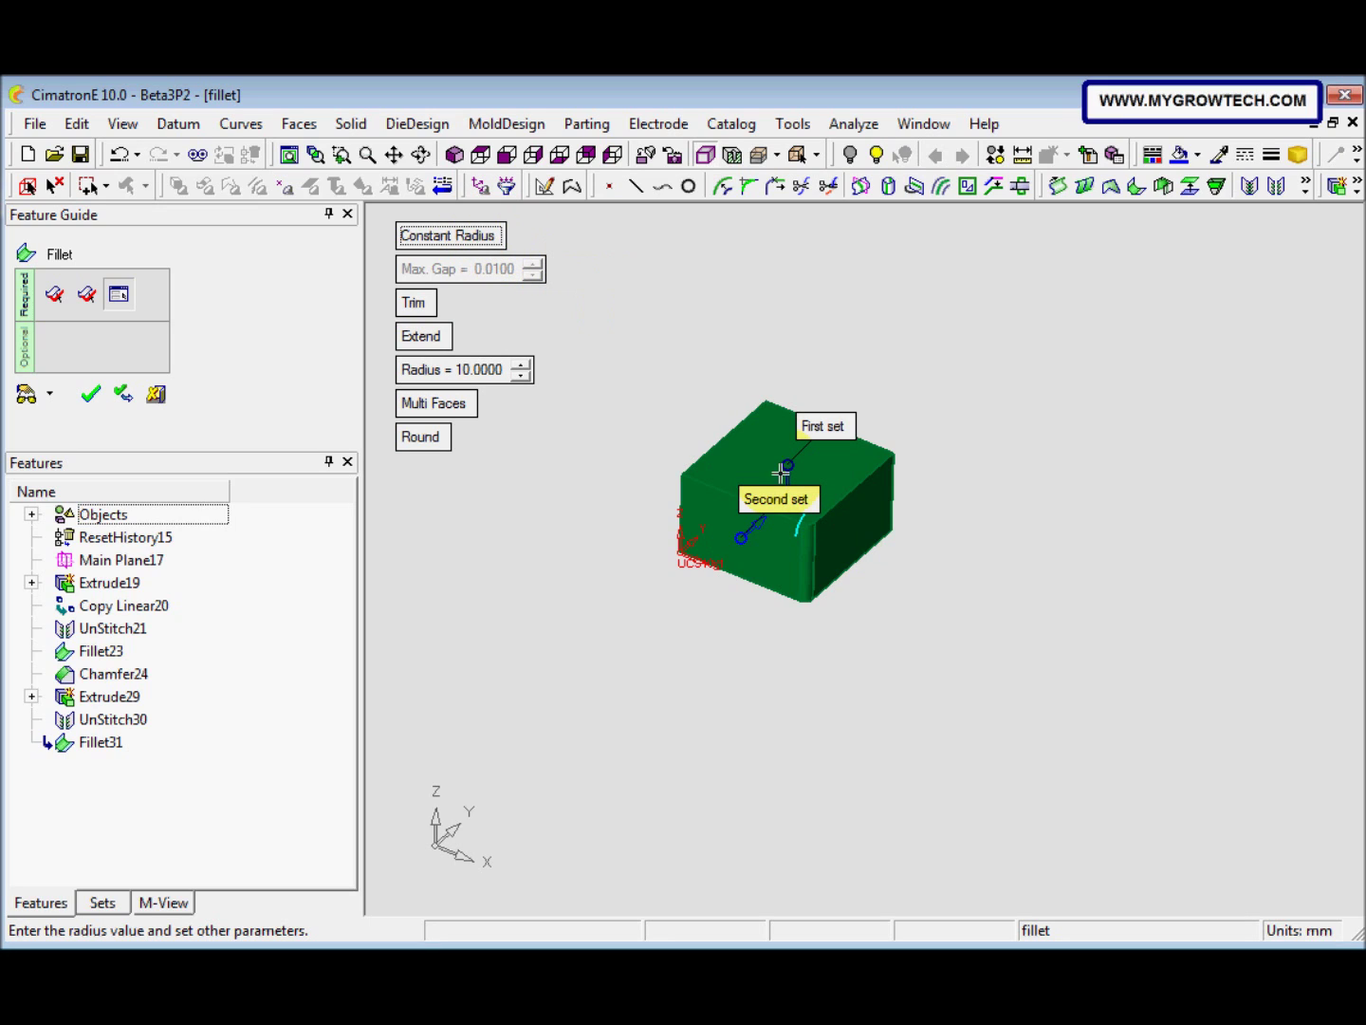
{"action": "left_click_drag", "start_coordinate": [773, 484], "coordinate": [682, 458]}
{"action": "left_click_drag", "start_coordinate": [835, 413], "coordinate": [859, 362]}
{"action": "middle_click_drag", "start_coordinate": [747, 592], "coordinate": [726, 605]}
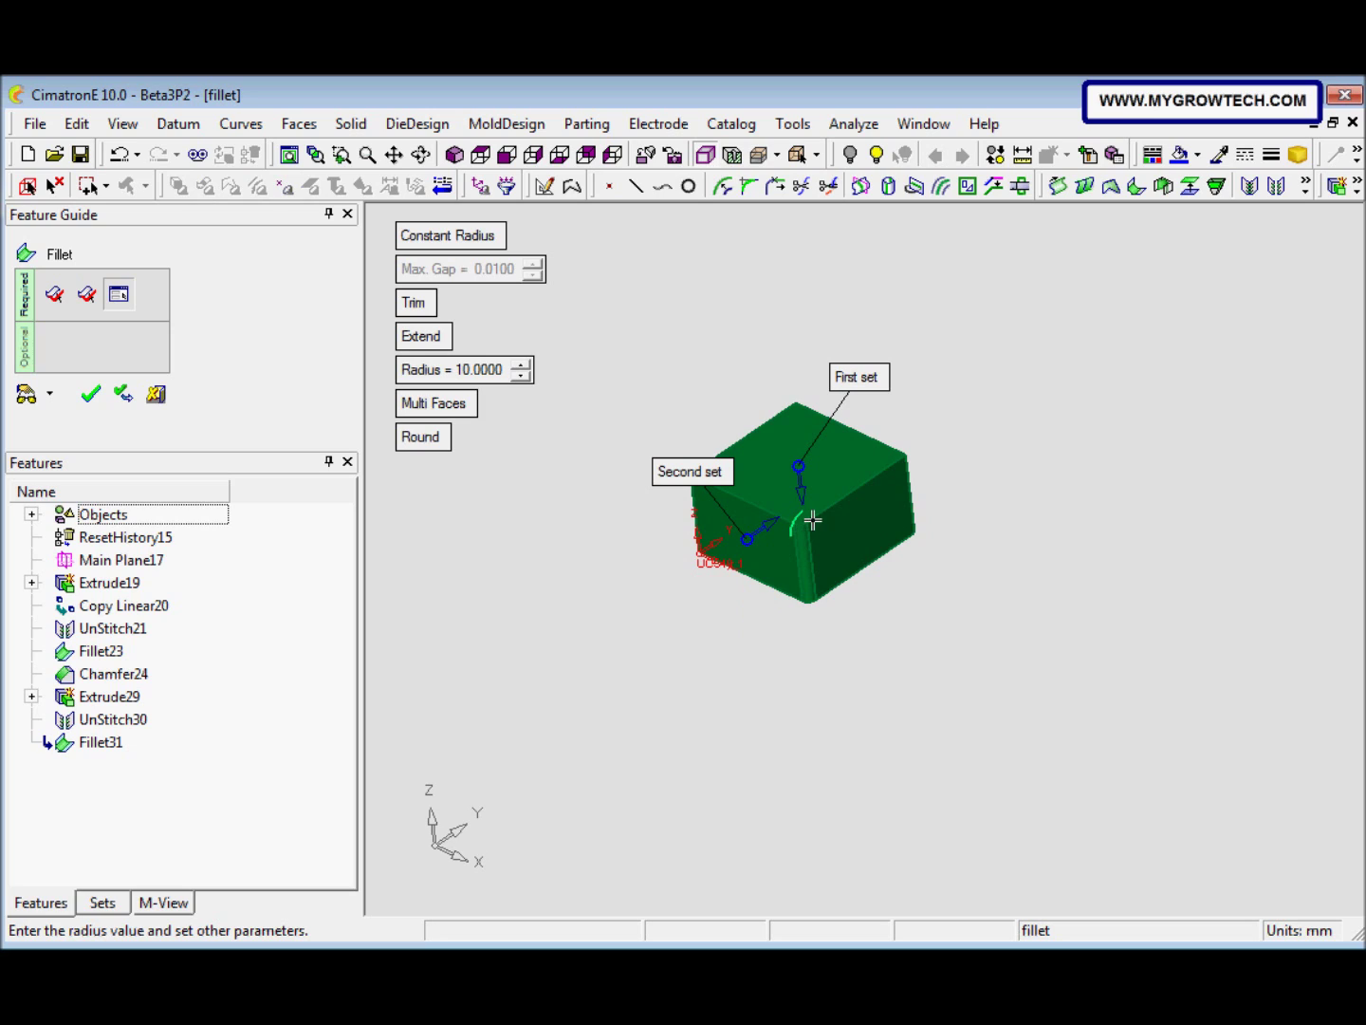
{"action": "middle_click_drag", "start_coordinate": [798, 549], "coordinate": [506, 429]}
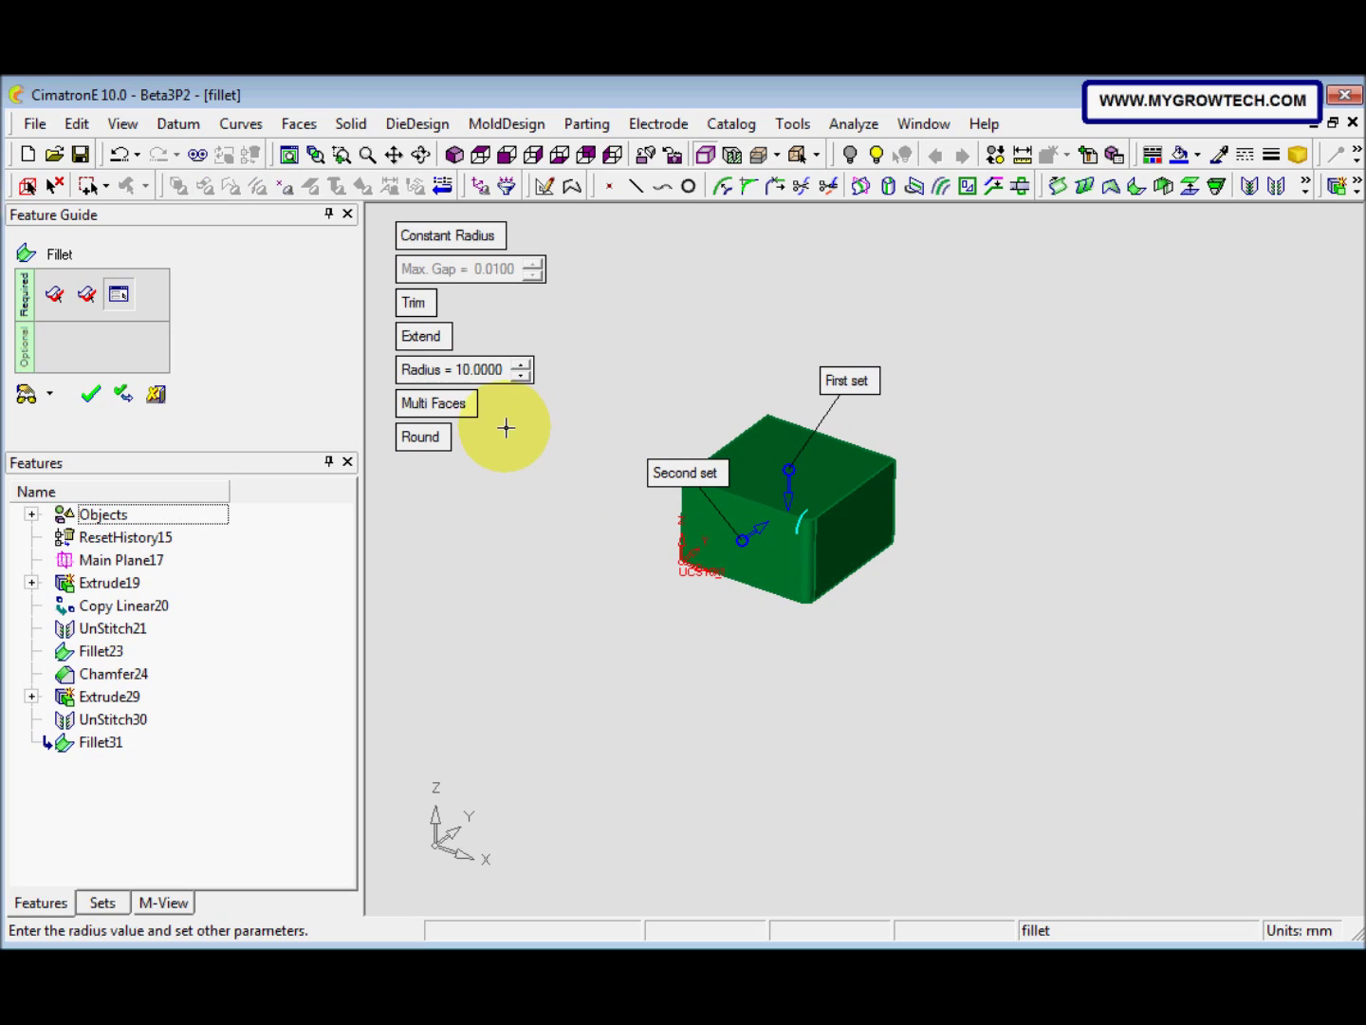
Step: Try a 20 mm radius, settle on 10 mm, and keep round corners
{"action": "left_click", "coordinate": [496, 366]}
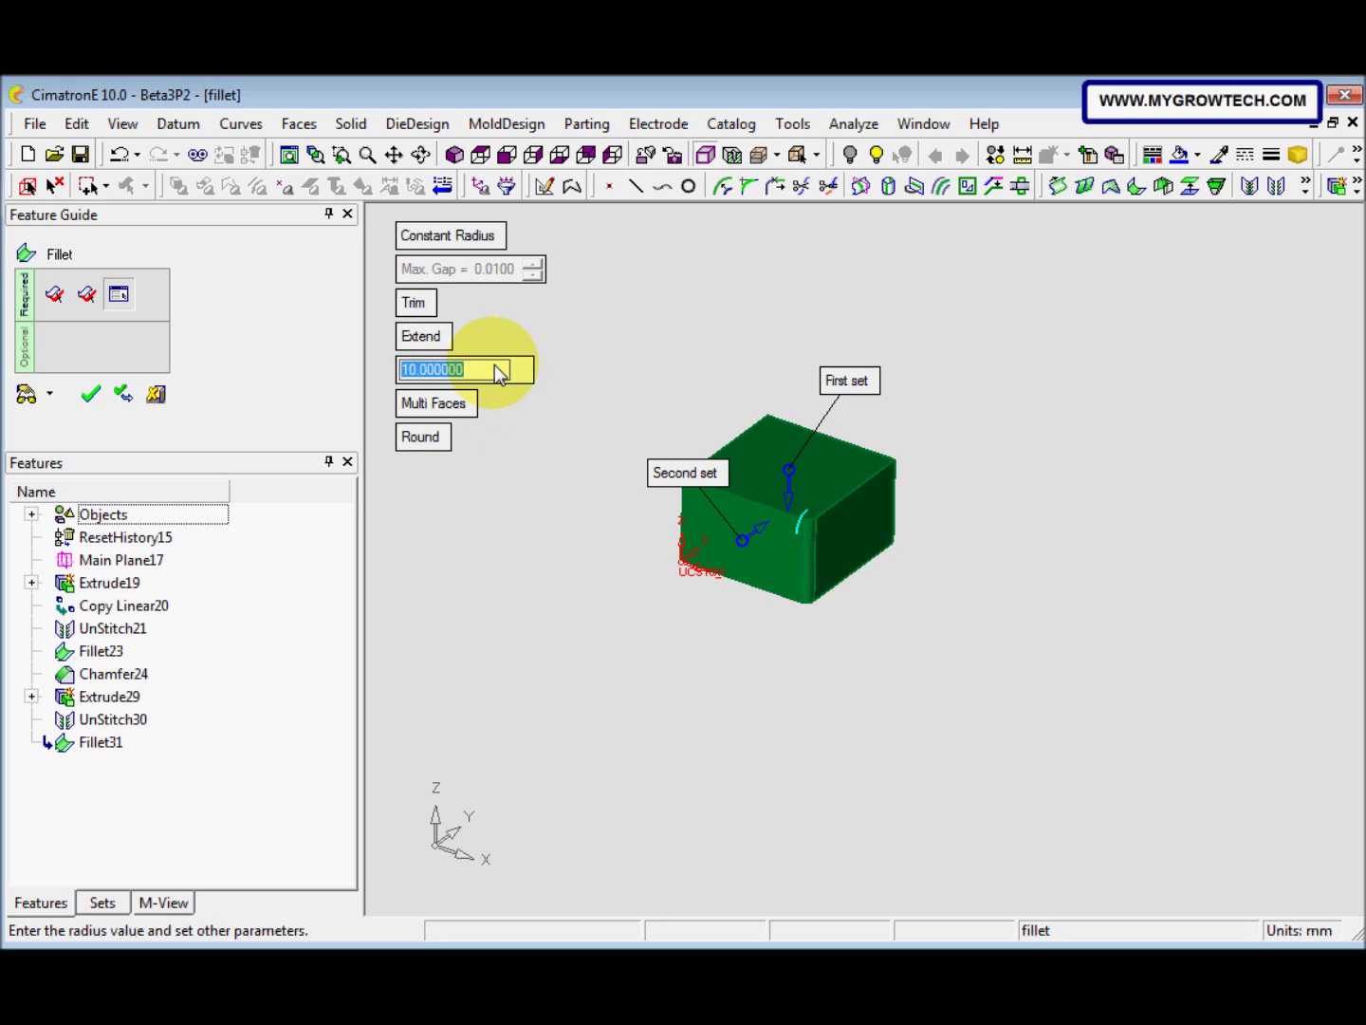
{"action": "type", "text": "20"}
{"action": "key", "text": "Return"}
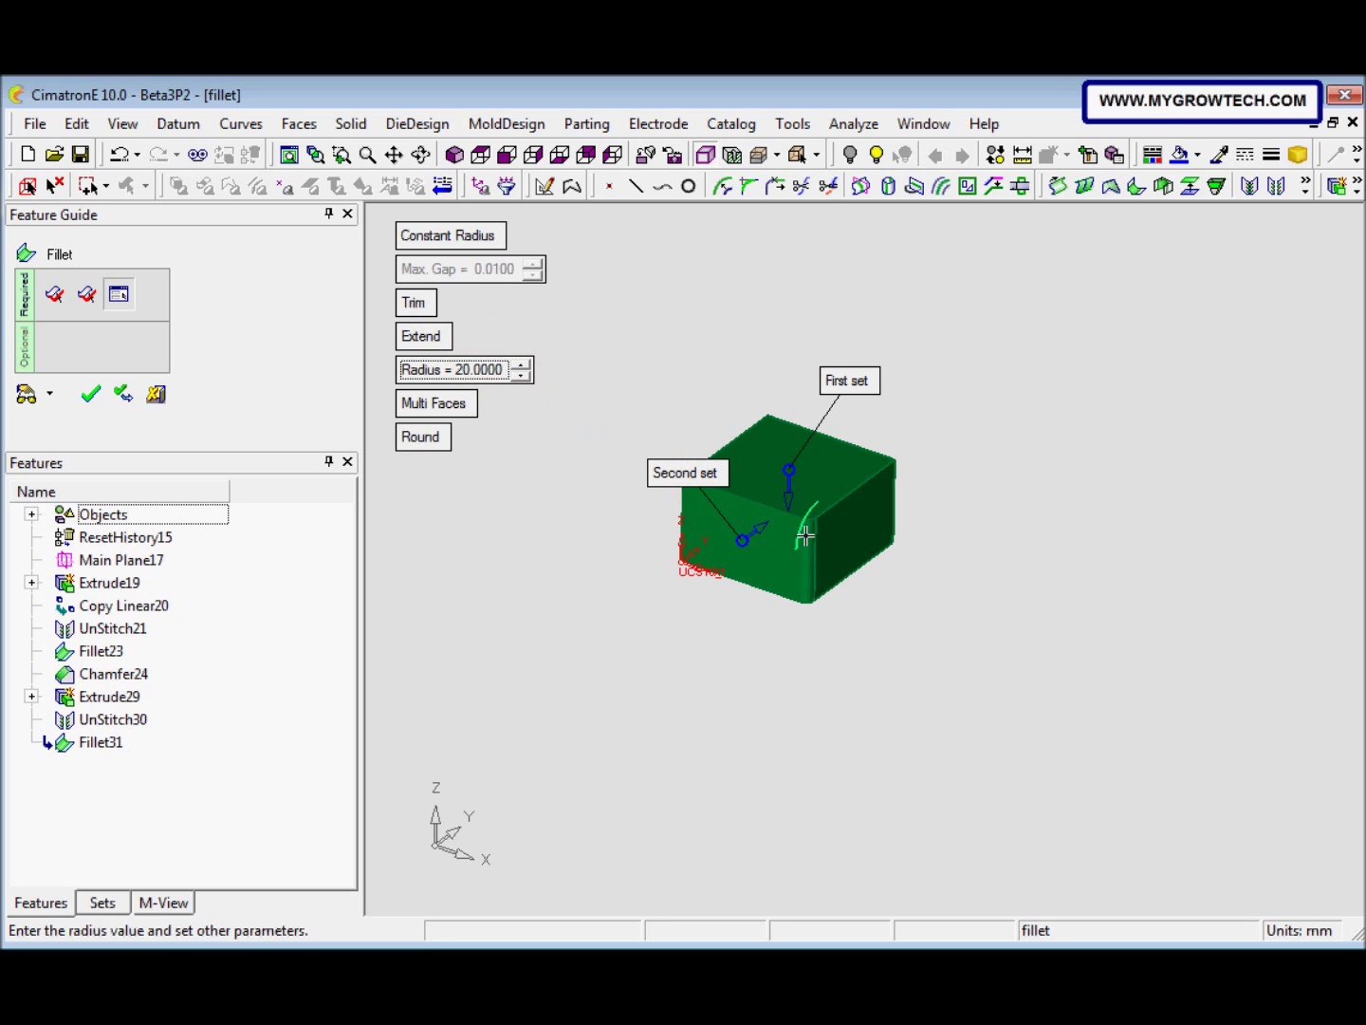
{"action": "left_click", "coordinate": [498, 369]}
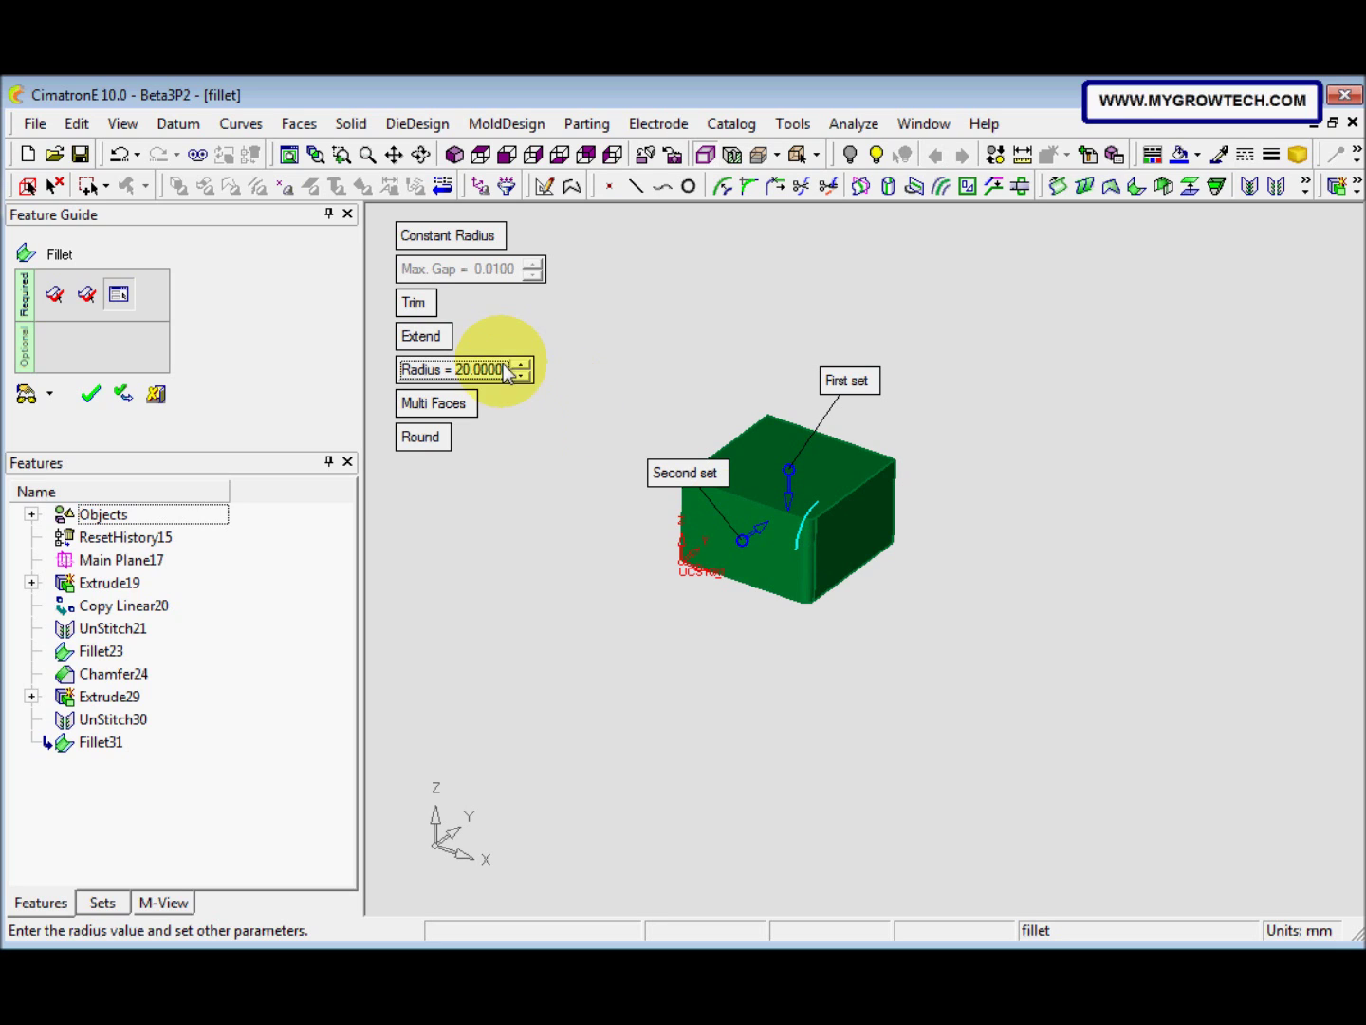
{"action": "type", "text": "10"}
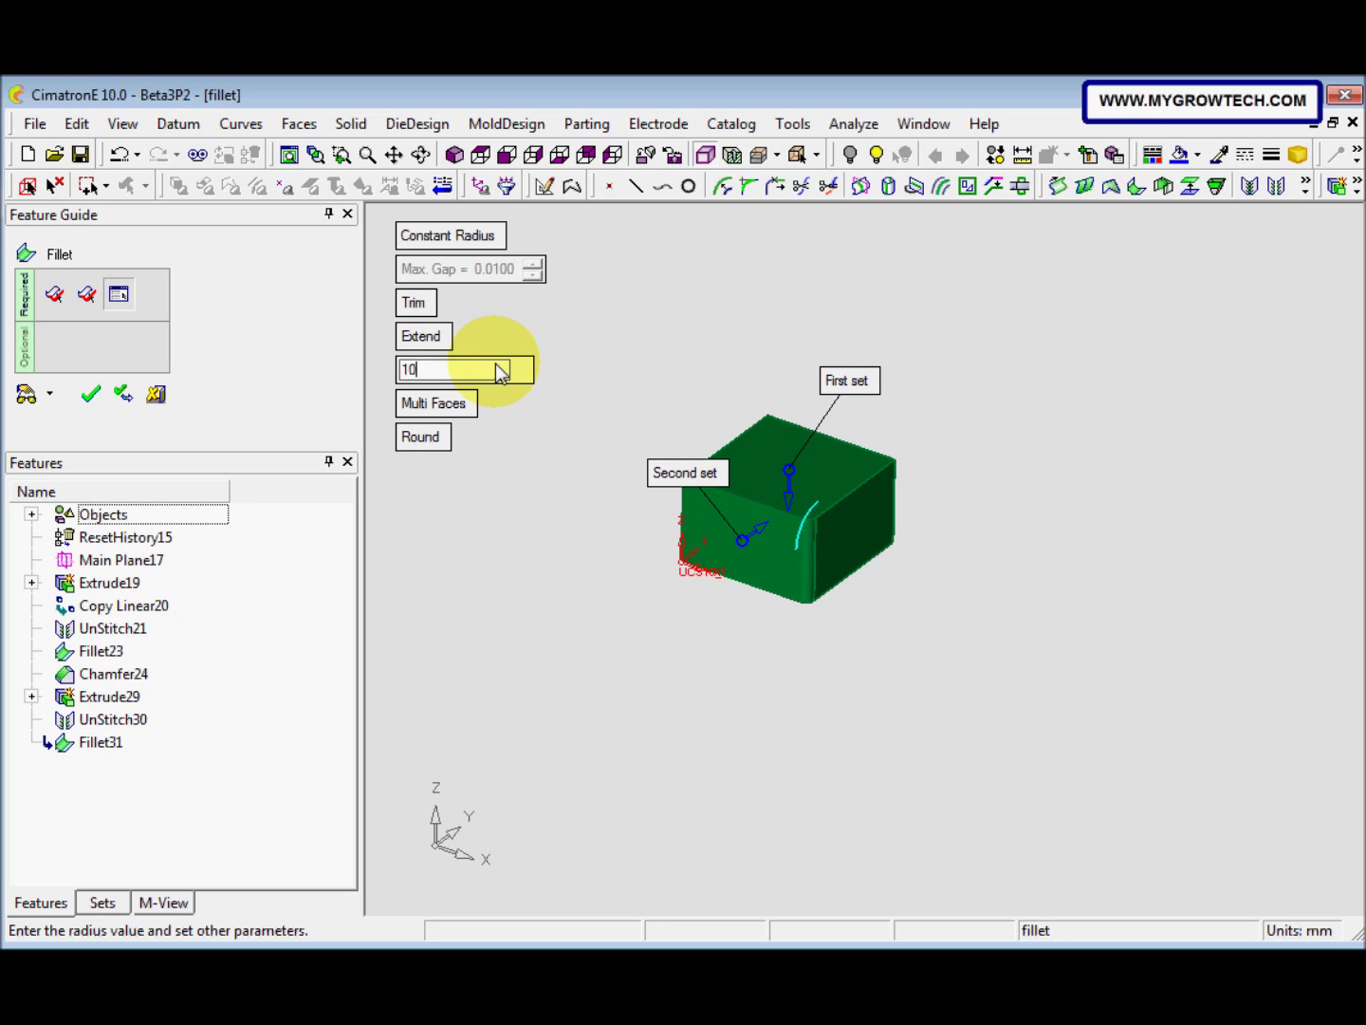
{"action": "key", "text": "Return"}
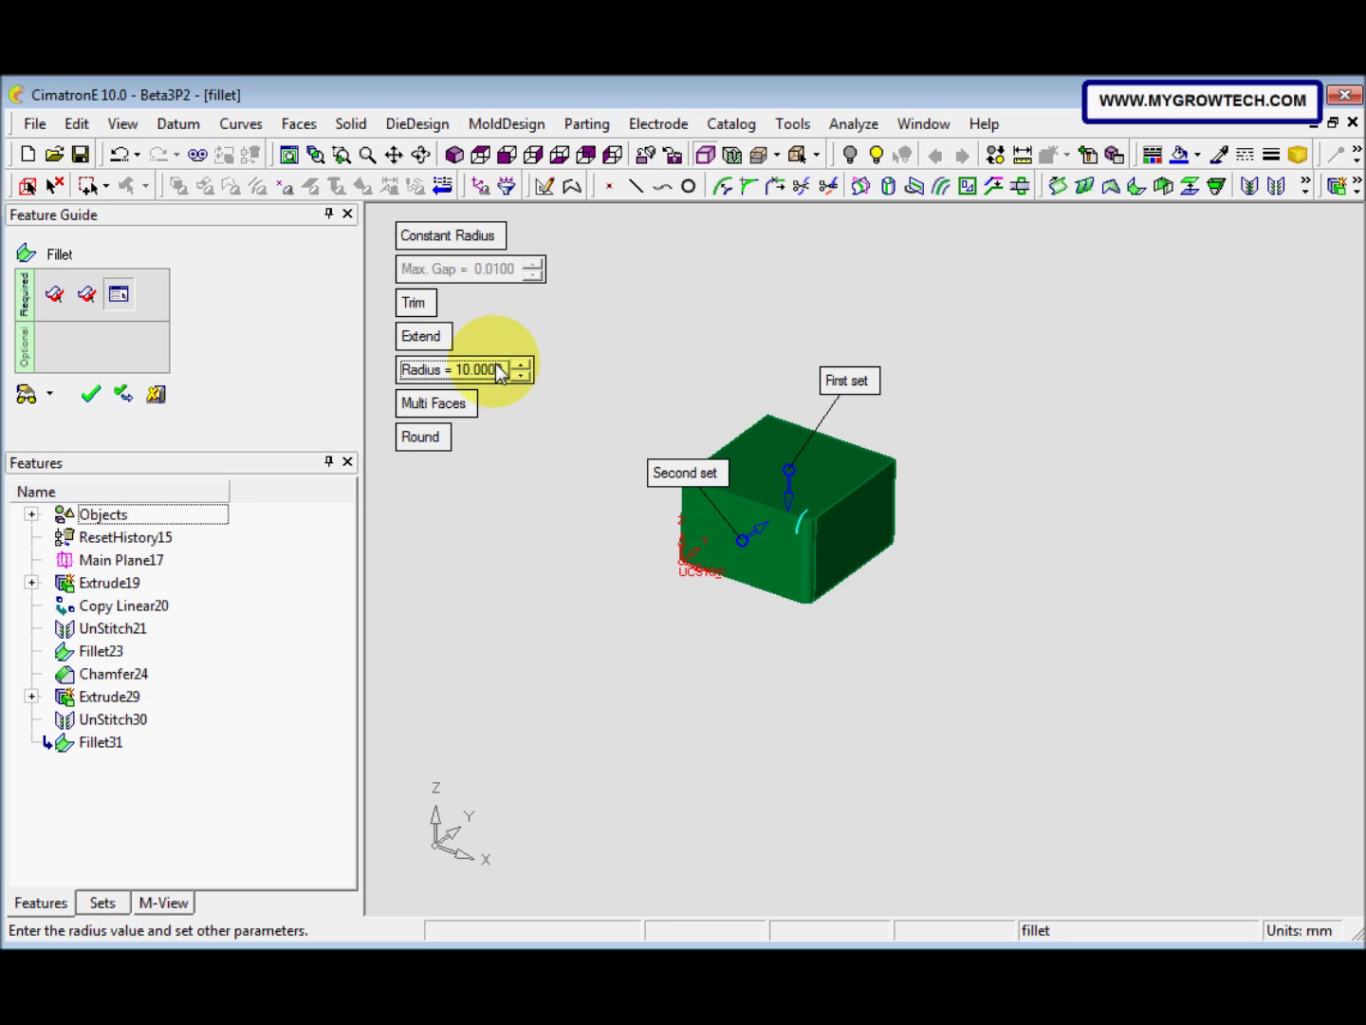
{"action": "left_click", "coordinate": [438, 441]}
{"action": "left_click", "coordinate": [413, 444]}
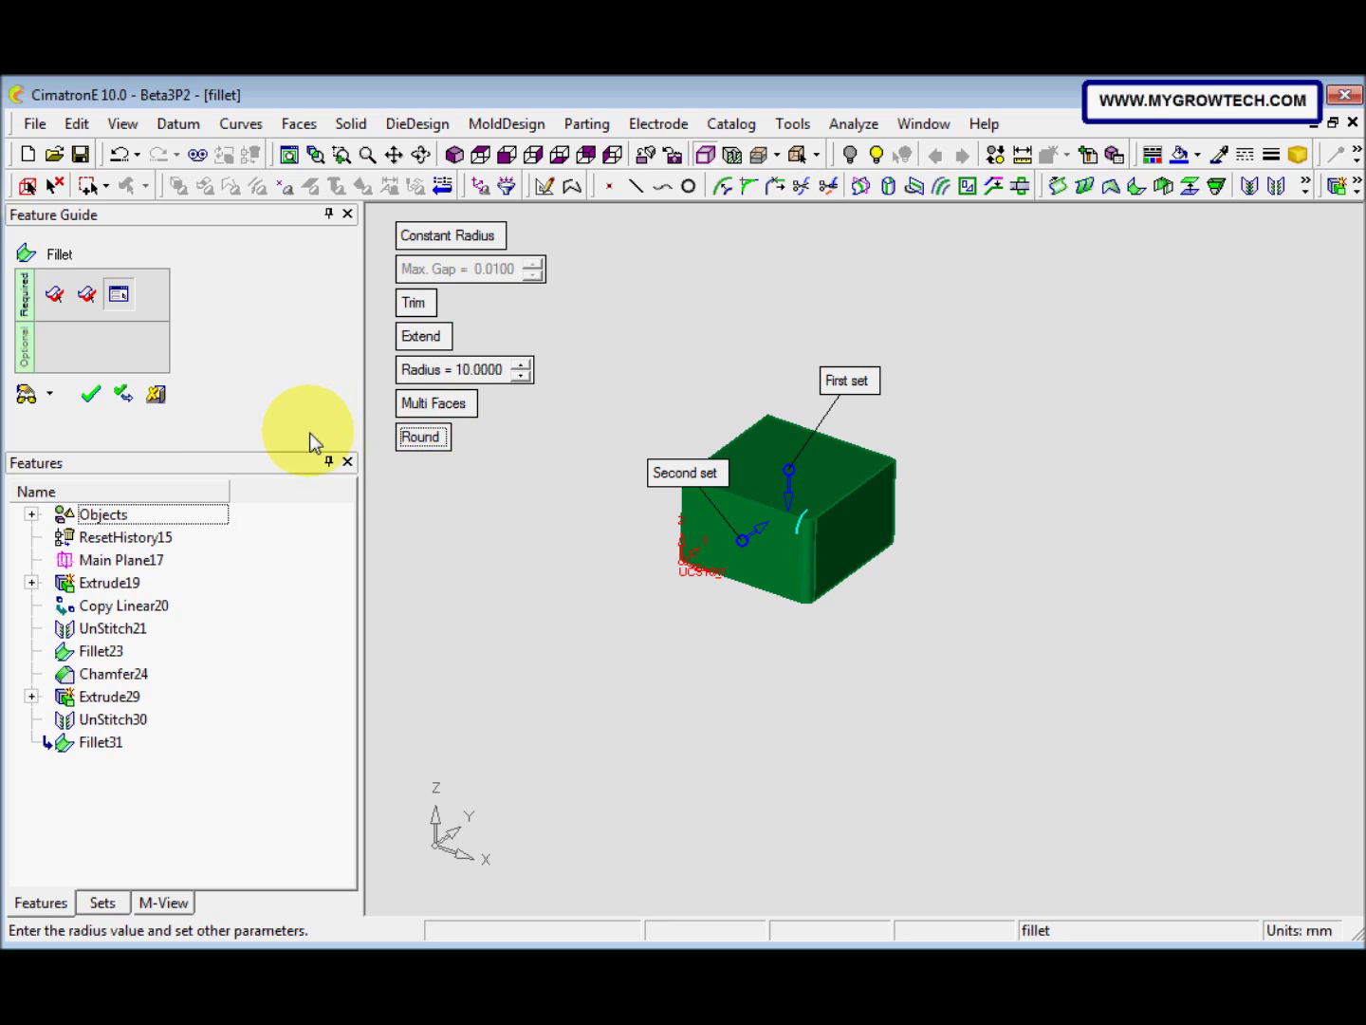
Step: Preview the fillet with round corners, then with flat corners
{"action": "left_click", "coordinate": [32, 394]}
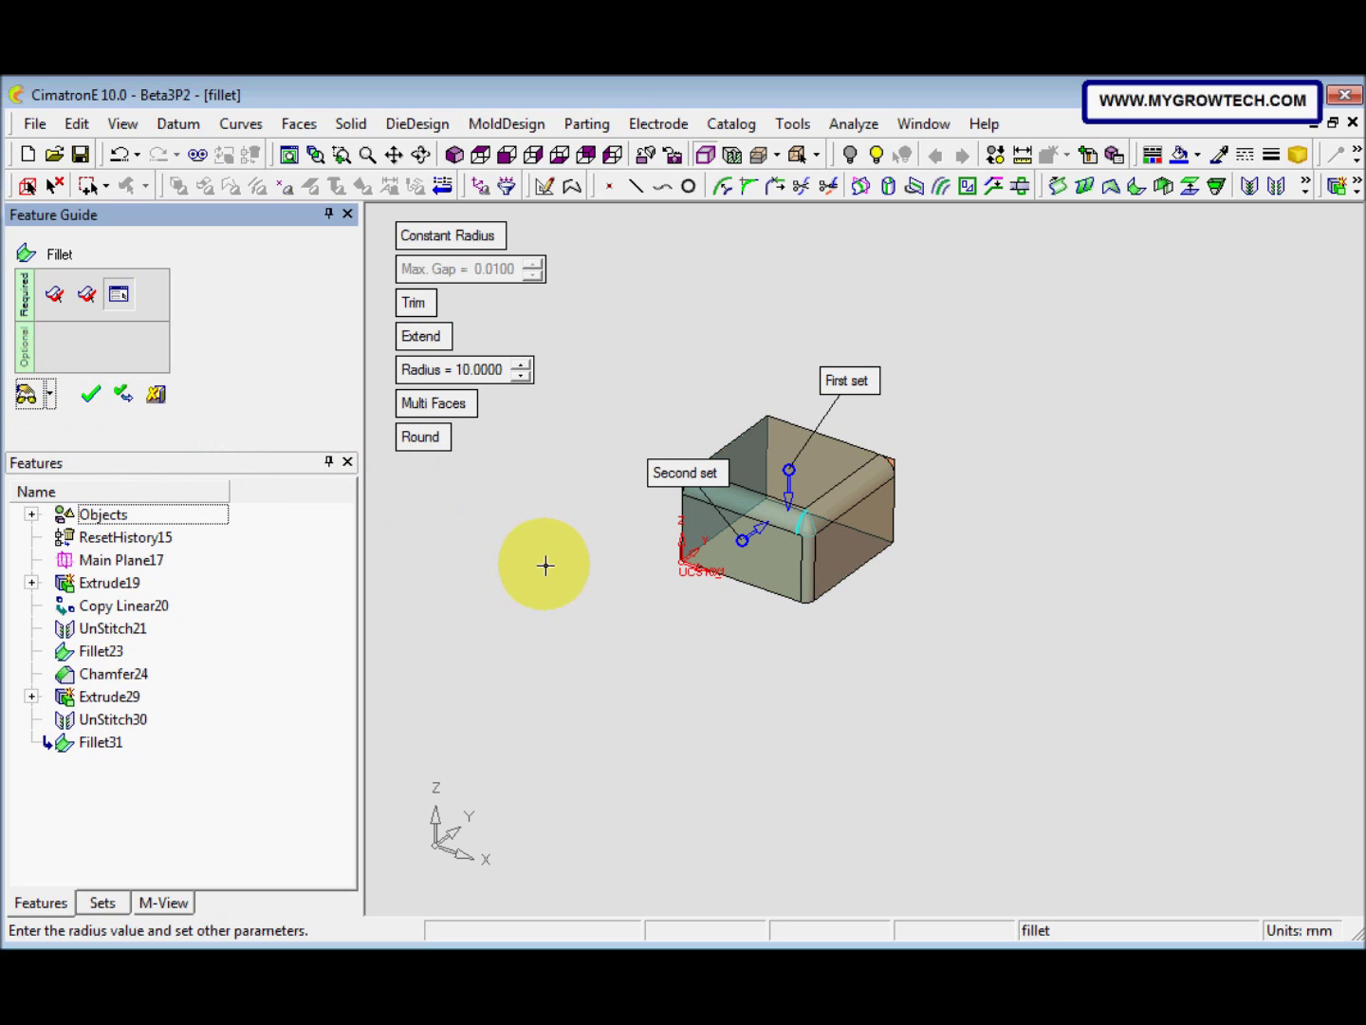
{"action": "left_click", "coordinate": [705, 659]}
{"action": "middle_click_drag", "start_coordinate": [705, 657], "coordinate": [529, 485]}
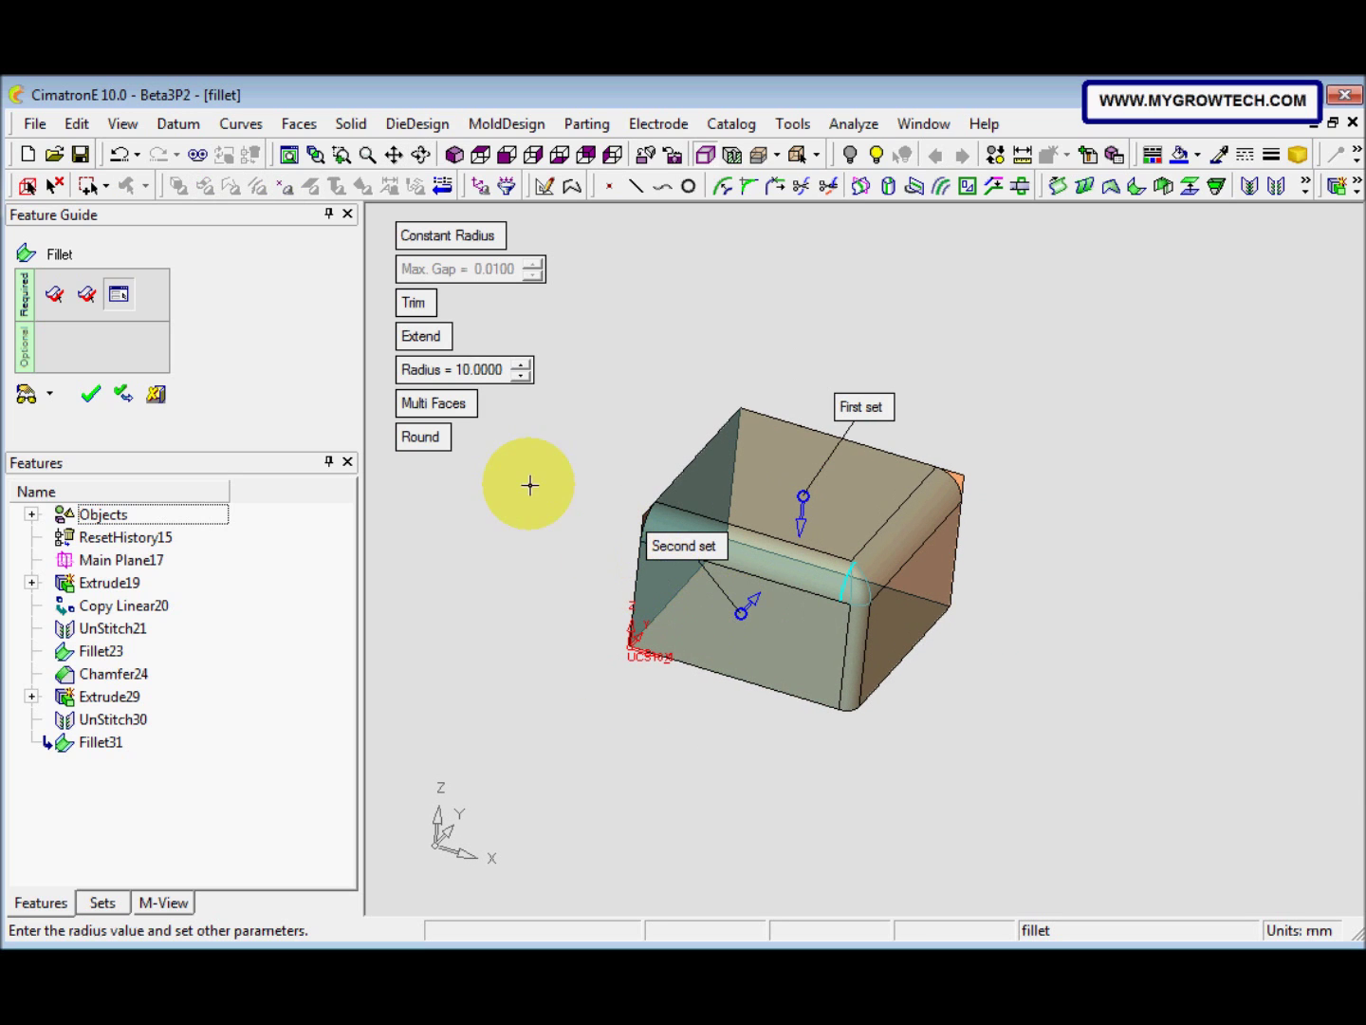
{"action": "left_click", "coordinate": [428, 444]}
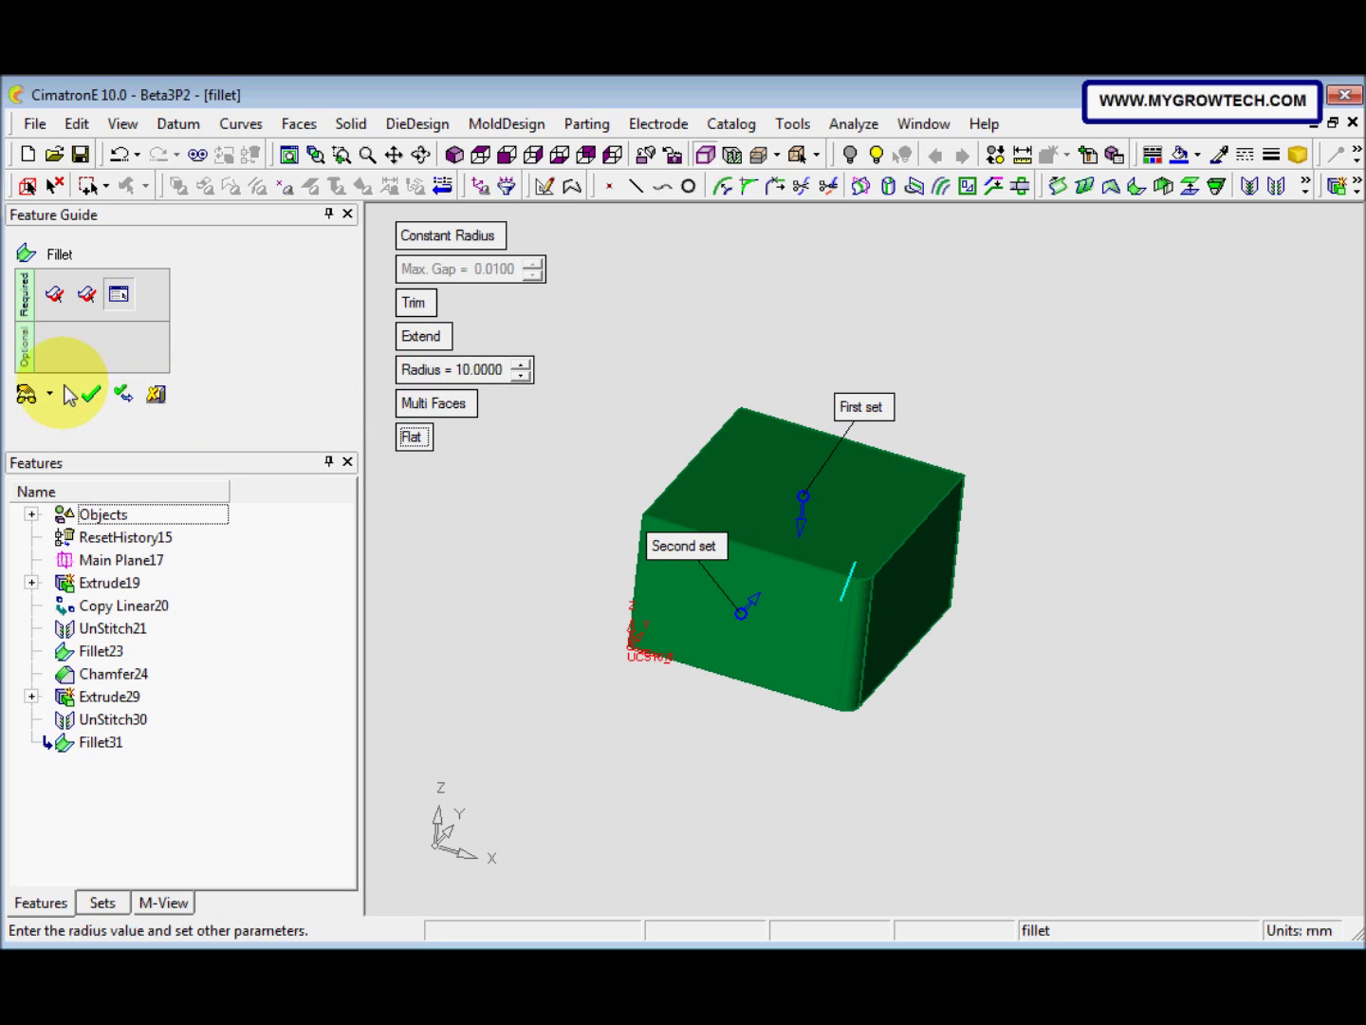
{"action": "left_click", "coordinate": [24, 398]}
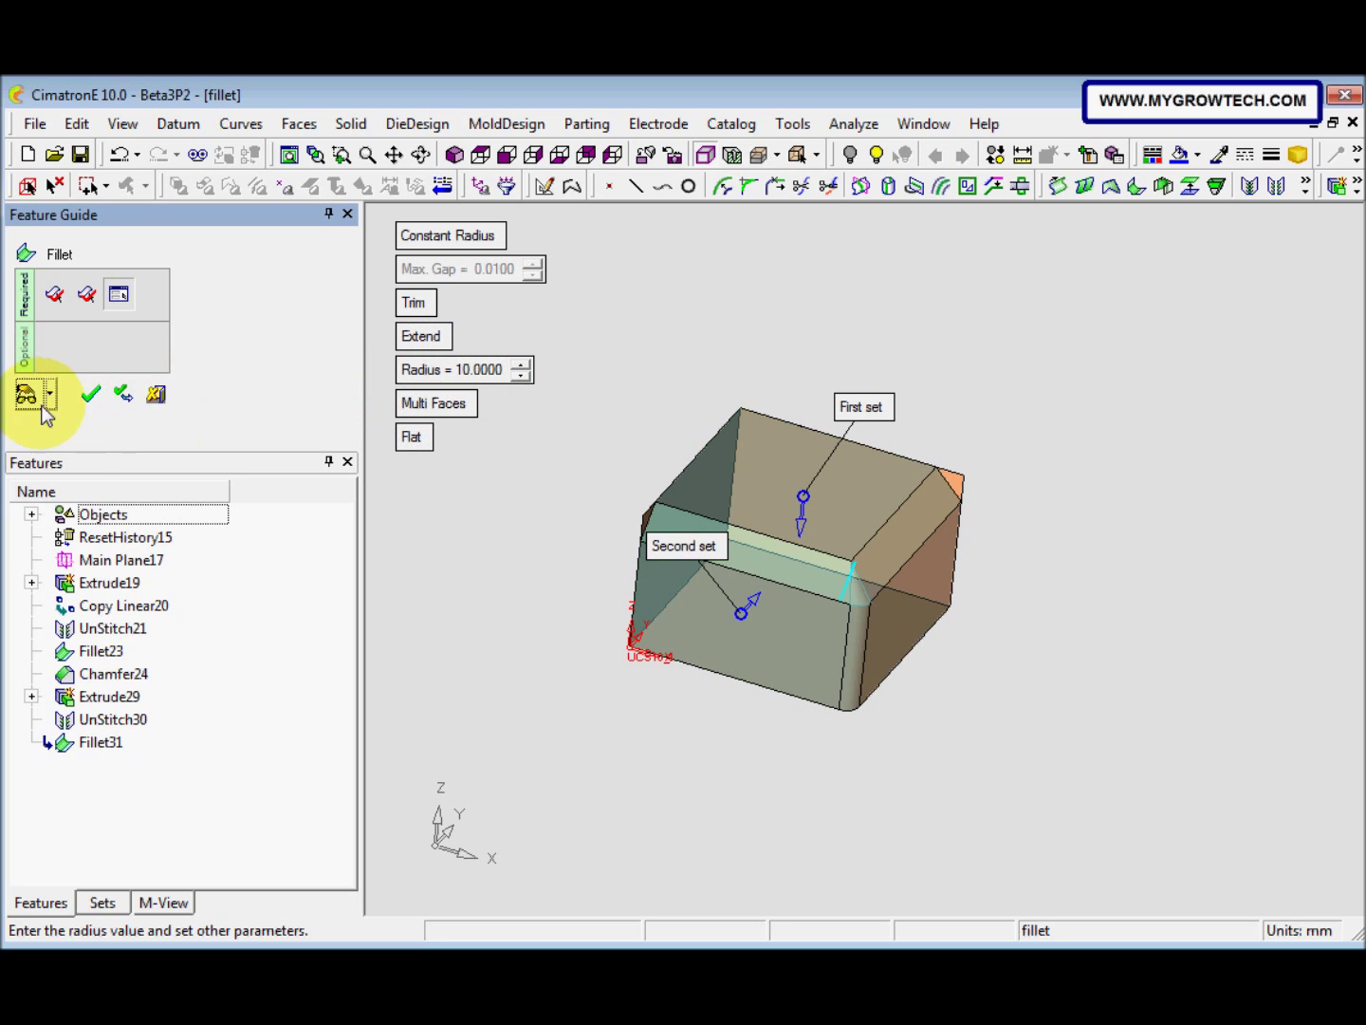
{"action": "mouse_move", "coordinate": [790, 648]}
{"action": "middle_mouse_down"}
{"action": "mouse_move", "coordinate": [866, 649]}
{"action": "mouse_move", "coordinate": [764, 617]}
{"action": "mouse_move", "coordinate": [750, 654]}
{"action": "mouse_move", "coordinate": [782, 626]}
{"action": "mouse_move", "coordinate": [811, 630]}
{"action": "mouse_move", "coordinate": [792, 644]}
{"action": "middle_mouse_up"}
Step: Restore round corners, preview again, and apply the 10 mm fillet as Fillet33
{"action": "left_click", "coordinate": [422, 437]}
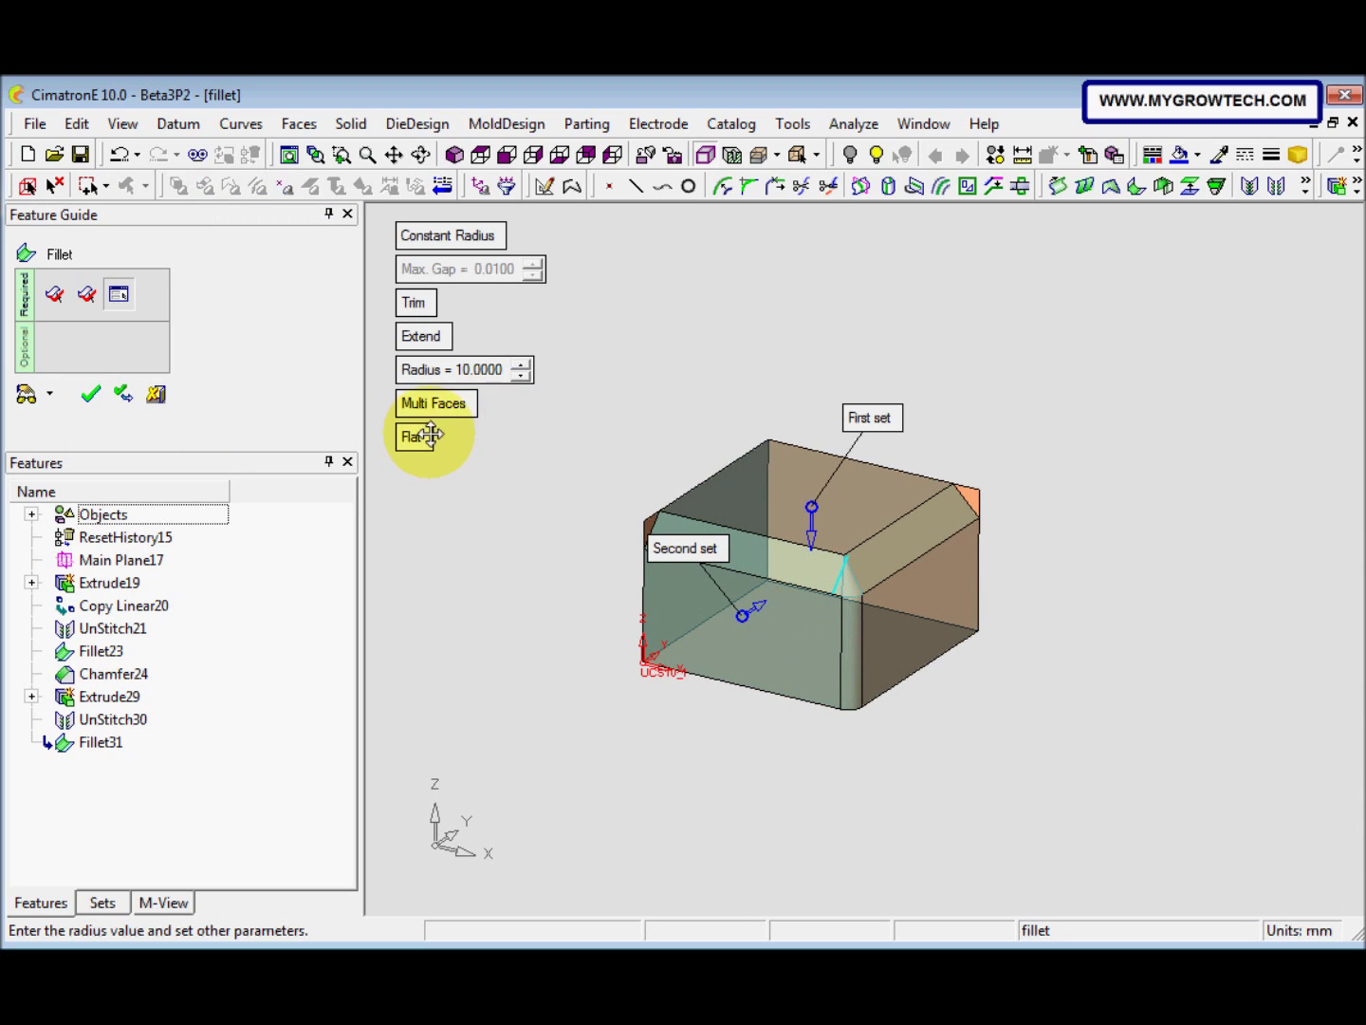
{"action": "left_click", "coordinate": [29, 396]}
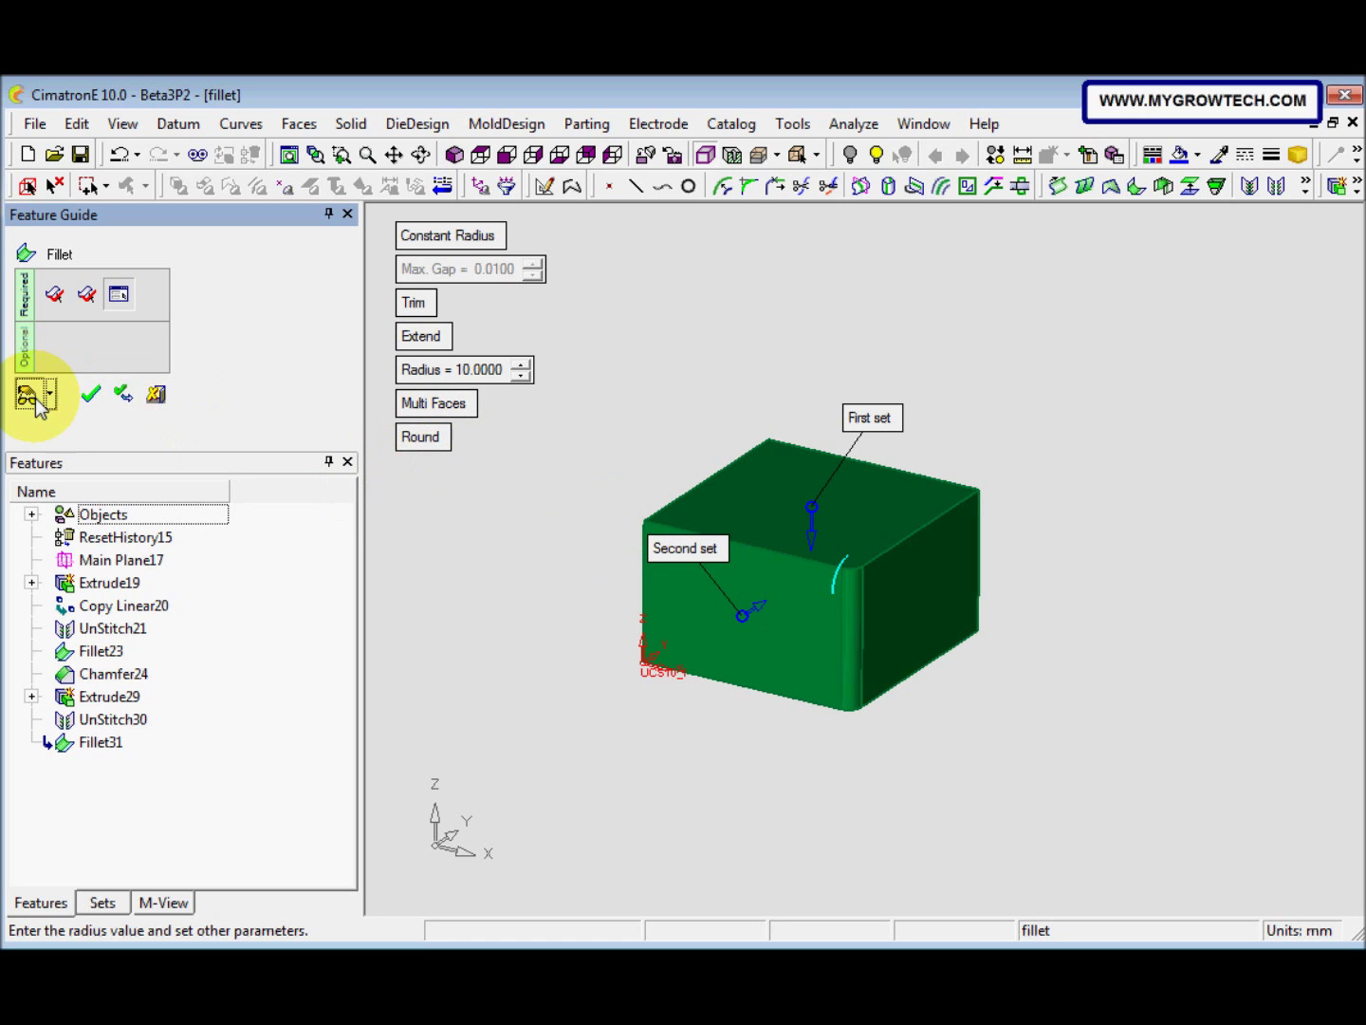
{"action": "mouse_move", "coordinate": [722, 655]}
{"action": "middle_mouse_down"}
{"action": "mouse_move", "coordinate": [759, 628]}
{"action": "mouse_move", "coordinate": [809, 651]}
{"action": "mouse_move", "coordinate": [699, 638]}
{"action": "mouse_move", "coordinate": [664, 660]}
{"action": "mouse_move", "coordinate": [702, 634]}
{"action": "middle_mouse_up"}
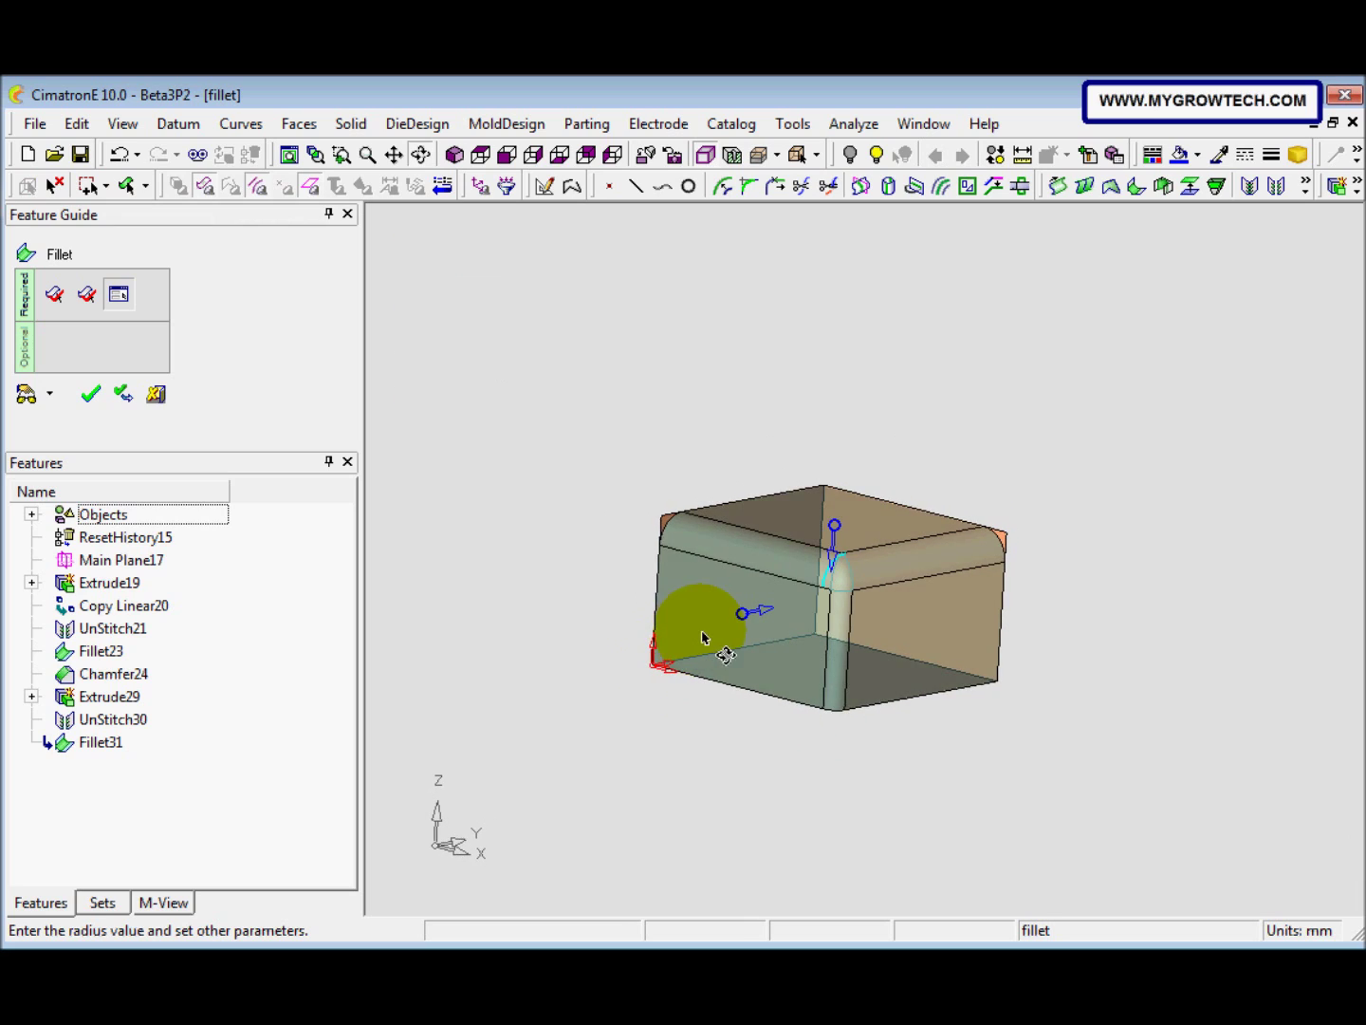
{"action": "left_click", "coordinate": [105, 394]}
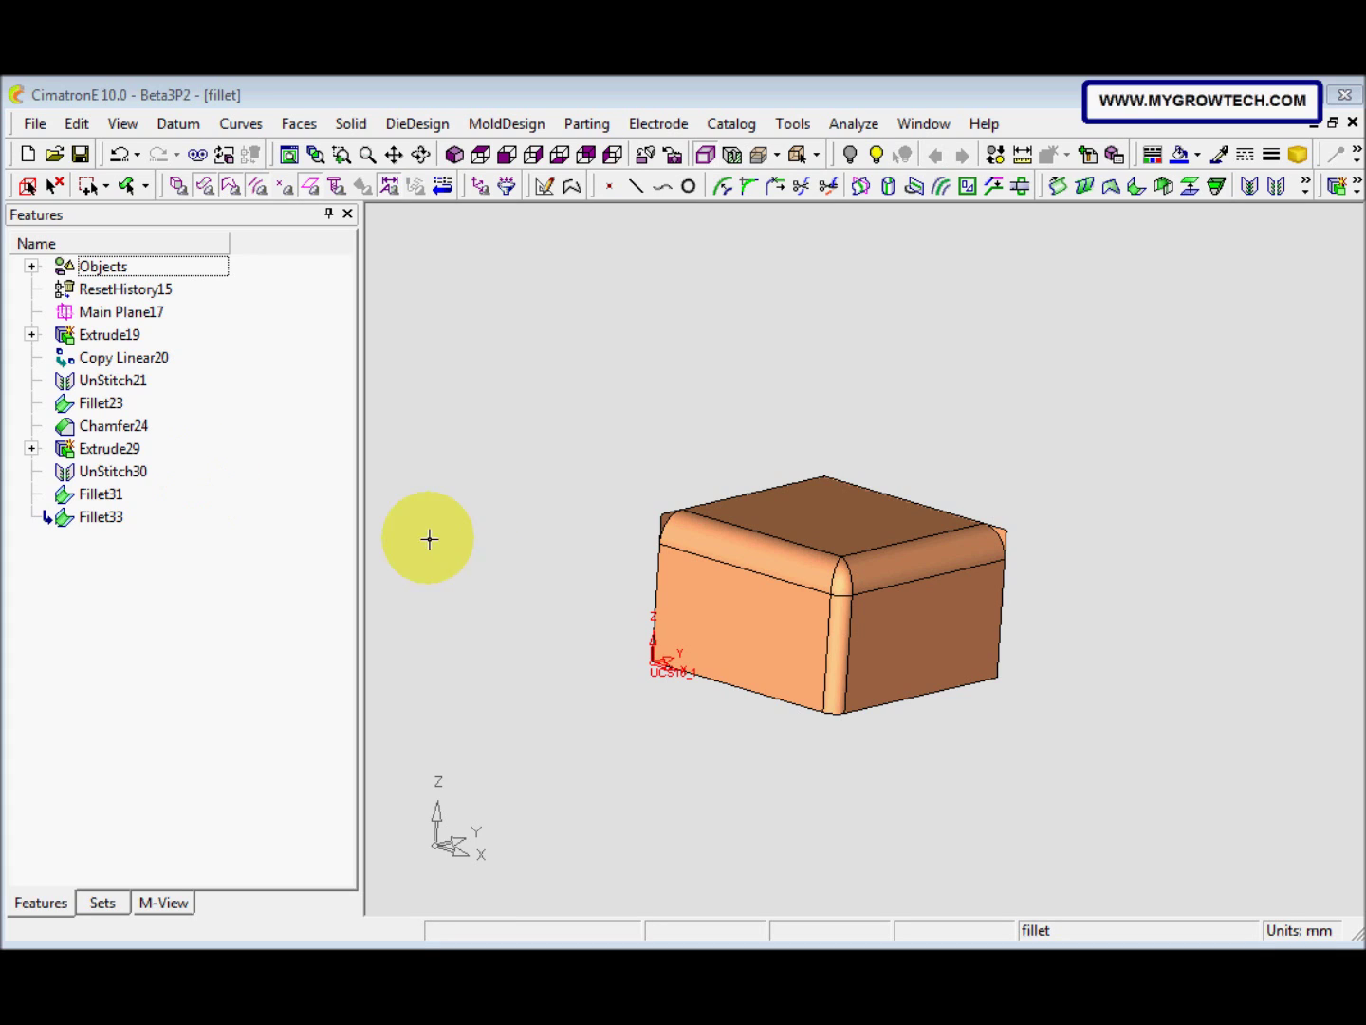
Step: Reopen Fillet33 with Edit Feature from its right-click menu
{"action": "right_click", "coordinate": [114, 518]}
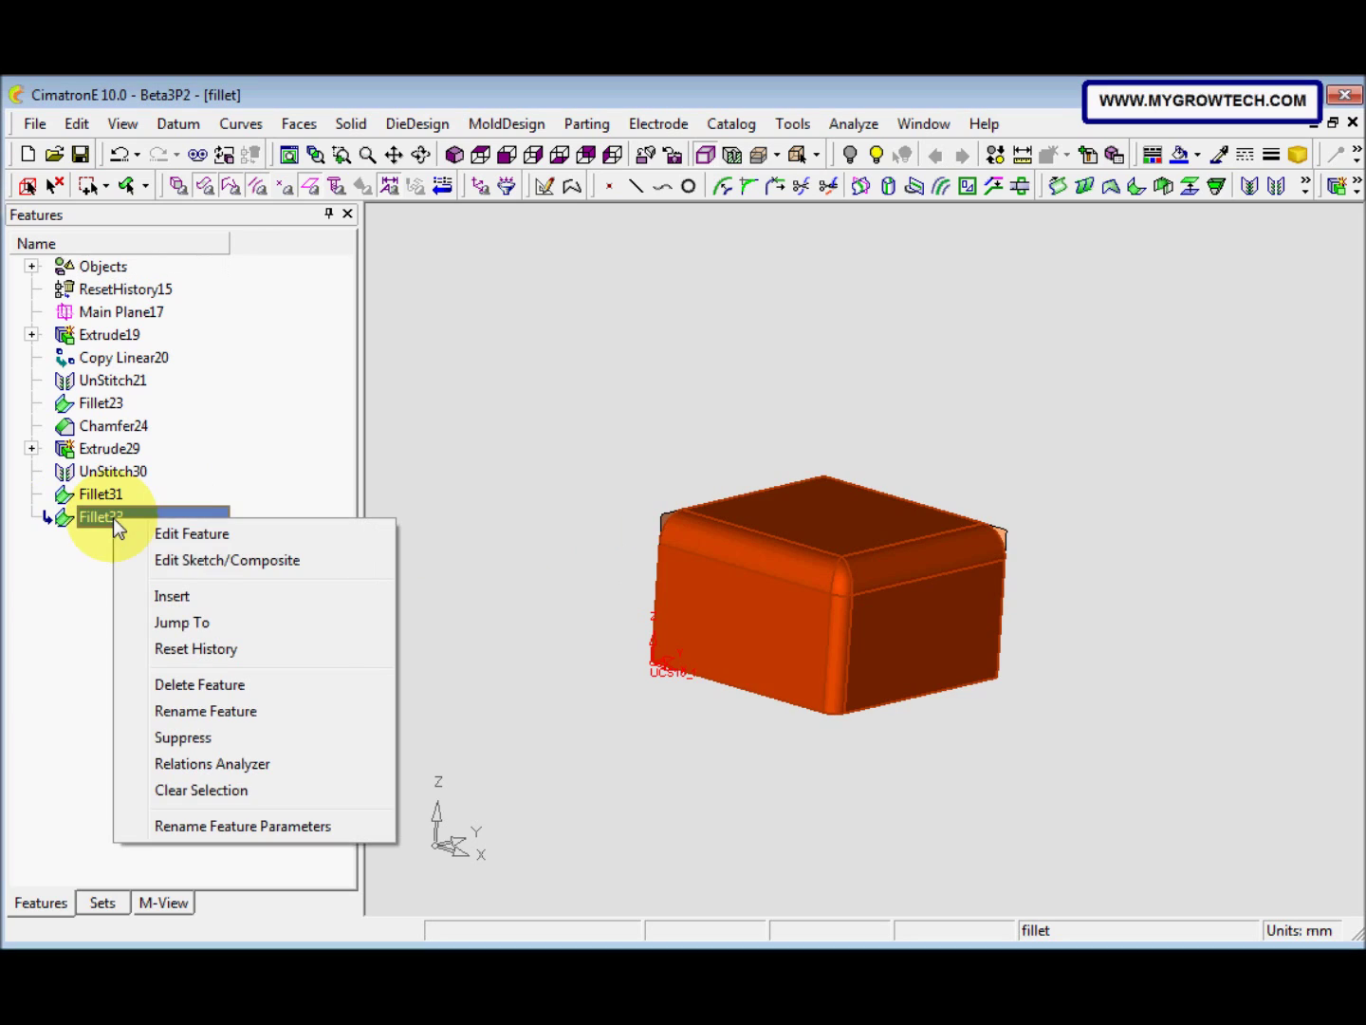
{"action": "left_click", "coordinate": [211, 538]}
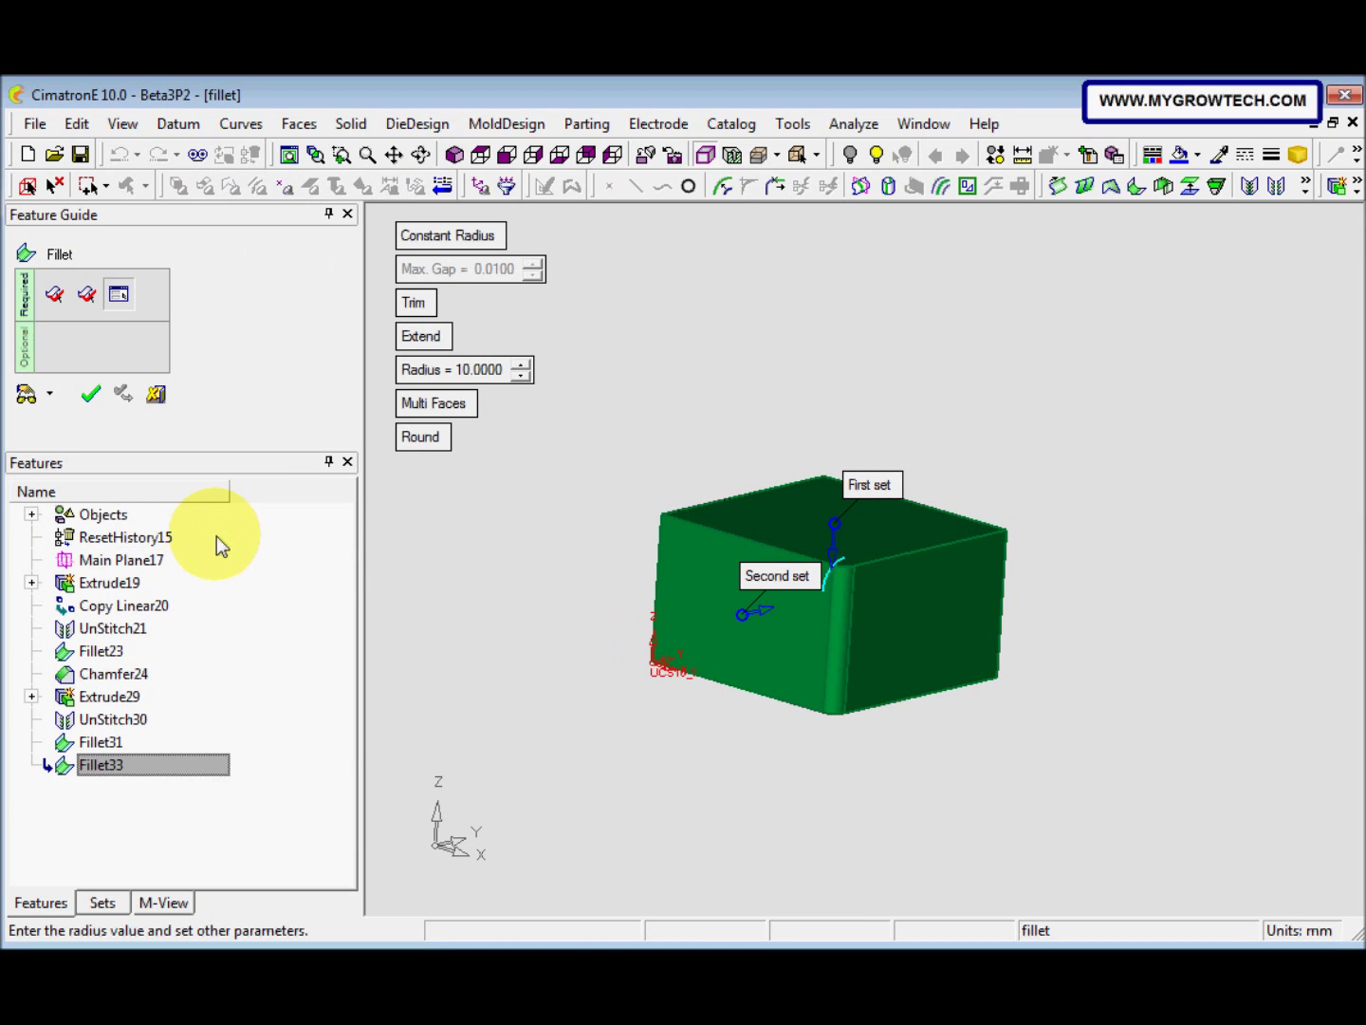
Step: Switch Fillet33 to variable radius and place radius points at three box corners
{"action": "left_click", "coordinate": [460, 237]}
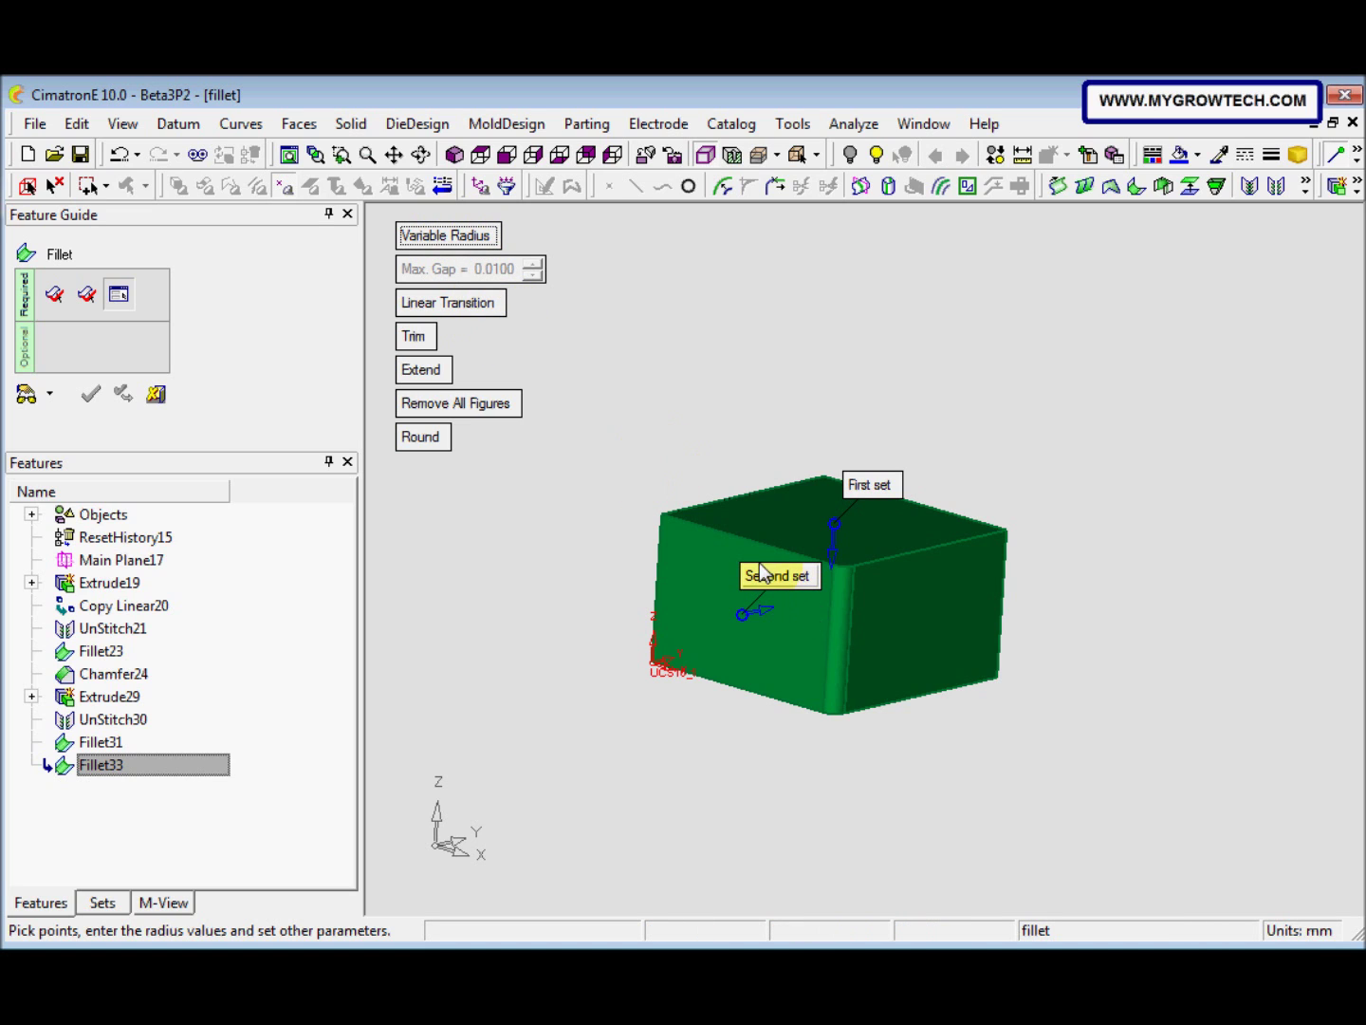
{"action": "middle_click_drag", "start_coordinate": [705, 539], "coordinate": [787, 436]}
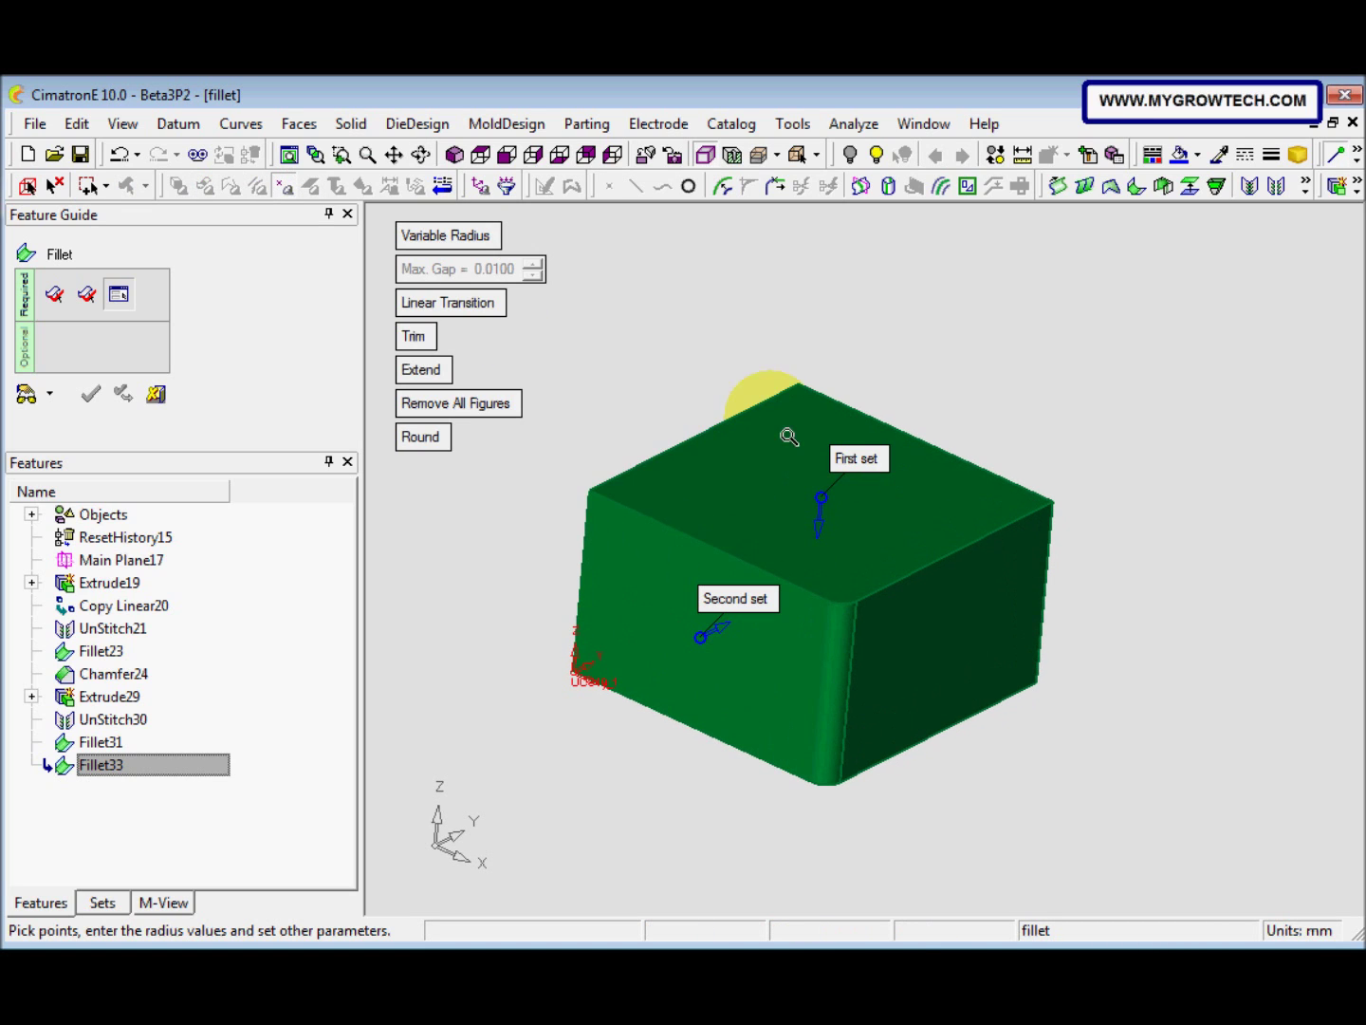
{"action": "left_click", "coordinate": [643, 472]}
{"action": "middle_click_drag", "start_coordinate": [707, 512], "coordinate": [739, 601]}
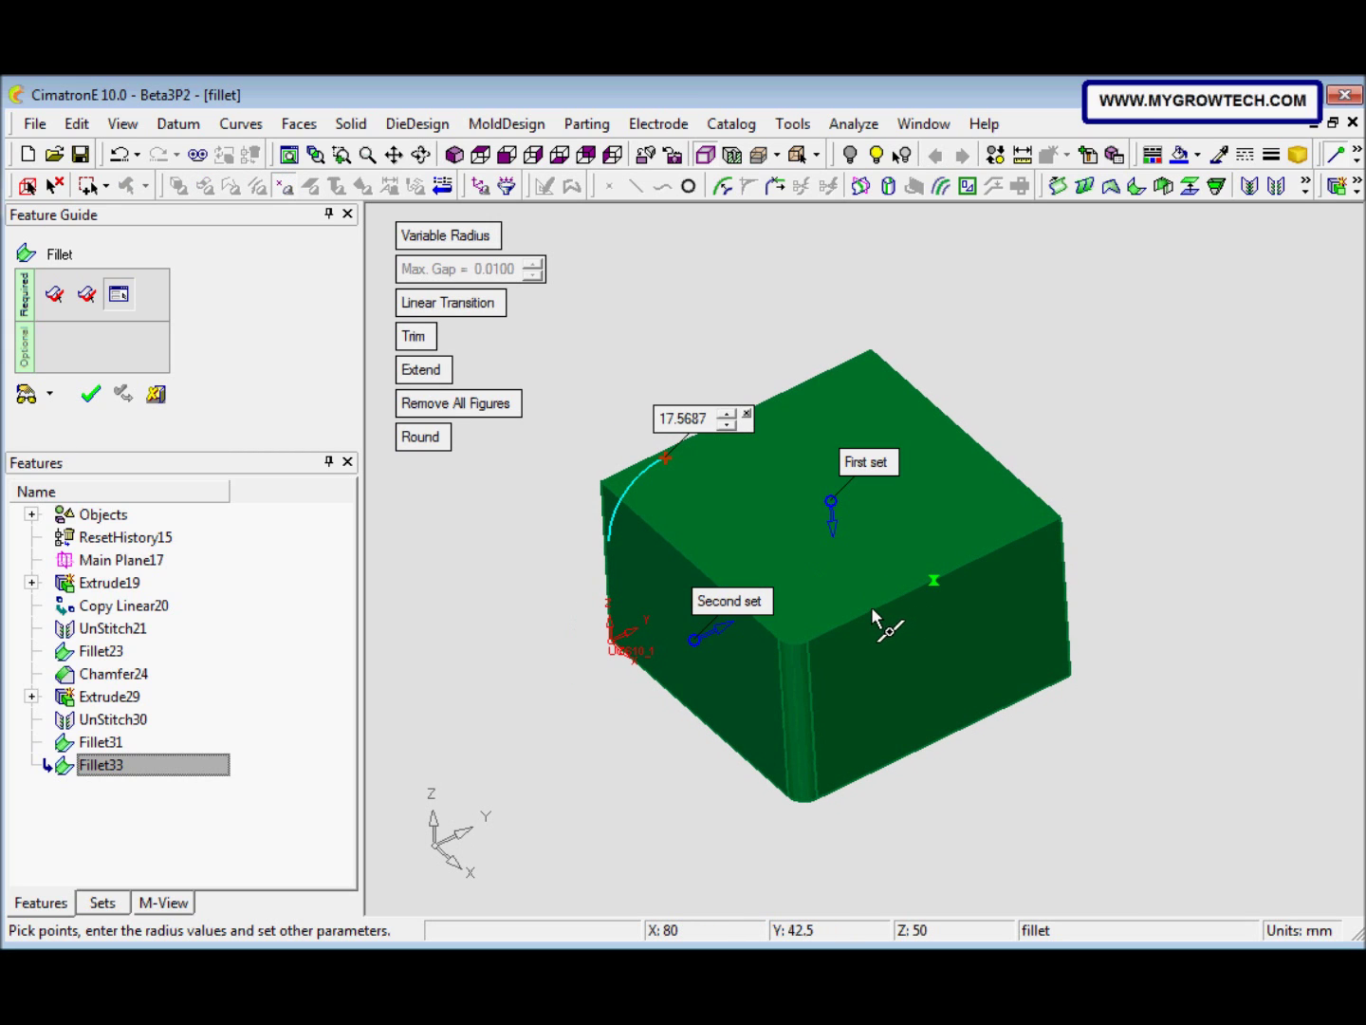
{"action": "left_click", "coordinate": [871, 609]}
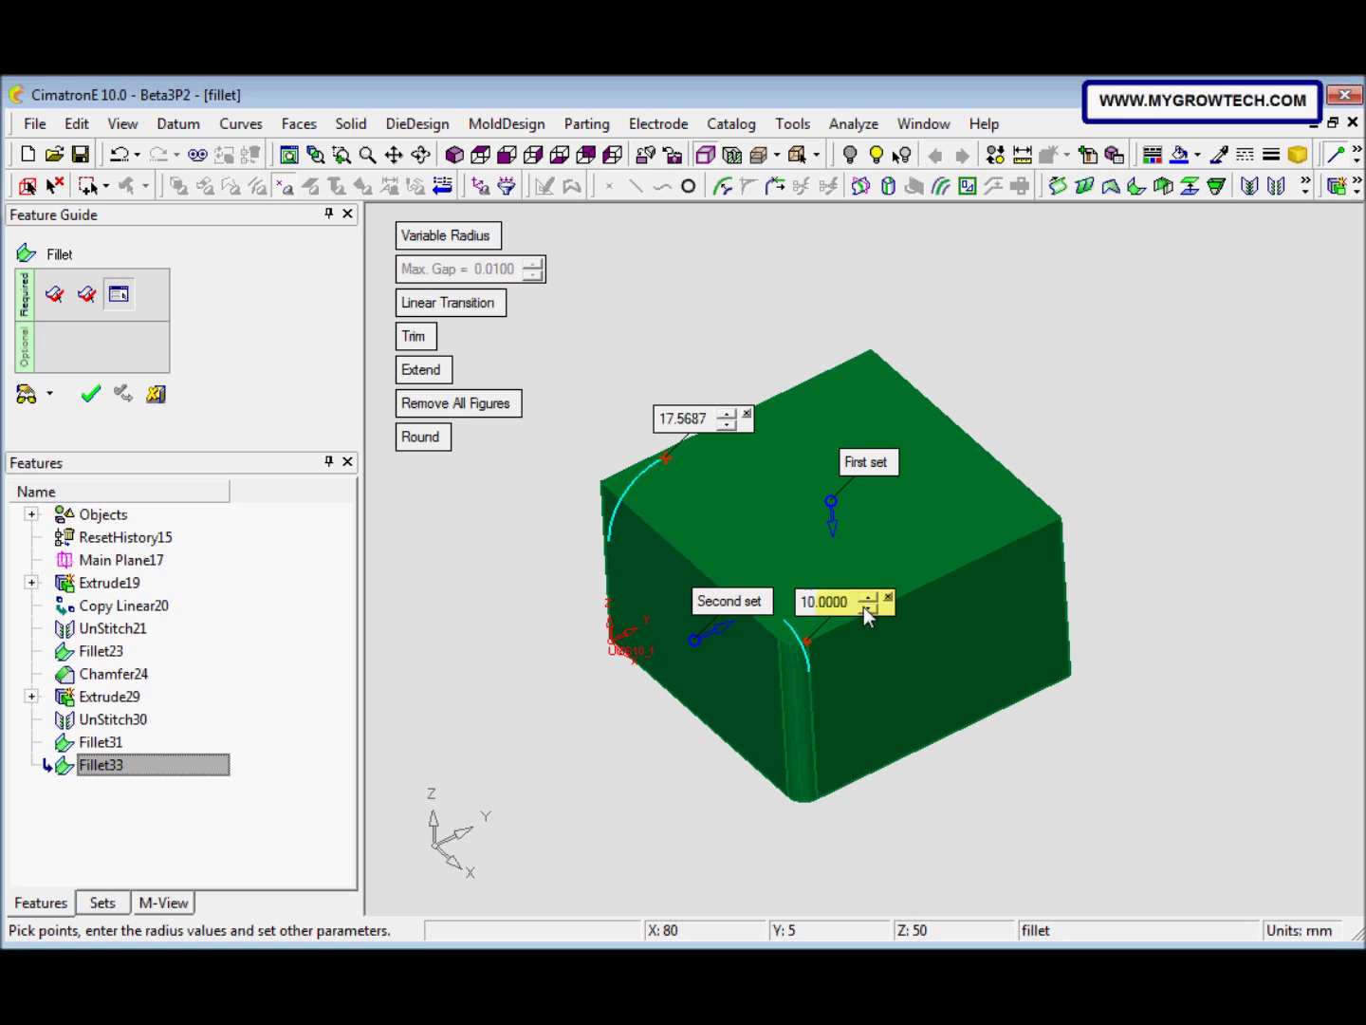
{"action": "left_click", "coordinate": [1010, 538]}
{"action": "mouse_move", "coordinate": [953, 588]}
{"action": "middle_mouse_down"}
{"action": "mouse_move", "coordinate": [946, 569]}
{"action": "mouse_move", "coordinate": [960, 571]}
{"action": "middle_mouse_up"}
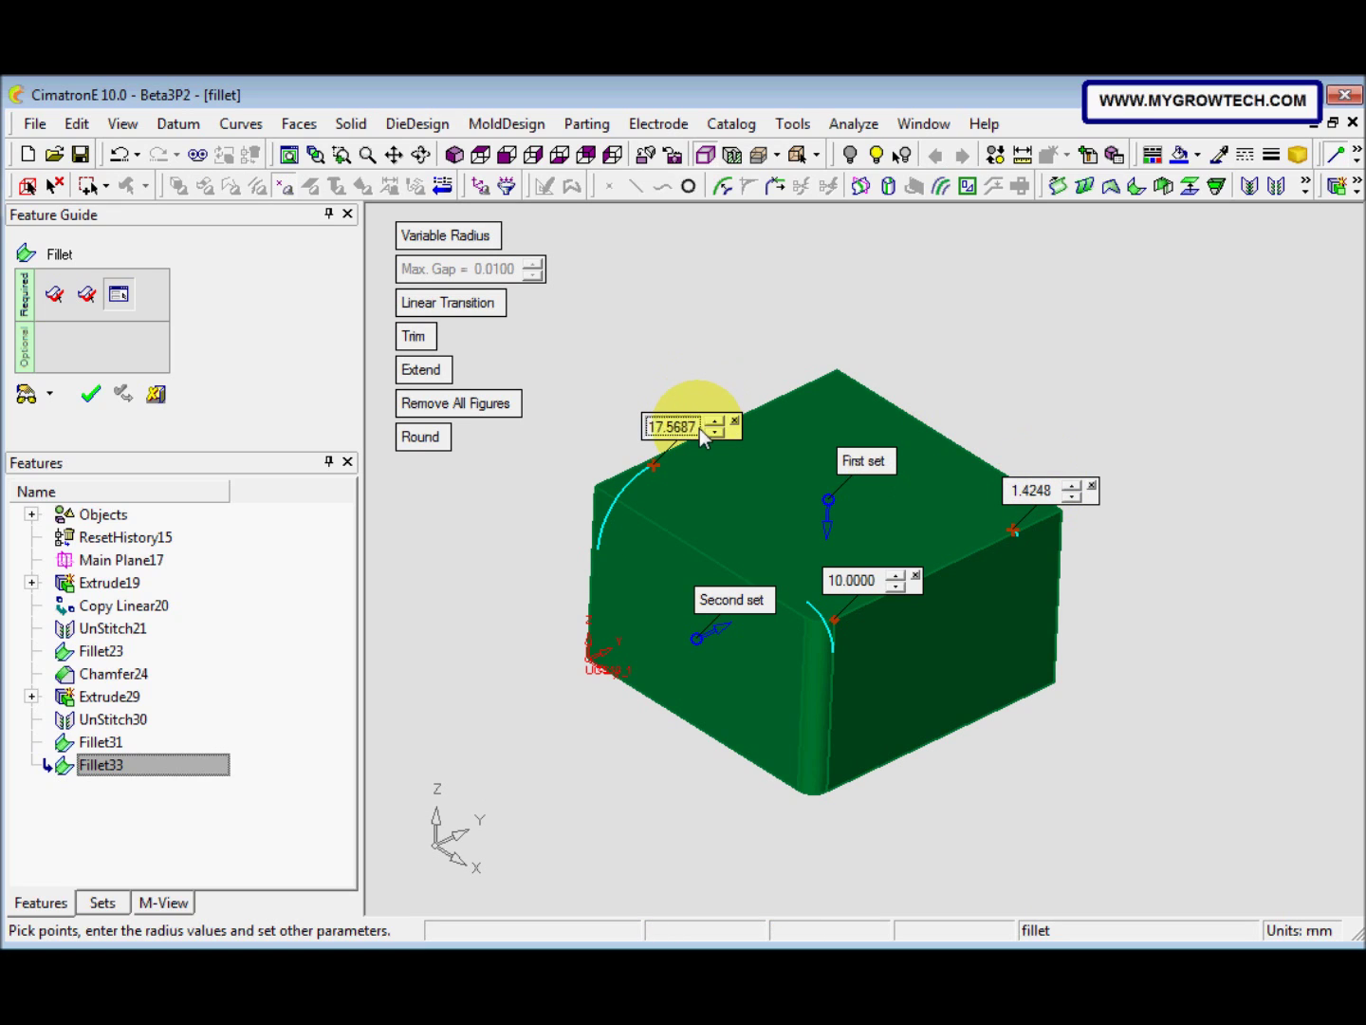
Step: Set the left corner radius to 15 mm and the right corner to 8 mm
{"action": "left_click", "coordinate": [699, 426]}
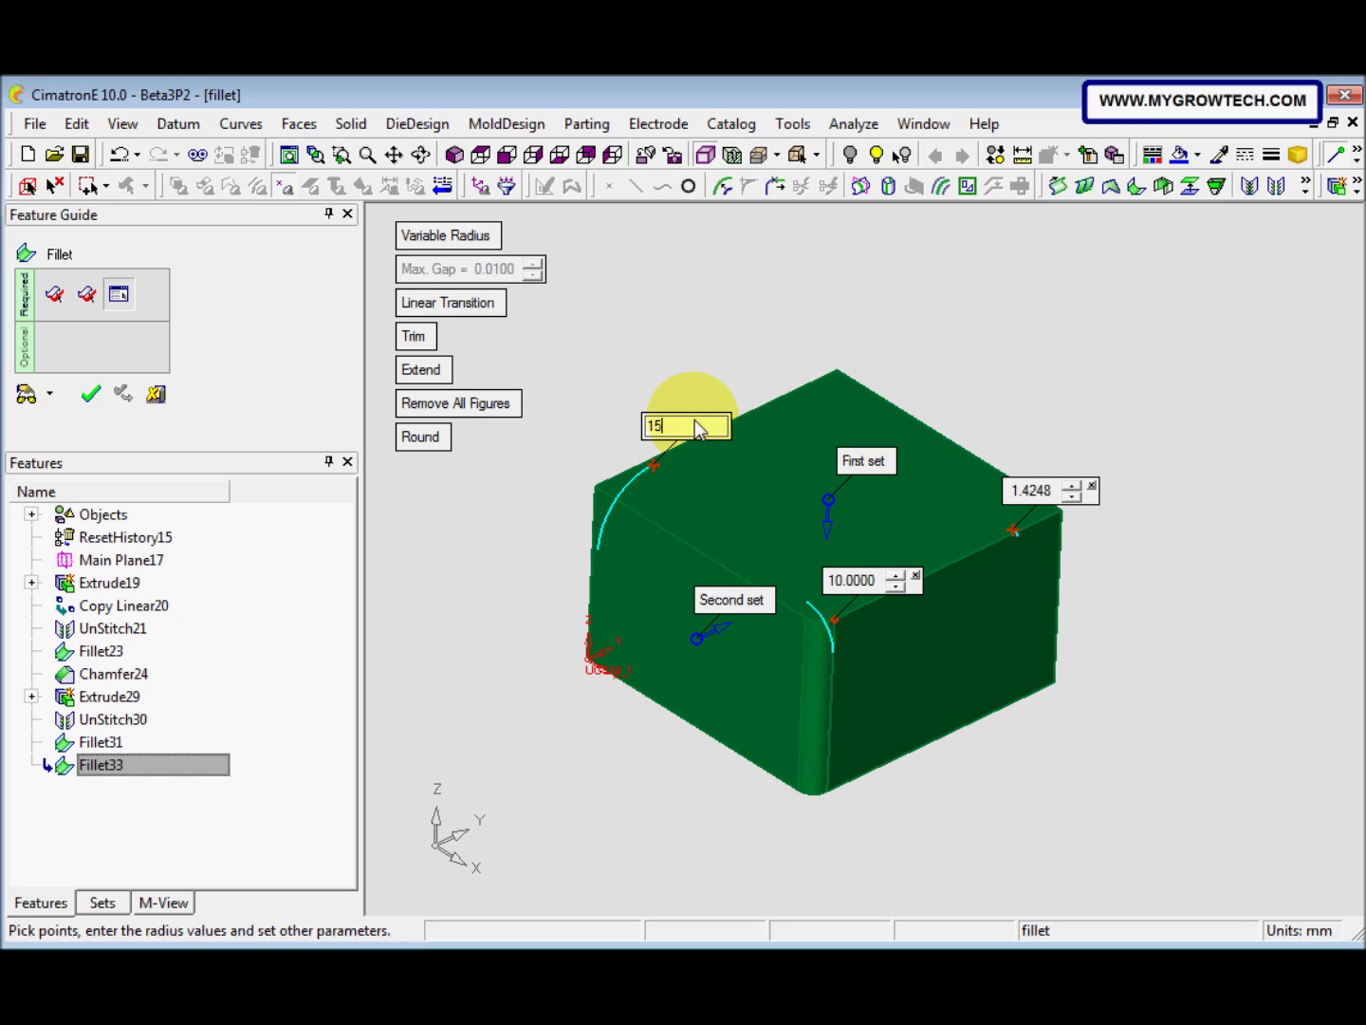
{"action": "key", "text": "Return"}
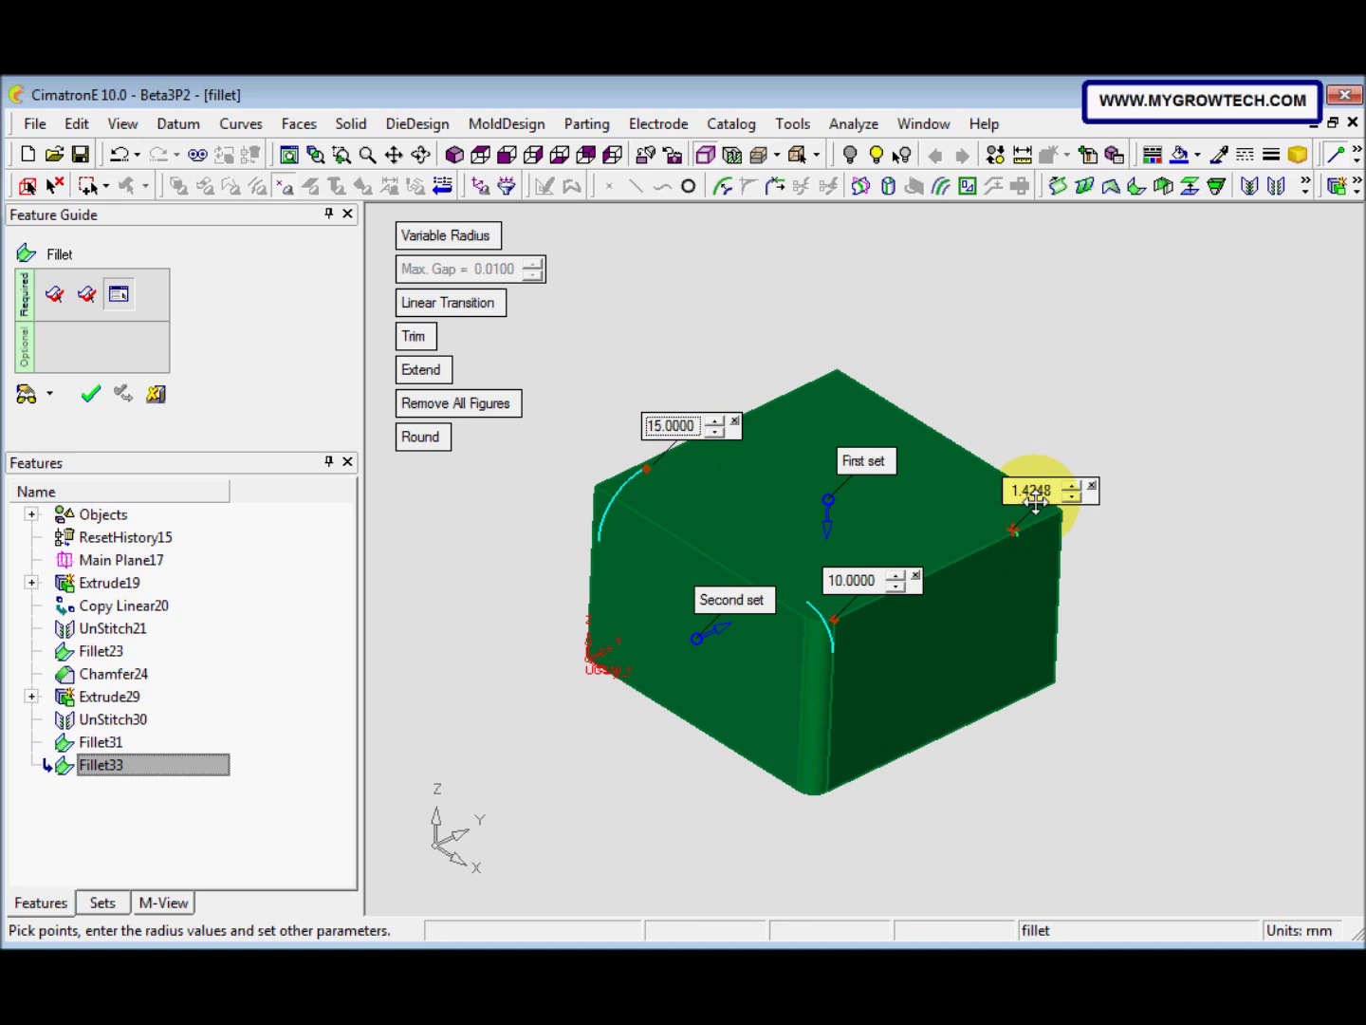
{"action": "left_click", "coordinate": [1037, 504]}
{"action": "type", "text": "8"}
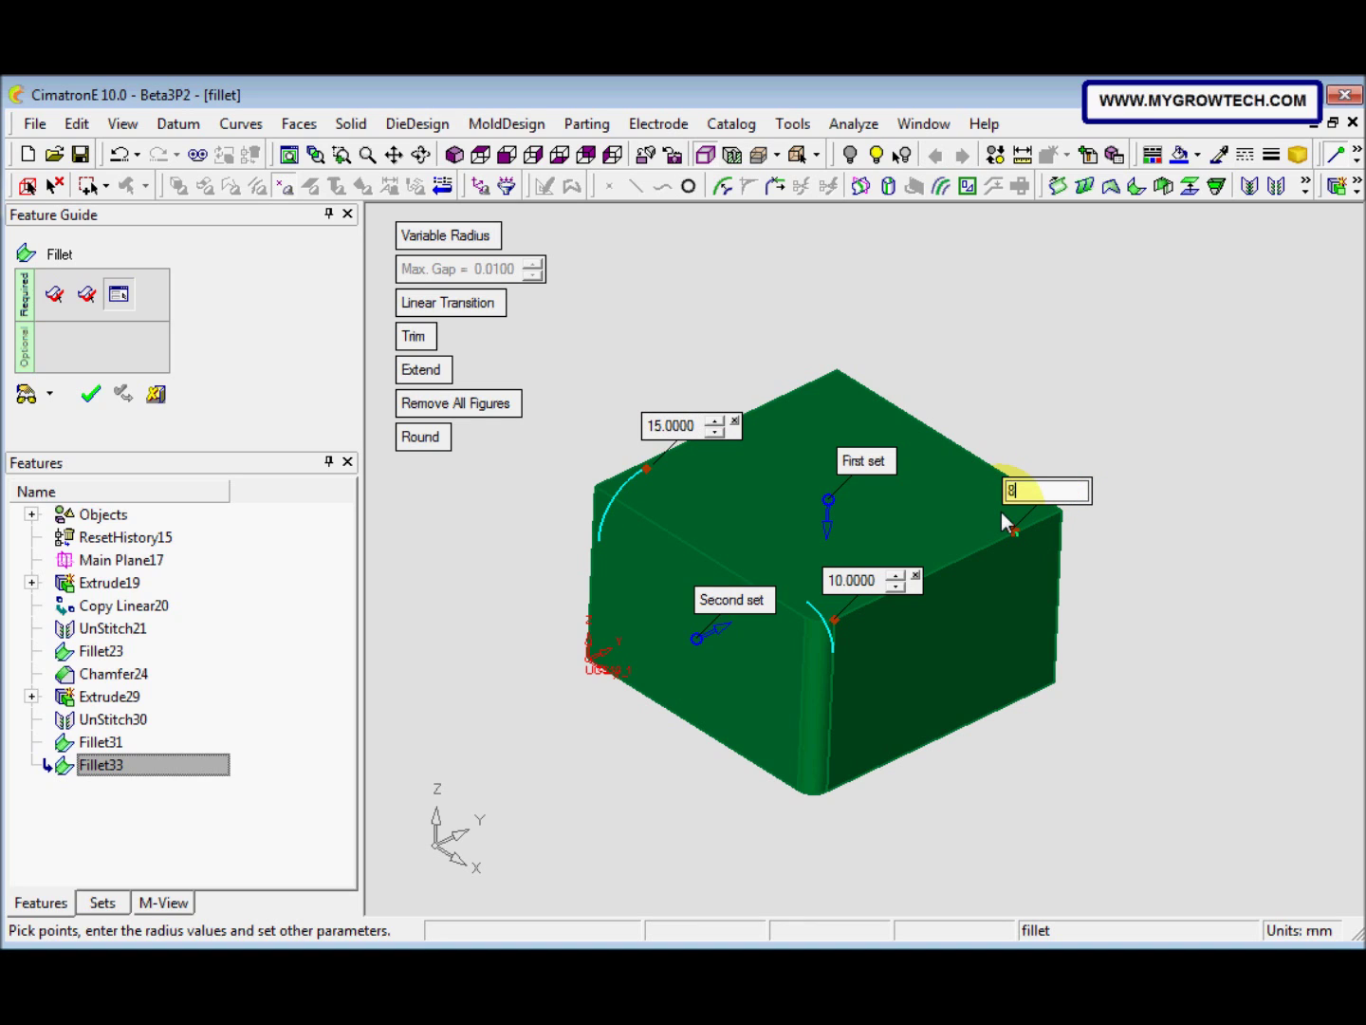
{"action": "key", "text": "Return"}
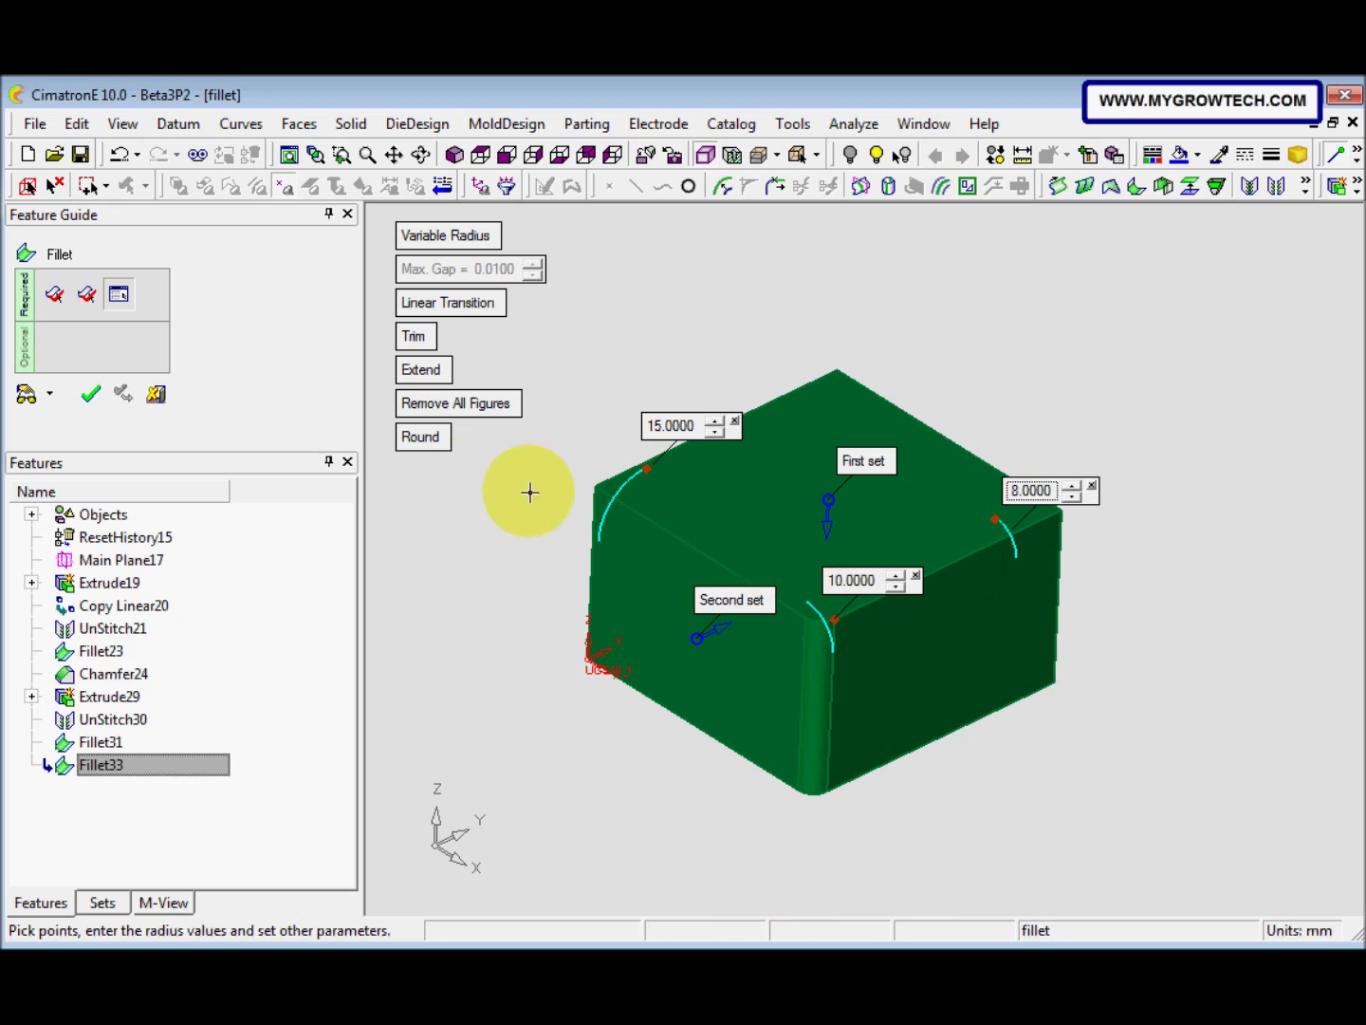
Step: Preview the variable-radius fillet with round corners and inspect it from two sides
{"action": "left_click", "coordinate": [440, 443]}
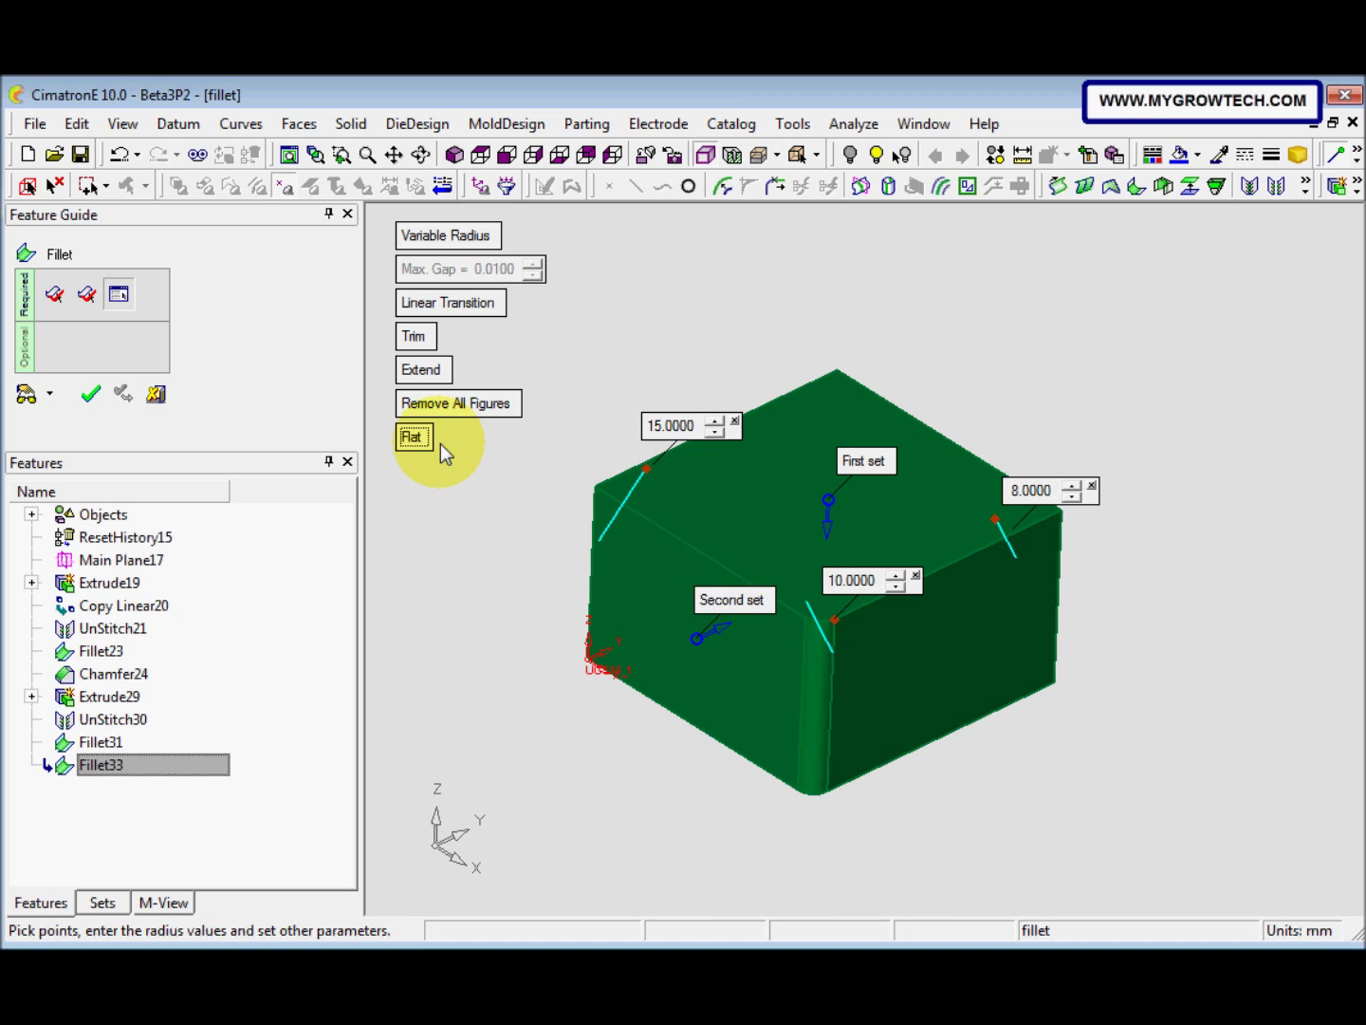
{"action": "left_click", "coordinate": [418, 439]}
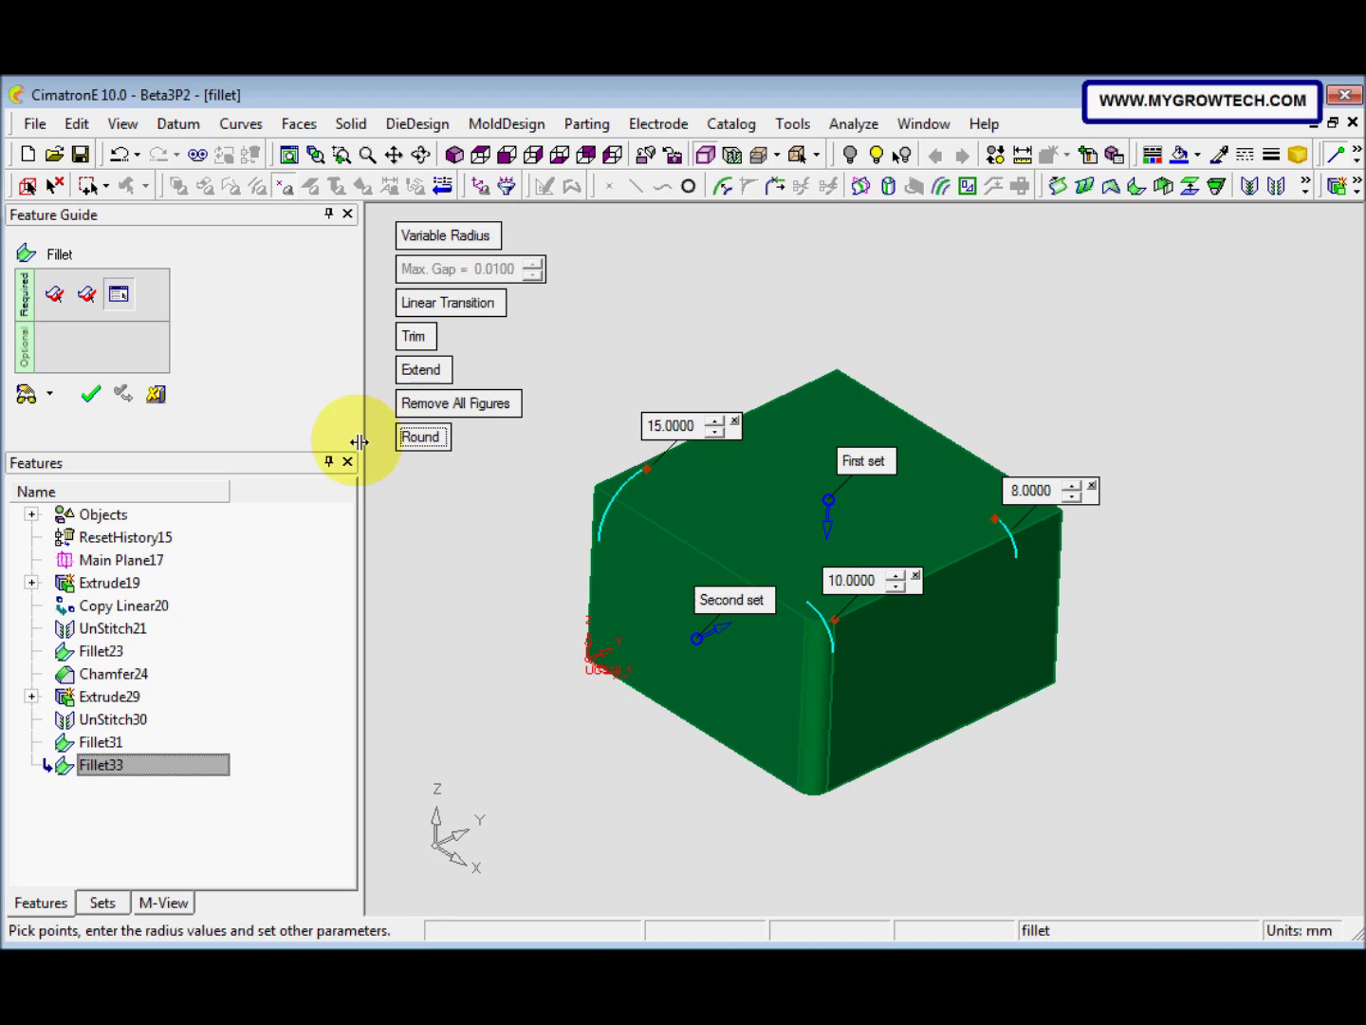
{"action": "left_click", "coordinate": [26, 398]}
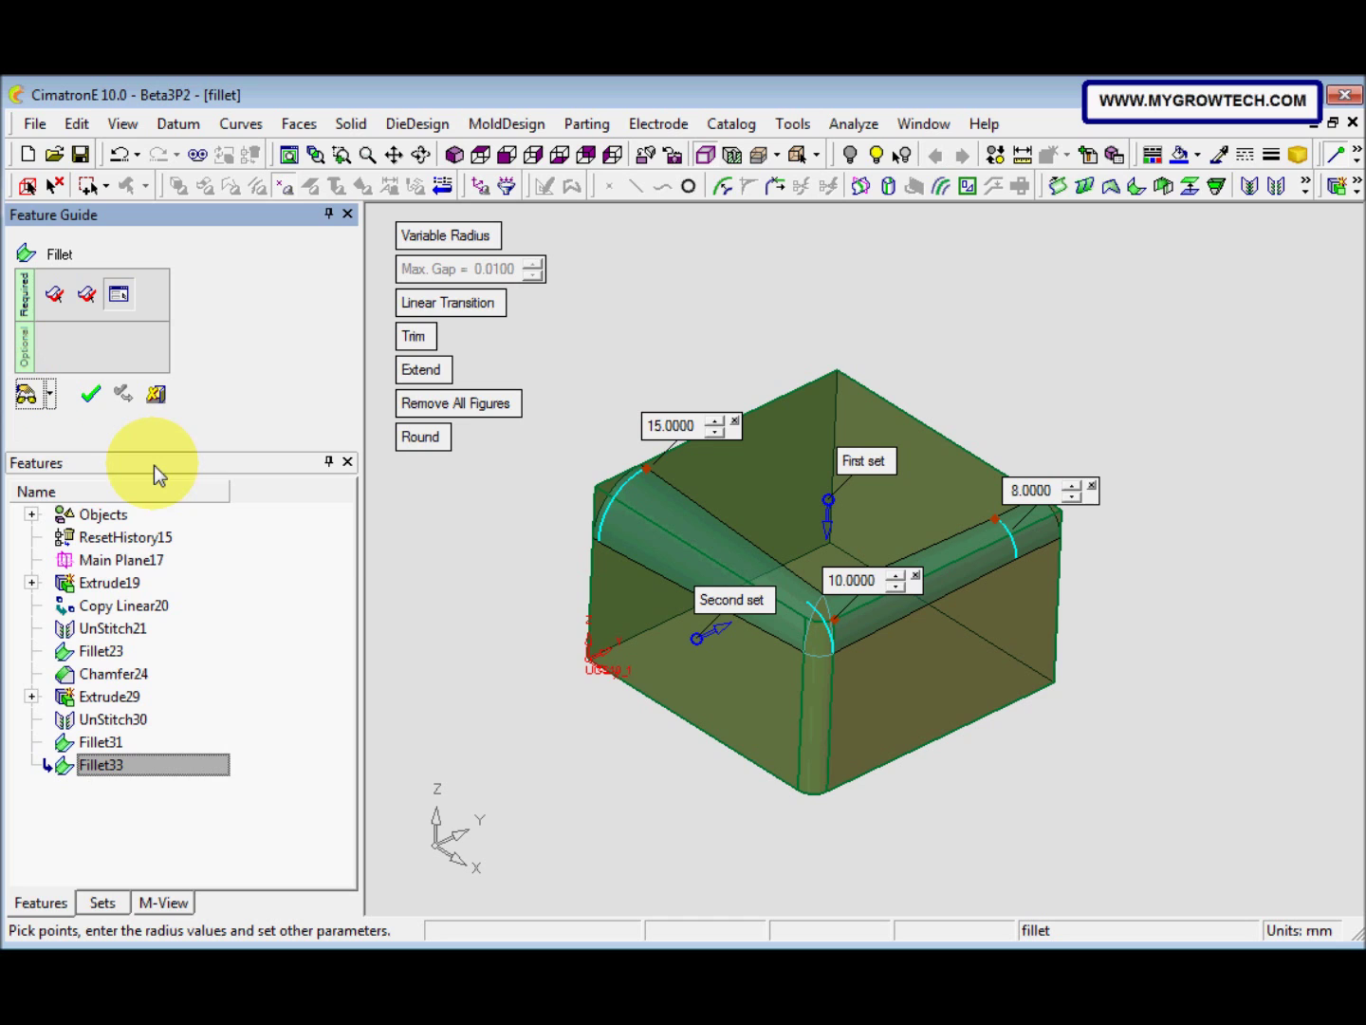
{"action": "middle_click_drag", "start_coordinate": [585, 698], "coordinate": [724, 750]}
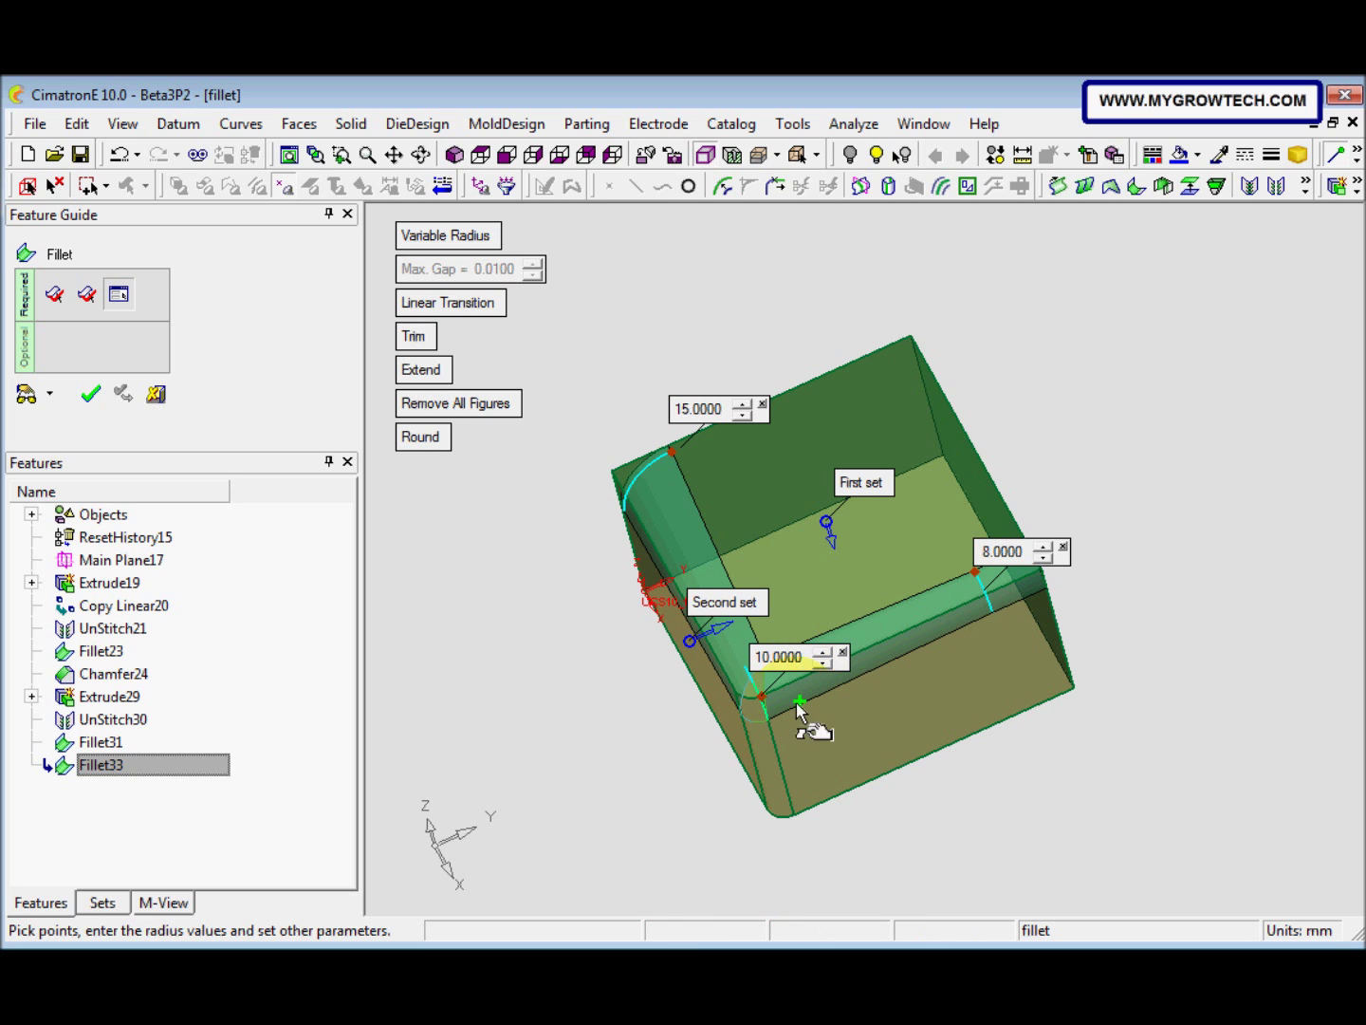
{"action": "middle_click_drag", "start_coordinate": [800, 712], "coordinate": [815, 648]}
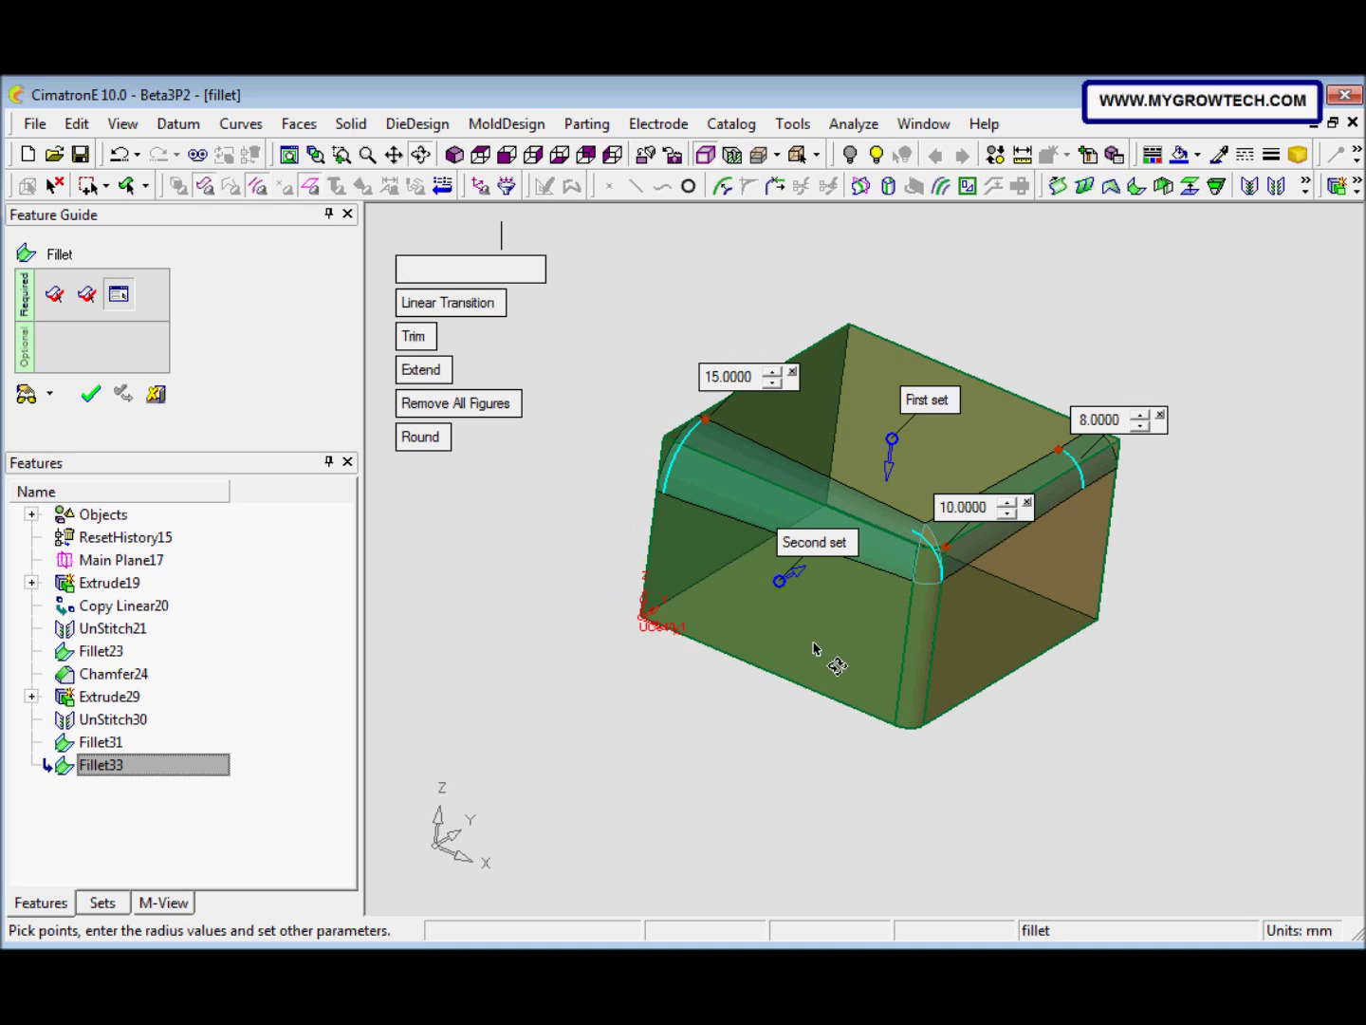
Step: Switch to flat corners, preview, and commit the variable-radius fillet
{"action": "left_click", "coordinate": [421, 437]}
{"action": "left_click", "coordinate": [27, 394]}
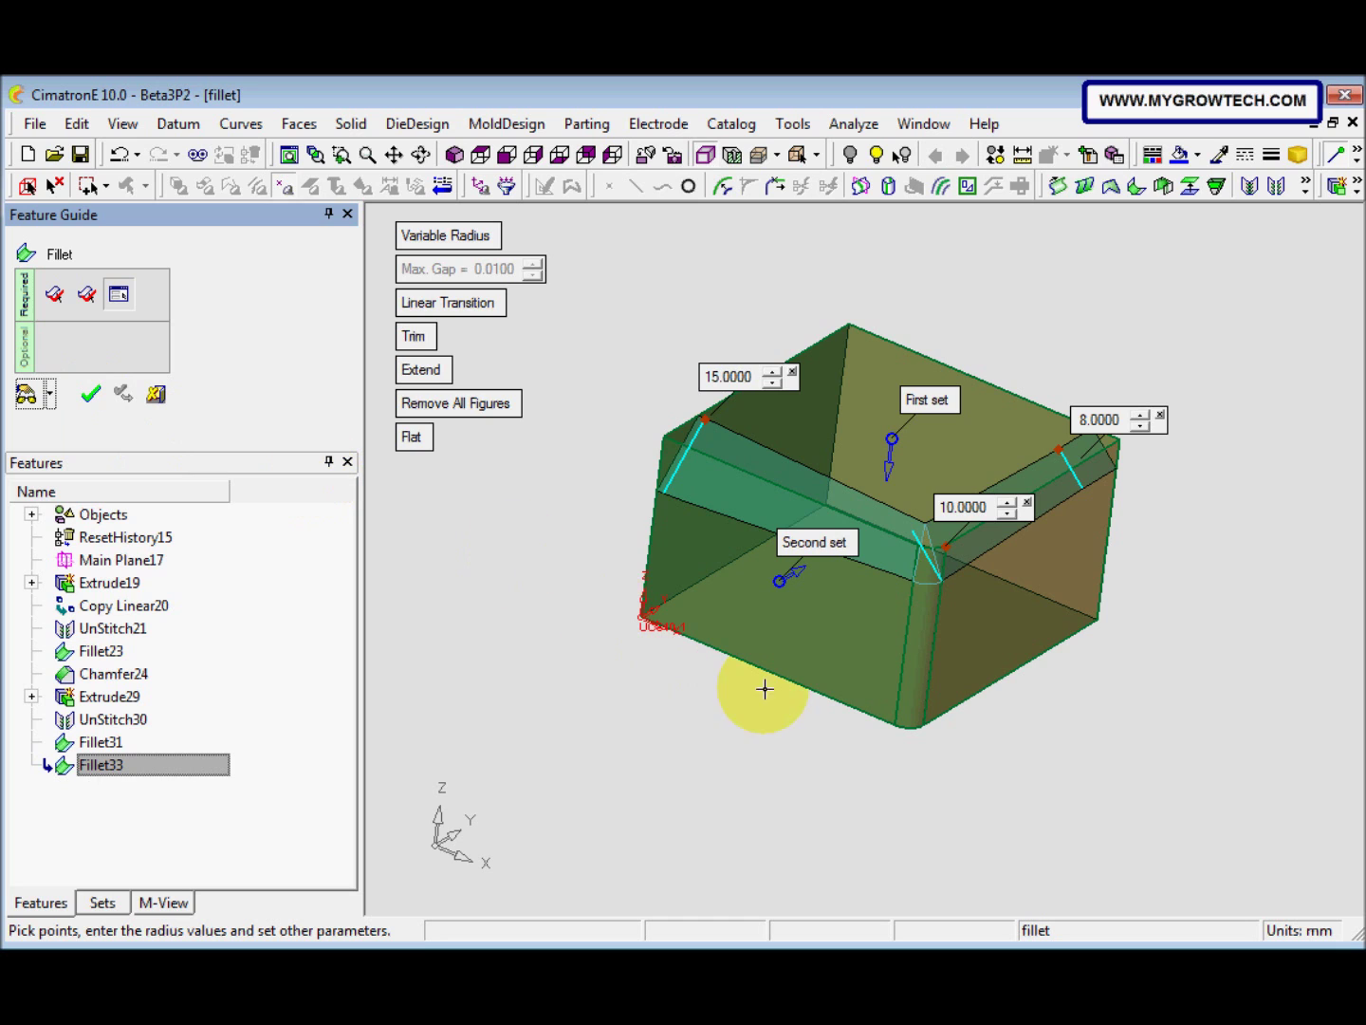
{"action": "mouse_move", "coordinate": [765, 687]}
{"action": "middle_mouse_down"}
{"action": "mouse_move", "coordinate": [776, 693]}
{"action": "mouse_move", "coordinate": [707, 669]}
{"action": "mouse_move", "coordinate": [782, 621]}
{"action": "mouse_move", "coordinate": [768, 703]}
{"action": "mouse_move", "coordinate": [681, 677]}
{"action": "mouse_move", "coordinate": [701, 702]}
{"action": "mouse_move", "coordinate": [796, 637]}
{"action": "mouse_move", "coordinate": [778, 688]}
{"action": "mouse_move", "coordinate": [823, 685]}
{"action": "mouse_move", "coordinate": [740, 679]}
{"action": "middle_mouse_up"}
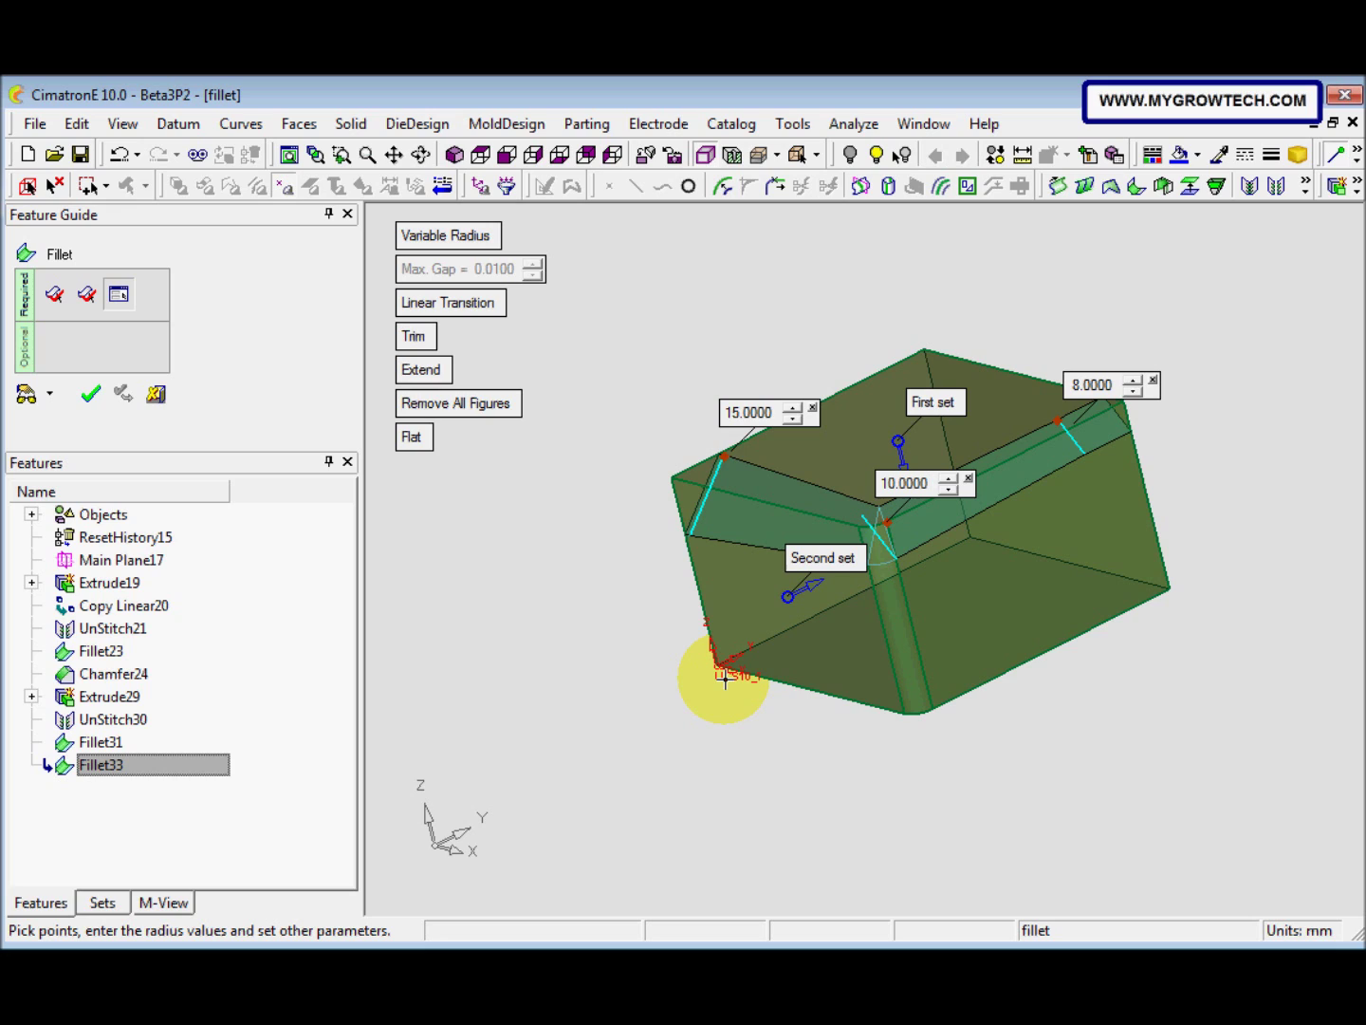
{"action": "left_click", "coordinate": [91, 398]}
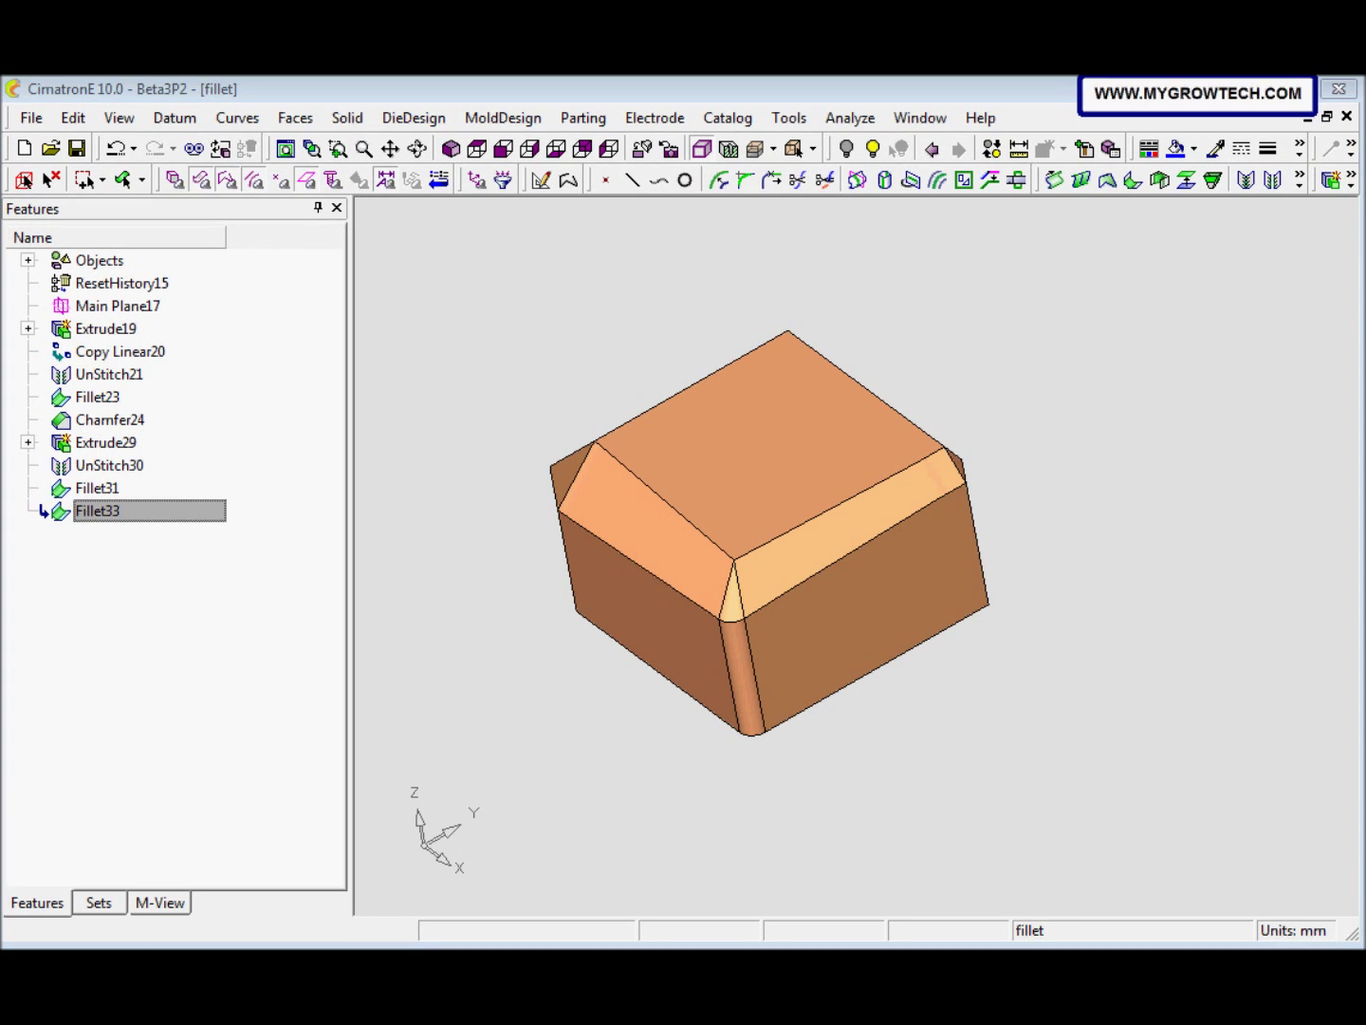
Step: From the Solid set, select only the large filleted block and hide it
{"action": "left_click", "coordinate": [98, 903]}
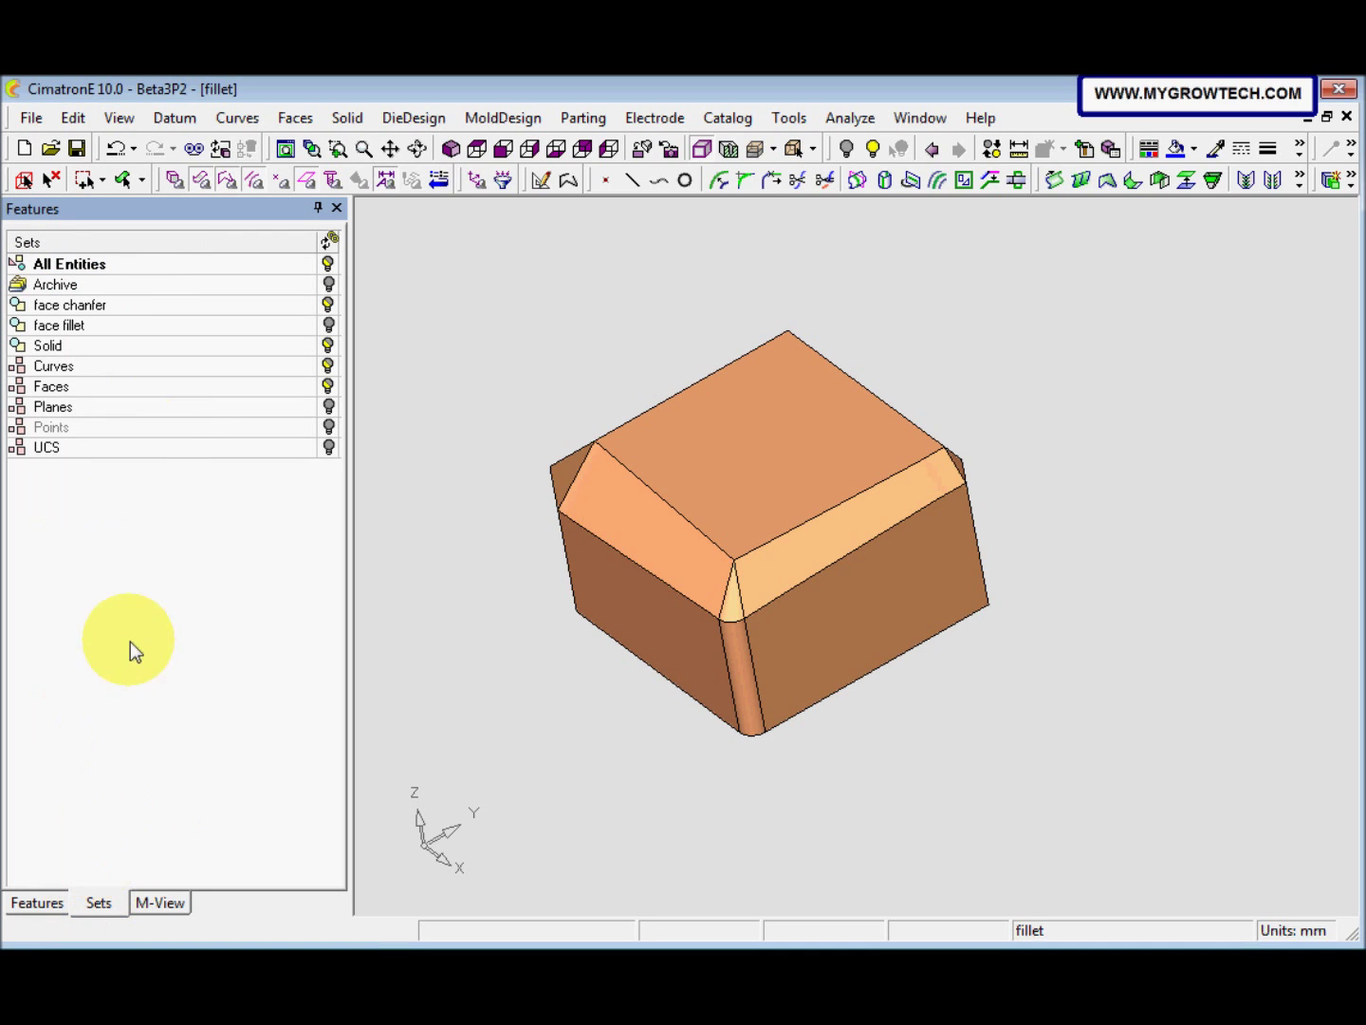
{"action": "left_click", "coordinate": [328, 345]}
{"action": "middle_click_drag", "start_coordinate": [537, 589], "coordinate": [658, 426]}
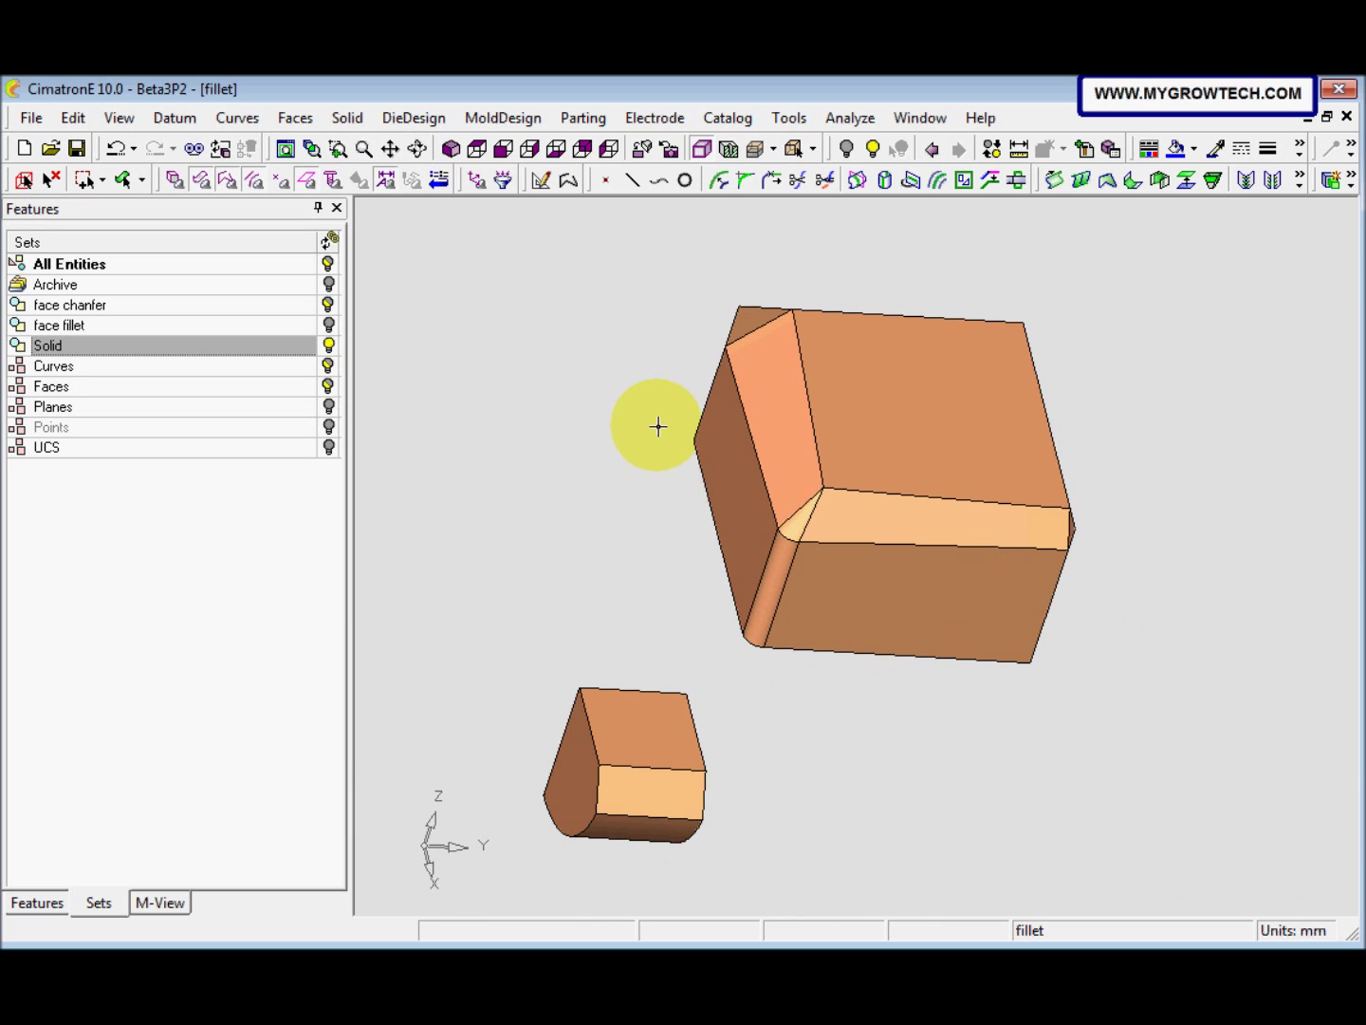
{"action": "left_click_drag", "start_coordinate": [722, 306], "coordinate": [1025, 676]}
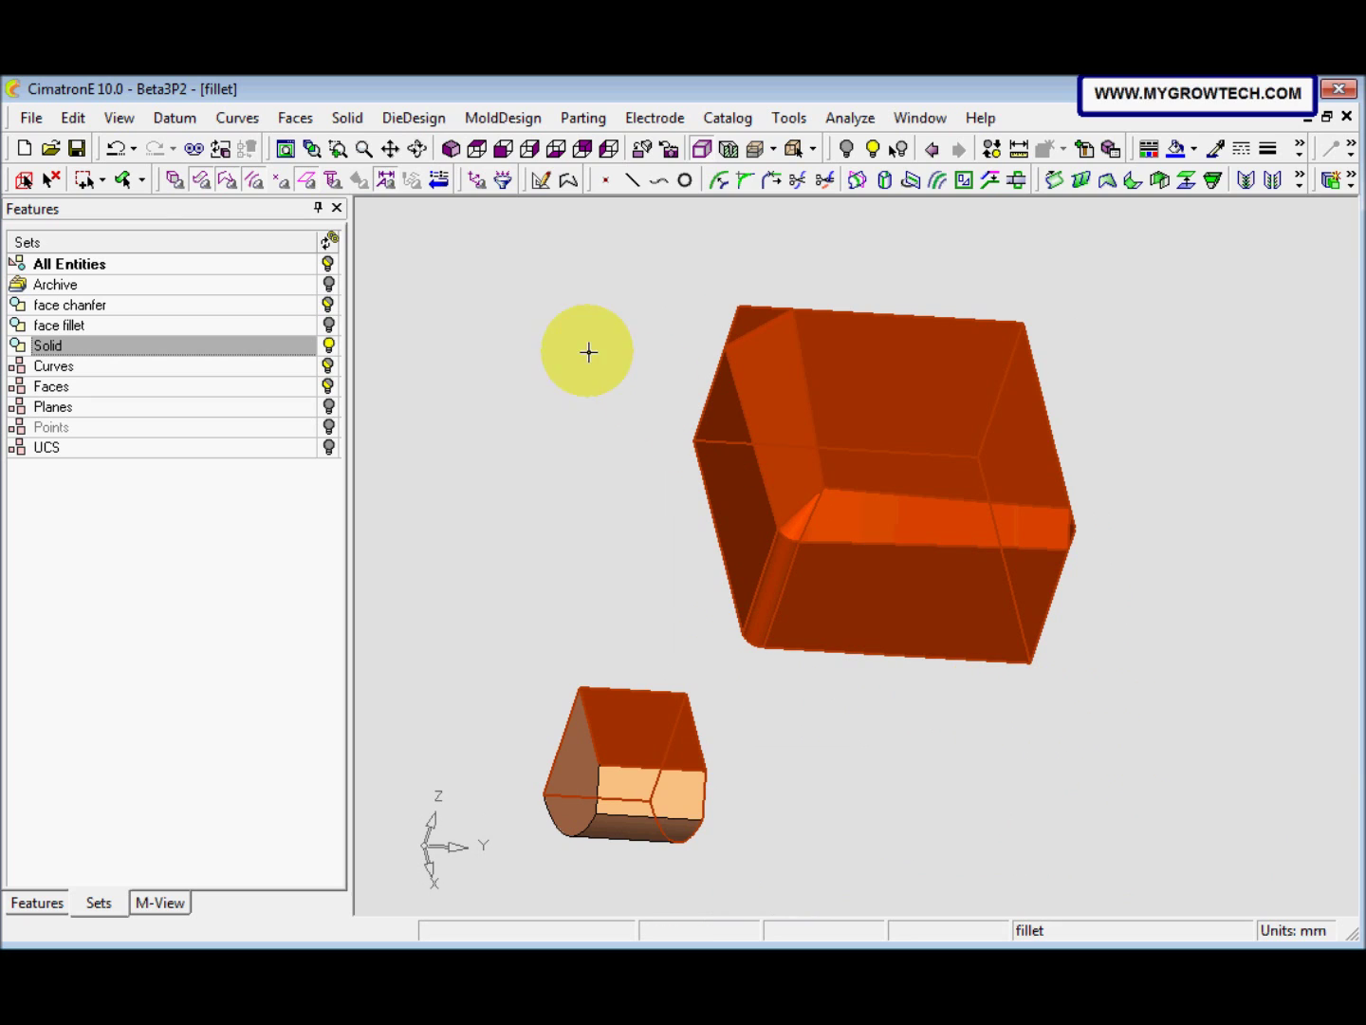
{"action": "left_click", "coordinate": [51, 178]}
{"action": "left_click_drag", "start_coordinate": [675, 294], "coordinate": [1052, 662]}
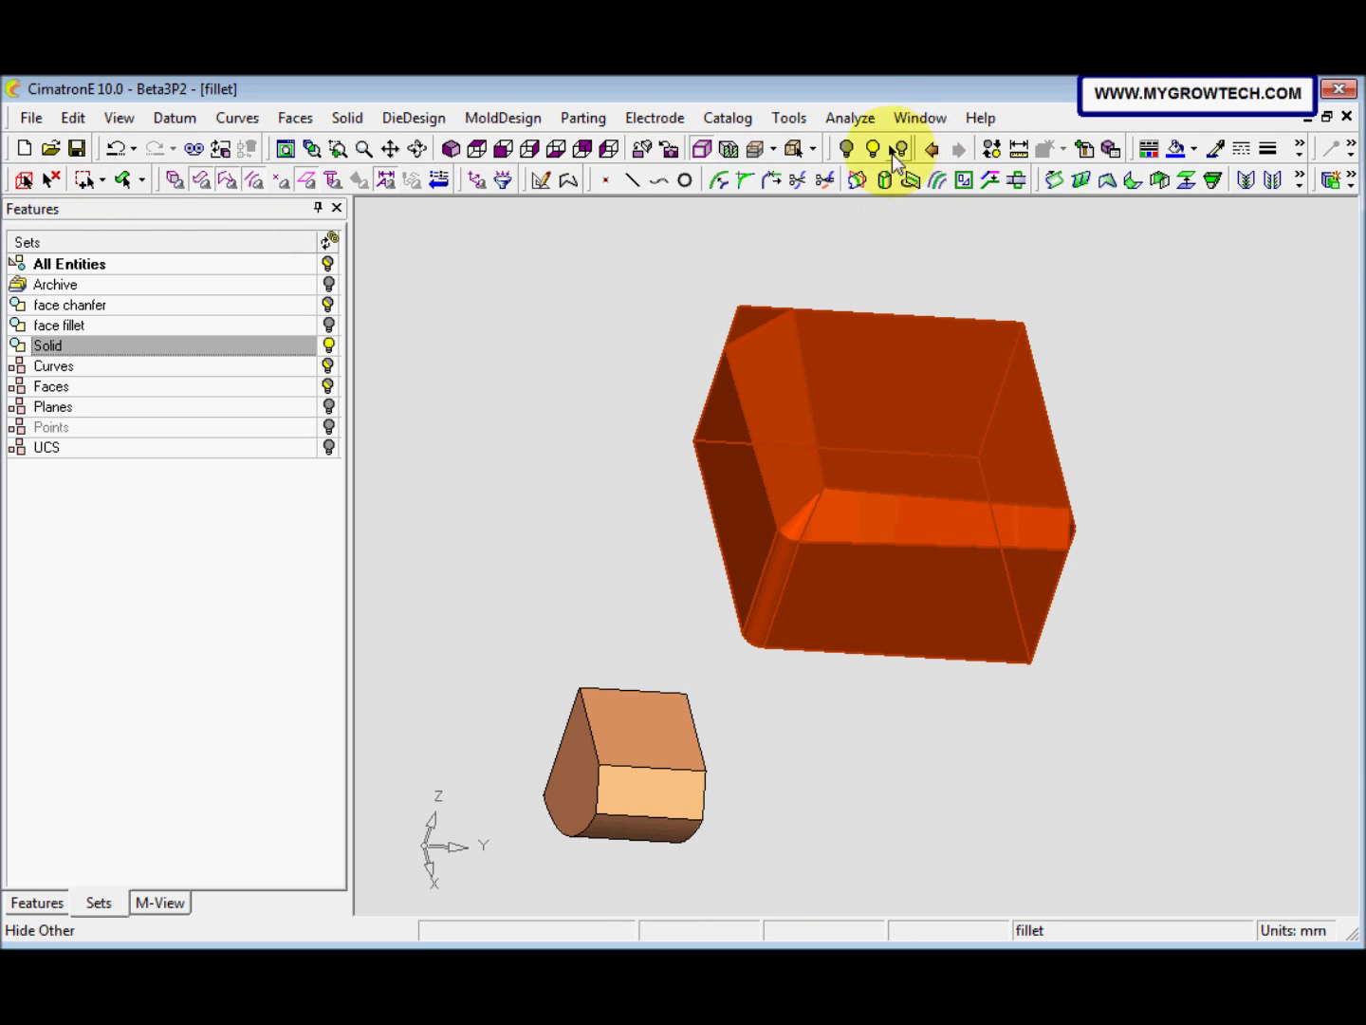
{"action": "left_click", "coordinate": [848, 150]}
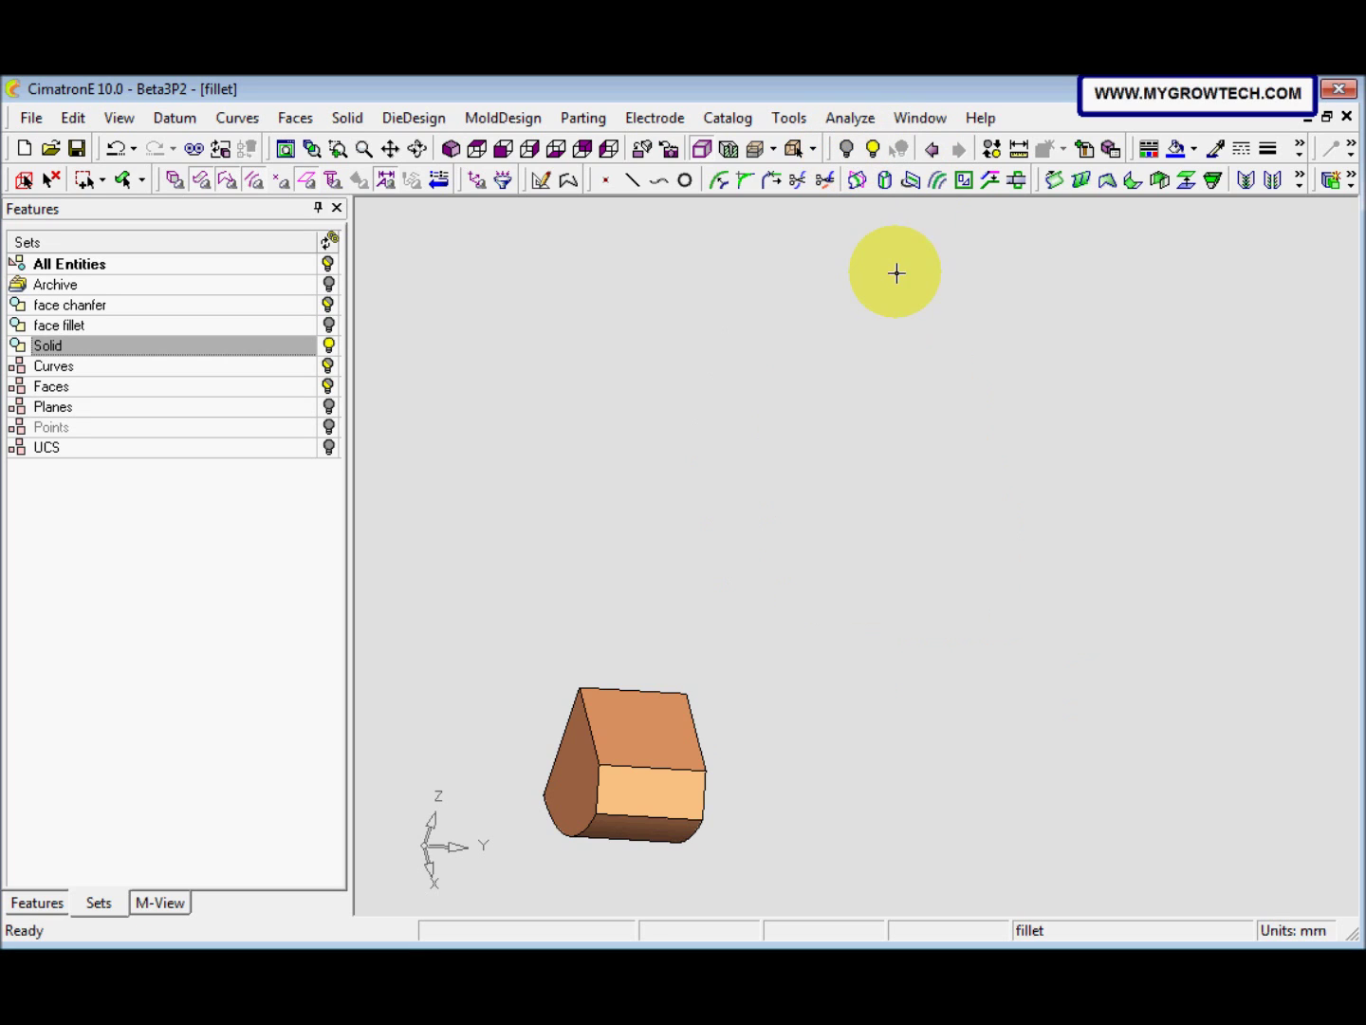
Step: Zoom in on the remaining small solid and show the Archive set's edges
{"action": "middle_click_drag", "start_coordinate": [896, 271], "coordinate": [937, 516]}
{"action": "scroll", "coordinate": [894, 589], "scroll_direction": "up", "scroll_amount": 3}
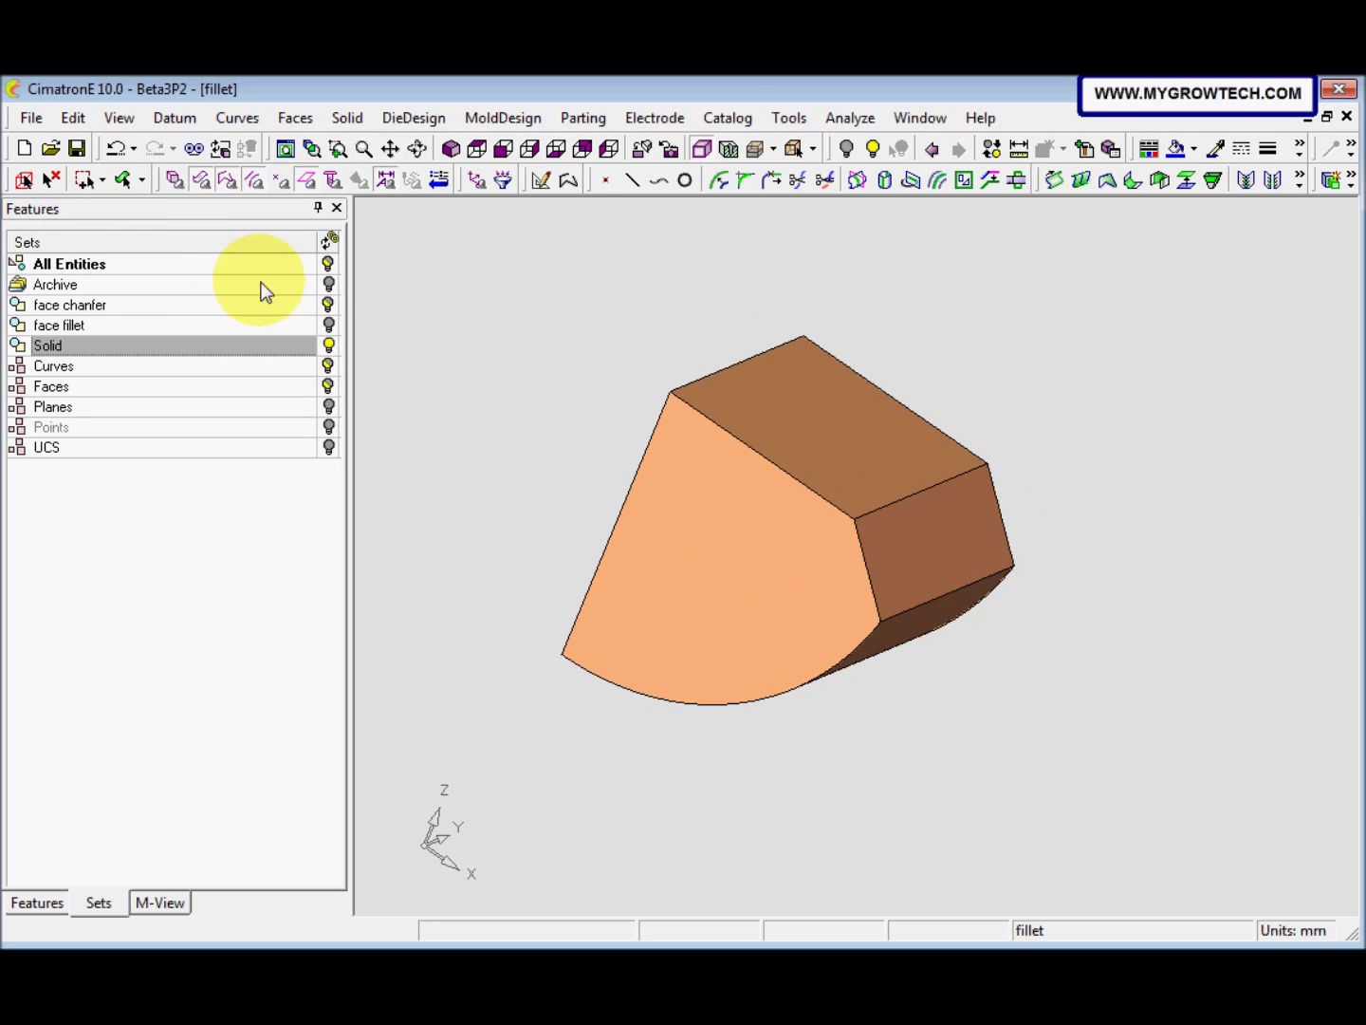
{"action": "left_click", "coordinate": [319, 284]}
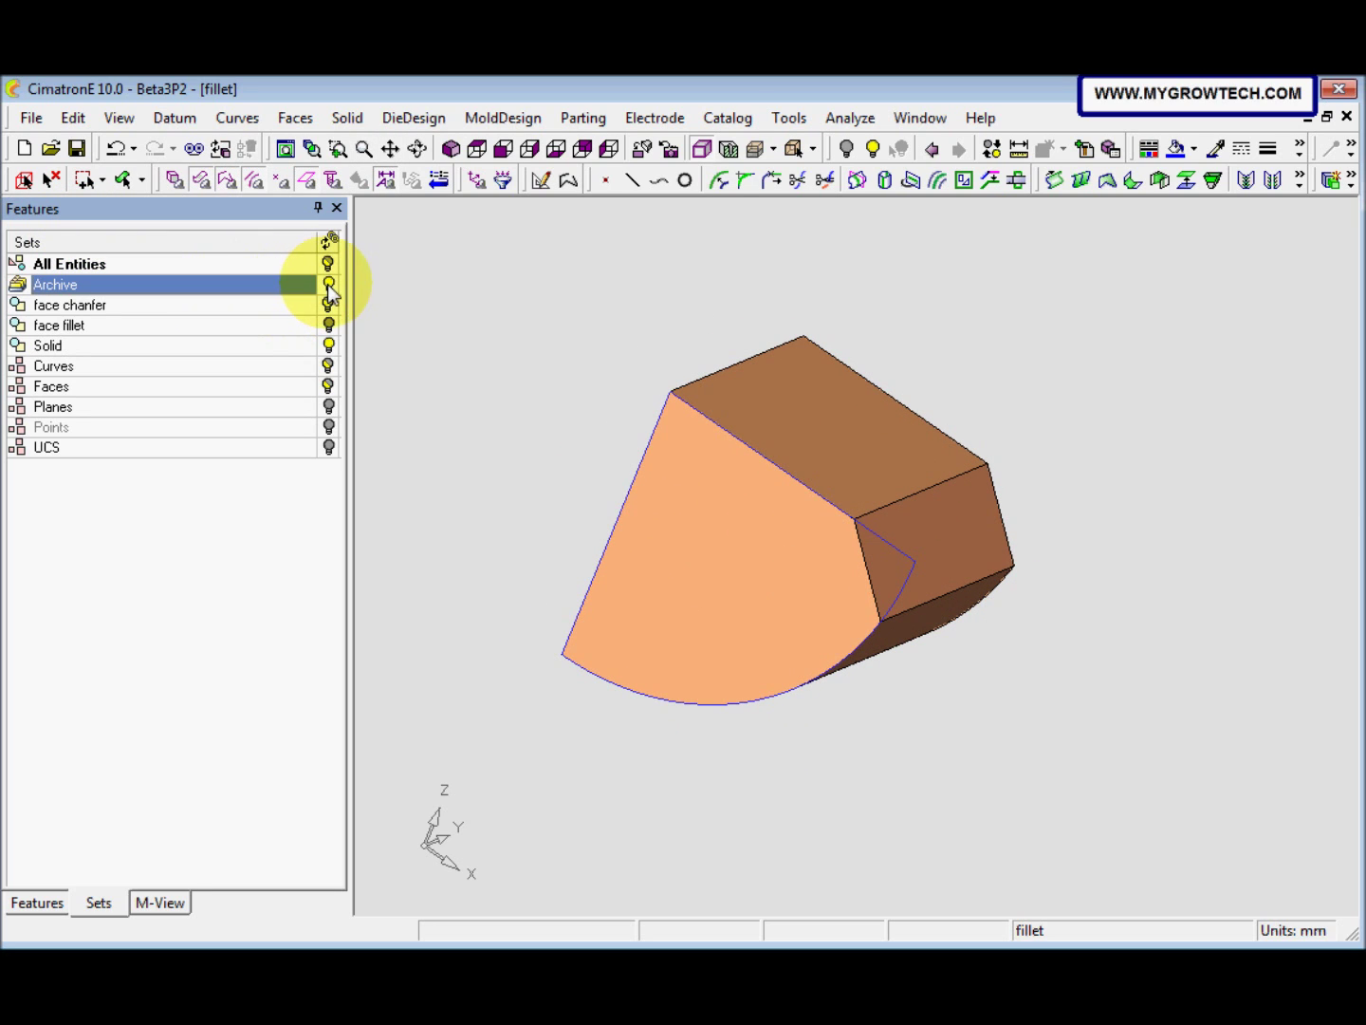
{"action": "left_click", "coordinate": [1019, 149]}
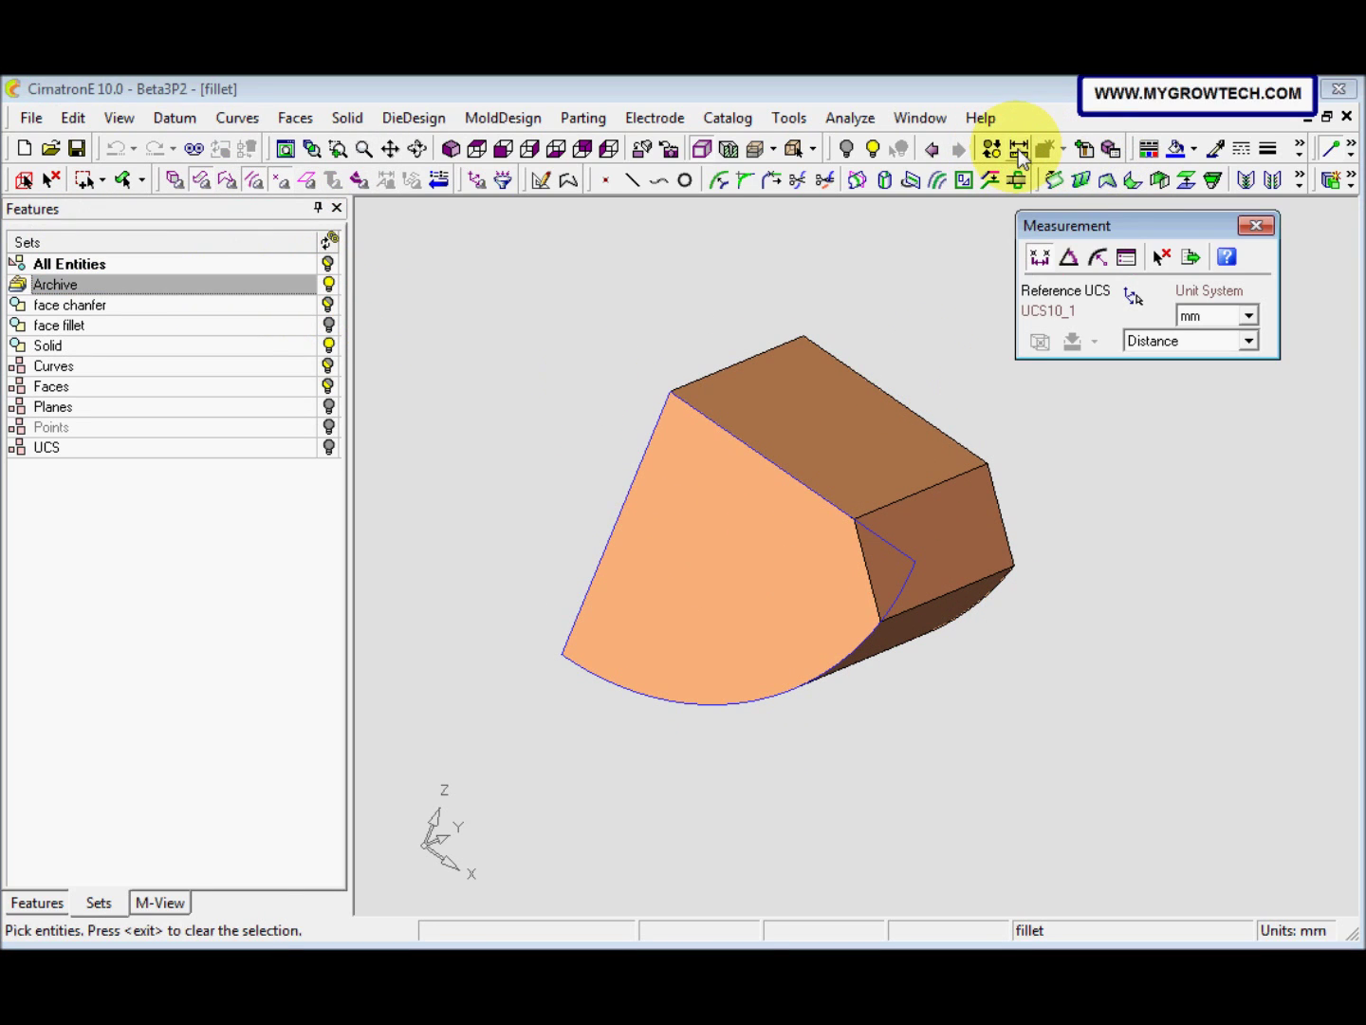
{"action": "left_click", "coordinate": [1333, 148]}
{"action": "left_click", "coordinate": [854, 519]}
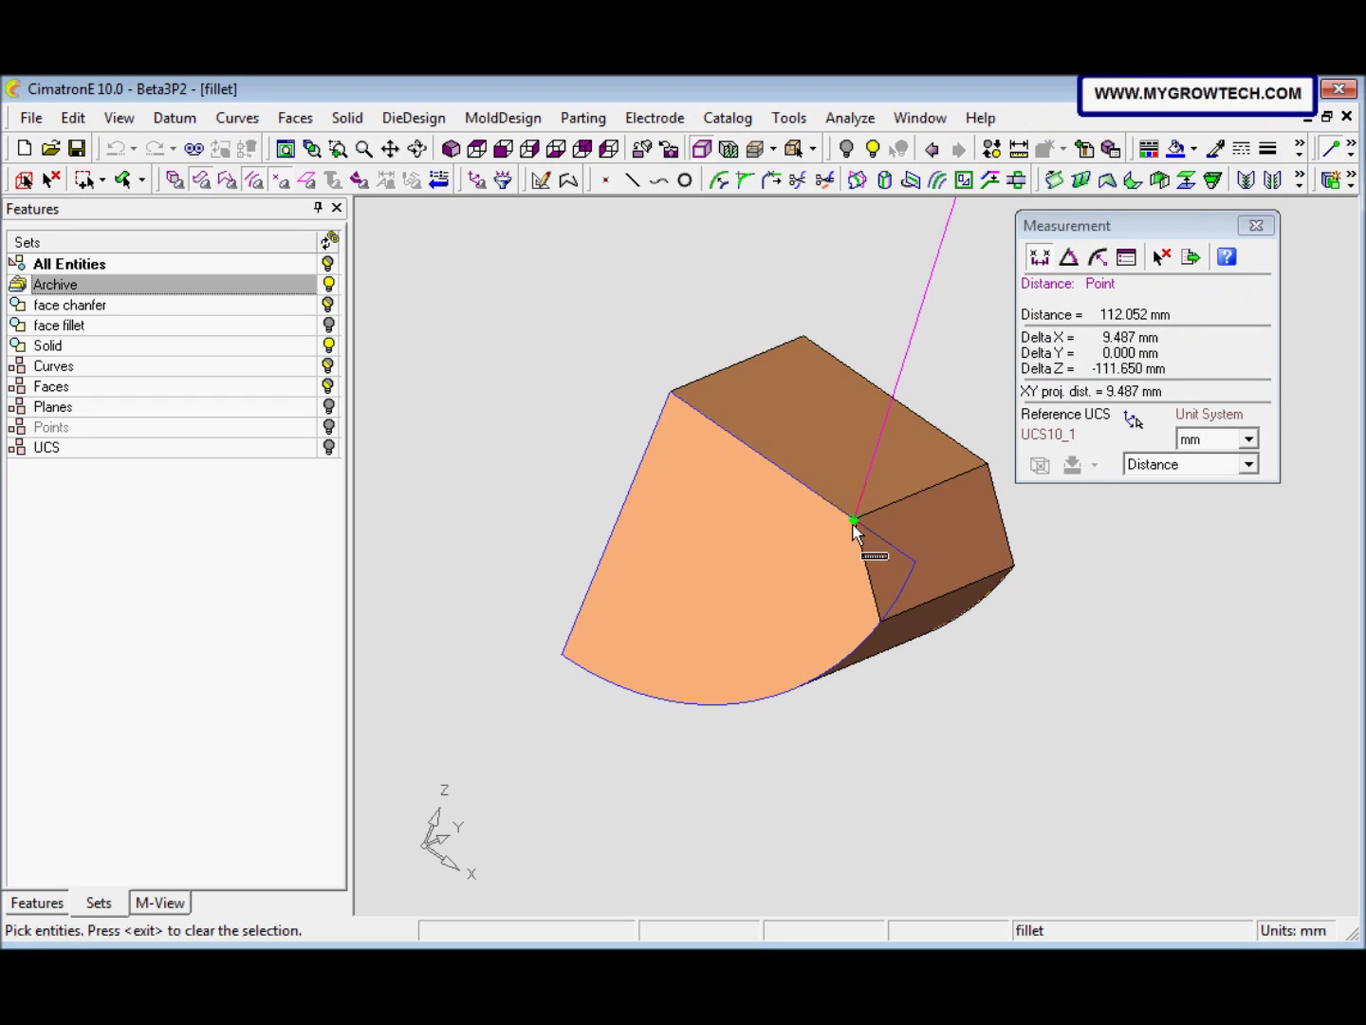
{"action": "left_click", "coordinate": [911, 561]}
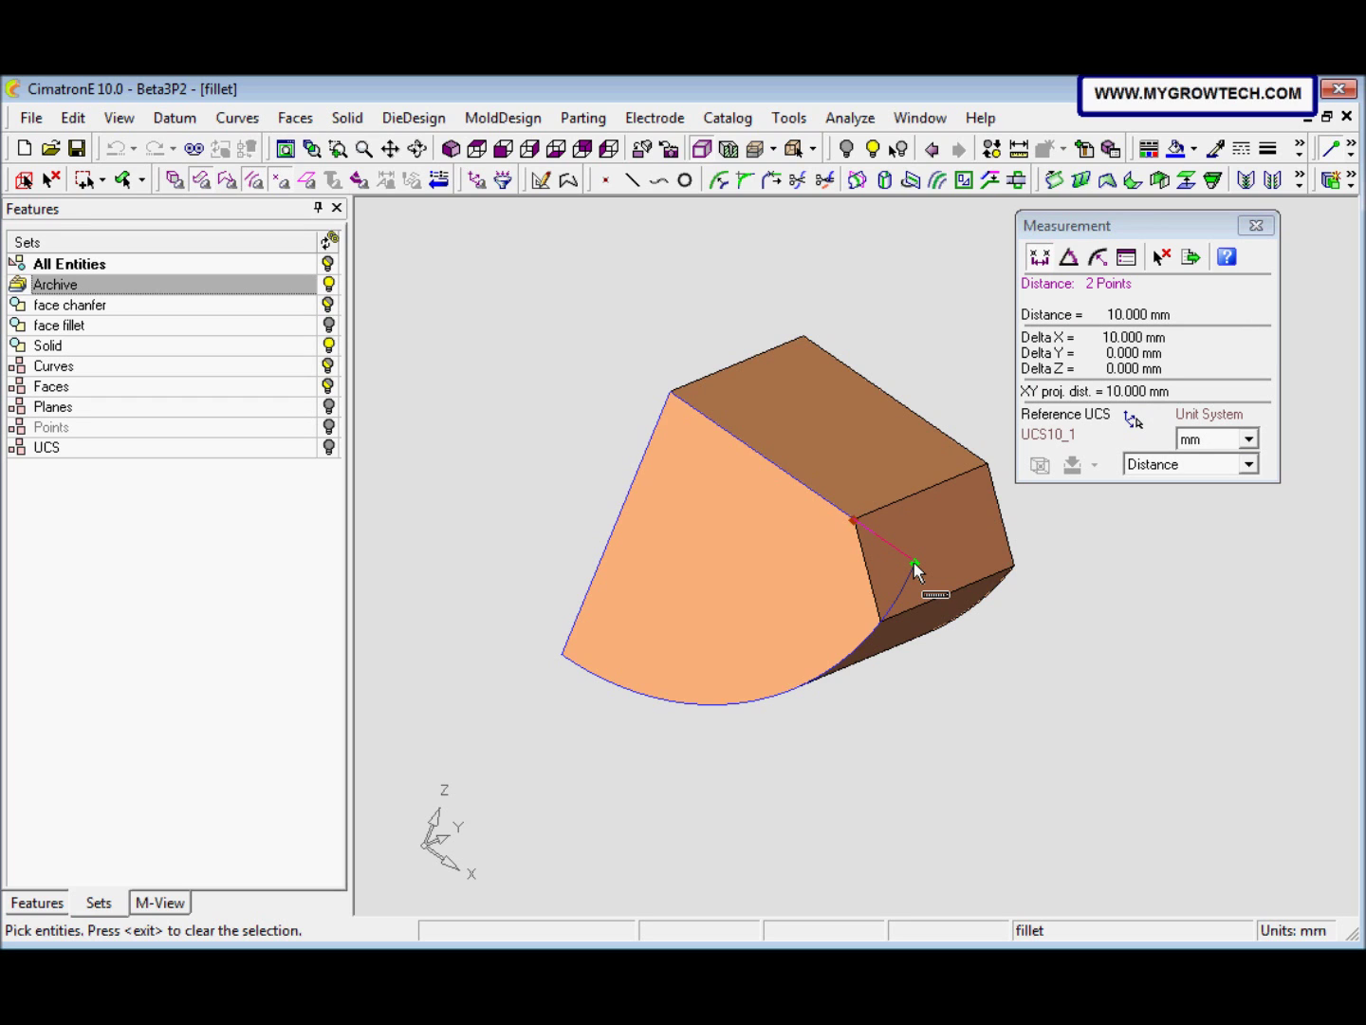
{"action": "left_click", "coordinate": [910, 561]}
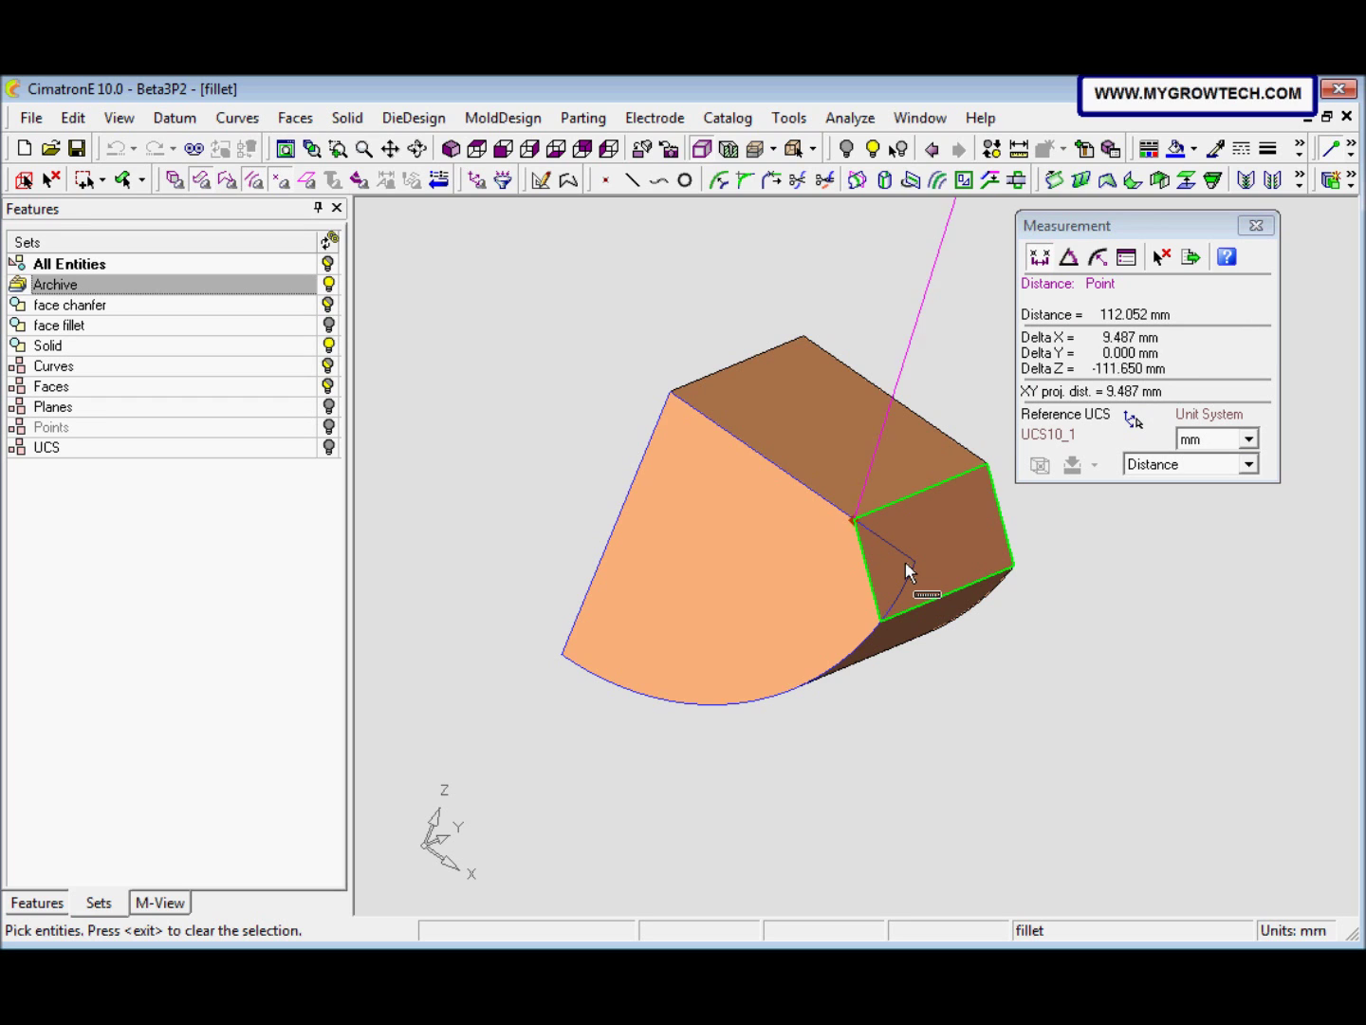
{"action": "left_click", "coordinate": [1256, 225]}
{"action": "mouse_move", "coordinate": [672, 551]}
{"action": "middle_mouse_down"}
{"action": "mouse_move", "coordinate": [649, 578]}
{"action": "mouse_move", "coordinate": [660, 559]}
{"action": "middle_mouse_up"}
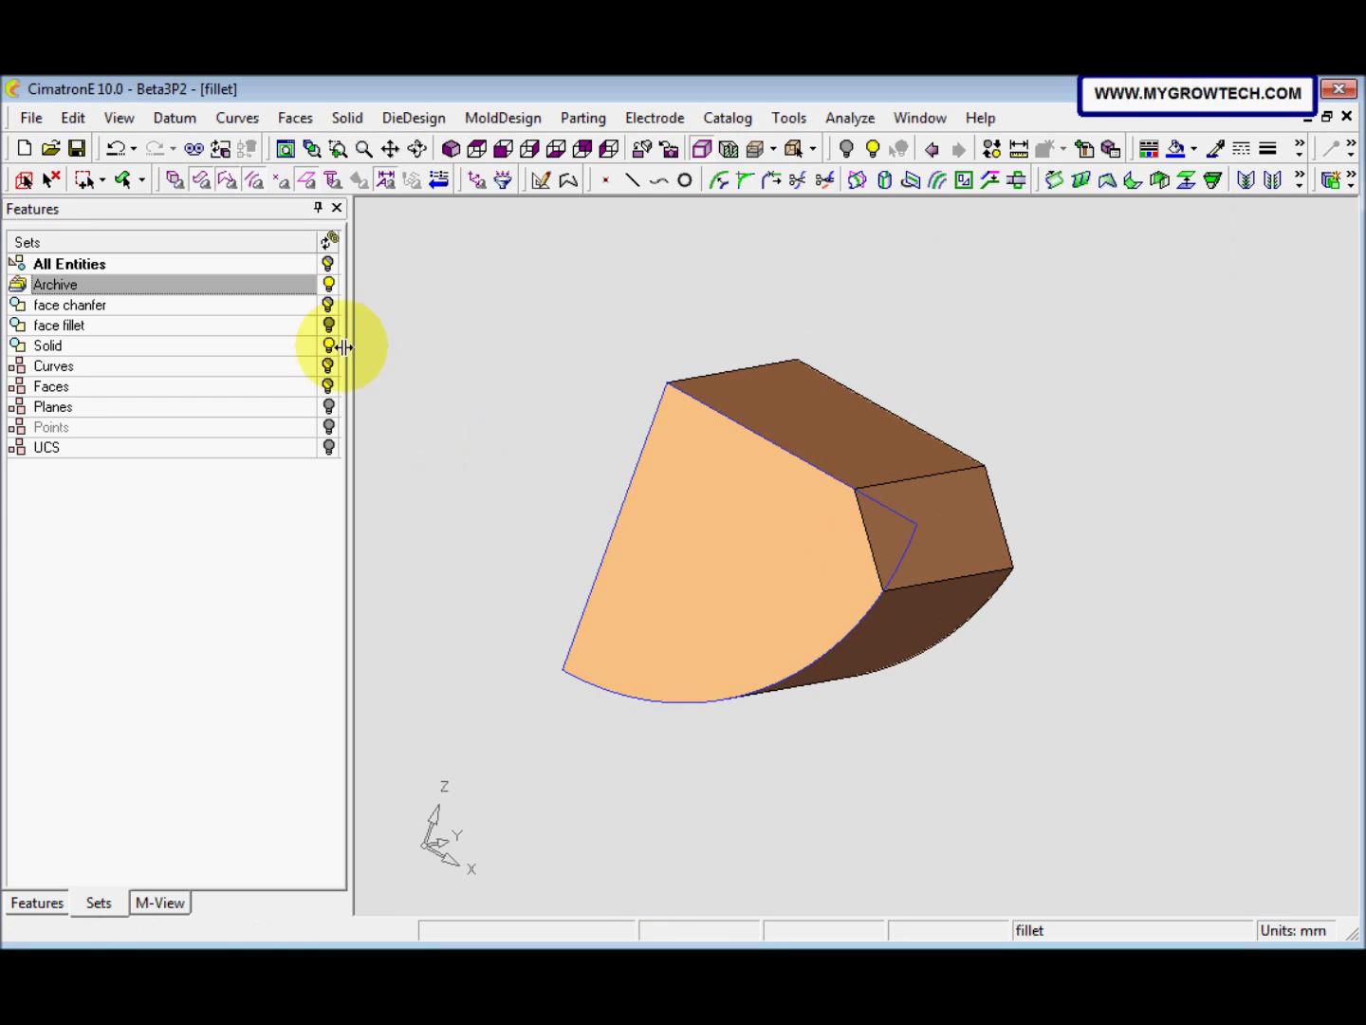
Step: Show the face chanfer set and orbit the small solid to inspect its chamfered faces
{"action": "left_click", "coordinate": [322, 303]}
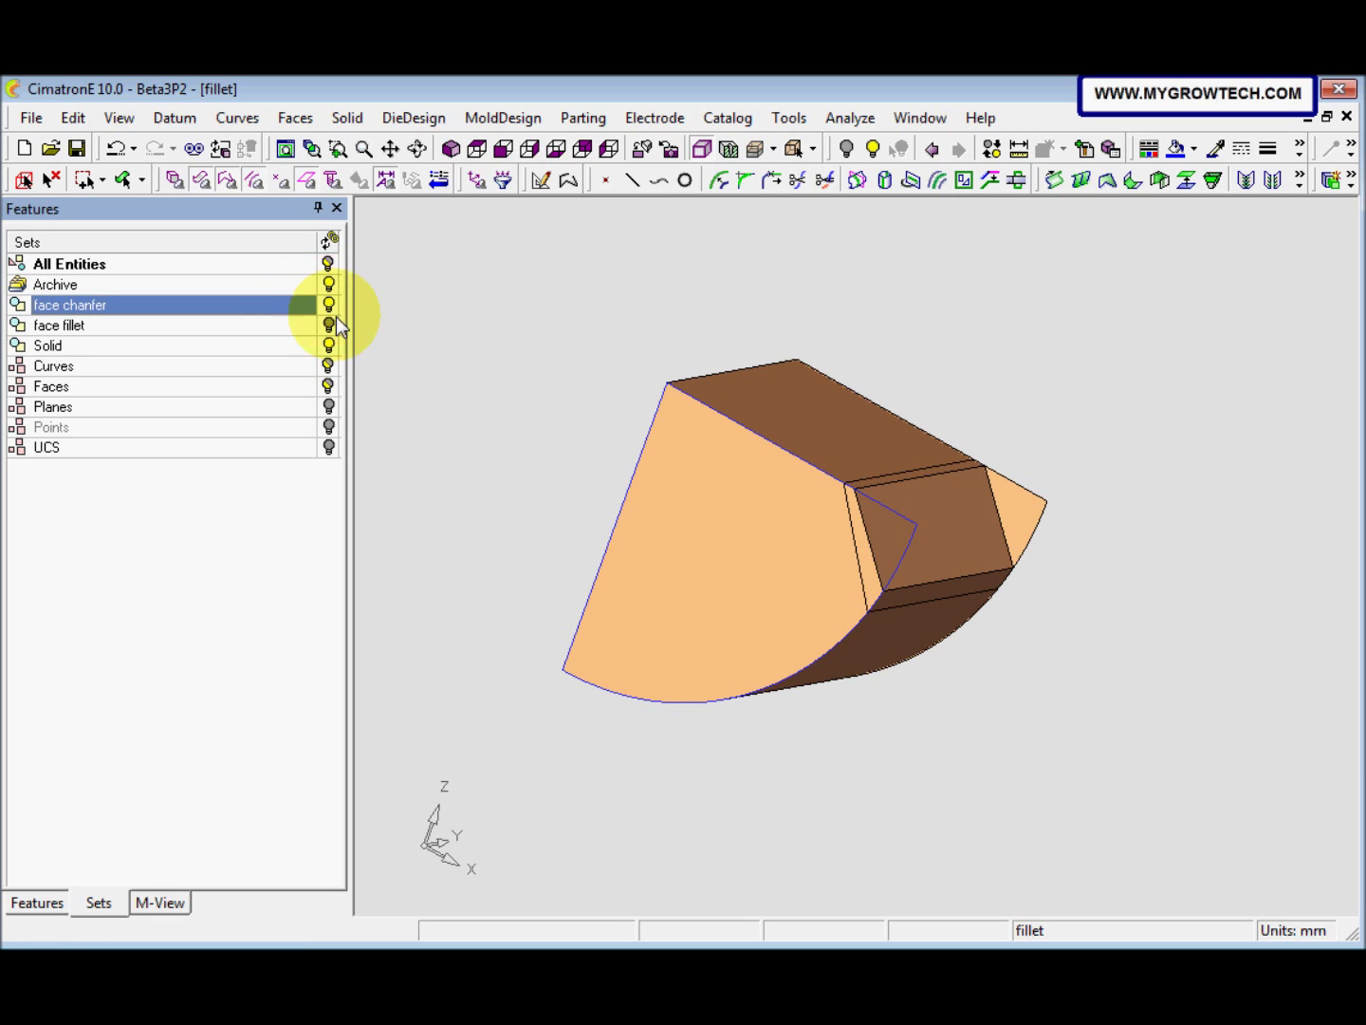
{"action": "middle_click_drag", "start_coordinate": [676, 533], "coordinate": [704, 560]}
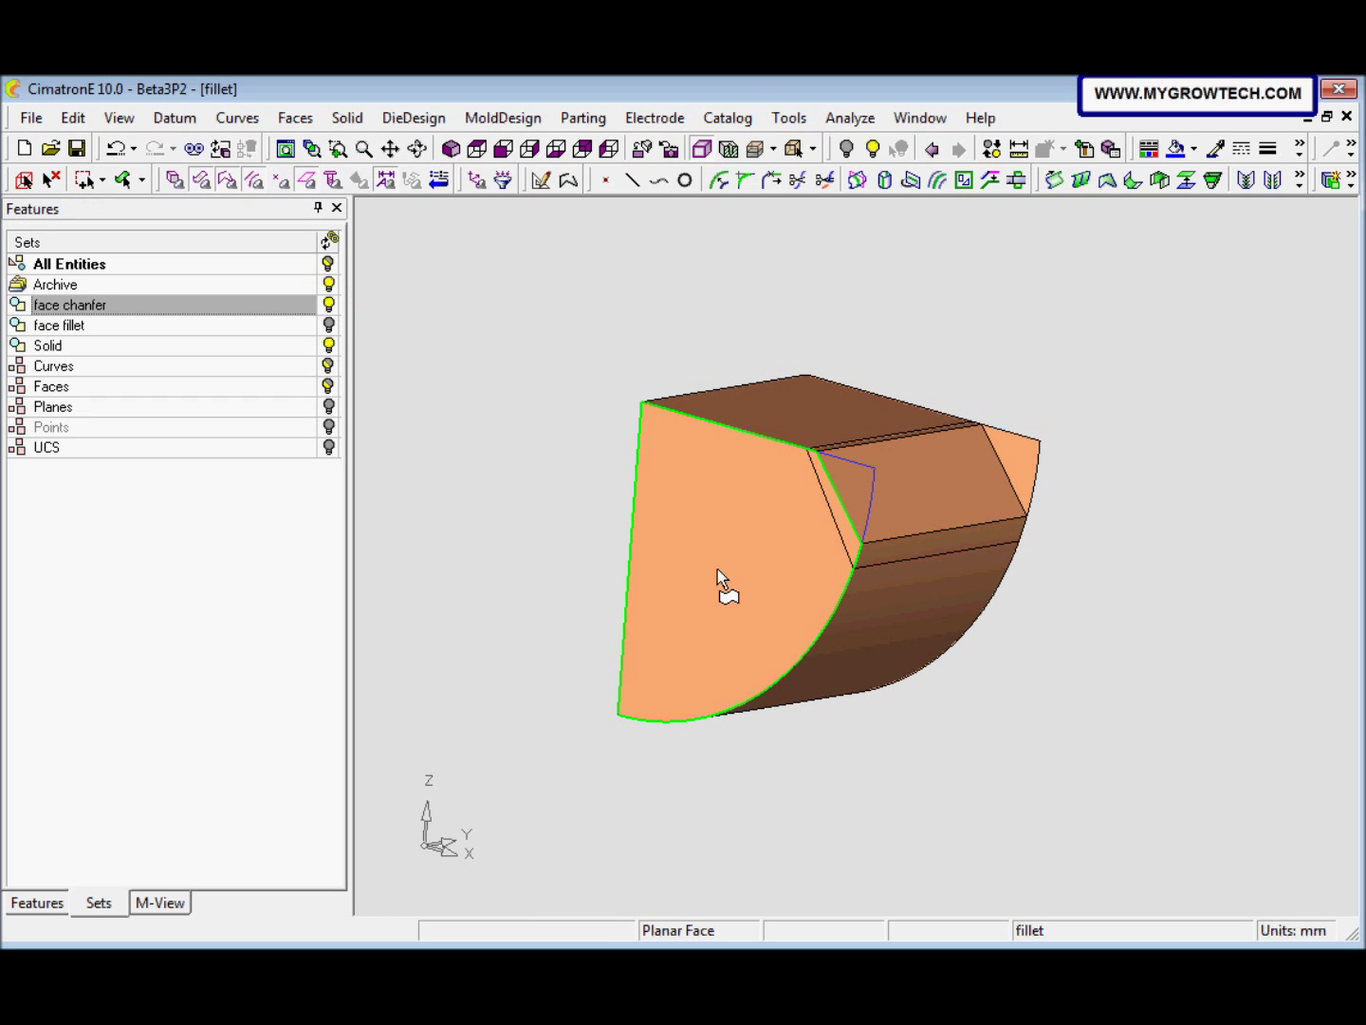
{"action": "mouse_move", "coordinate": [795, 675]}
{"action": "middle_mouse_down"}
{"action": "mouse_move", "coordinate": [783, 700]}
{"action": "mouse_move", "coordinate": [781, 679]}
{"action": "middle_mouse_up"}
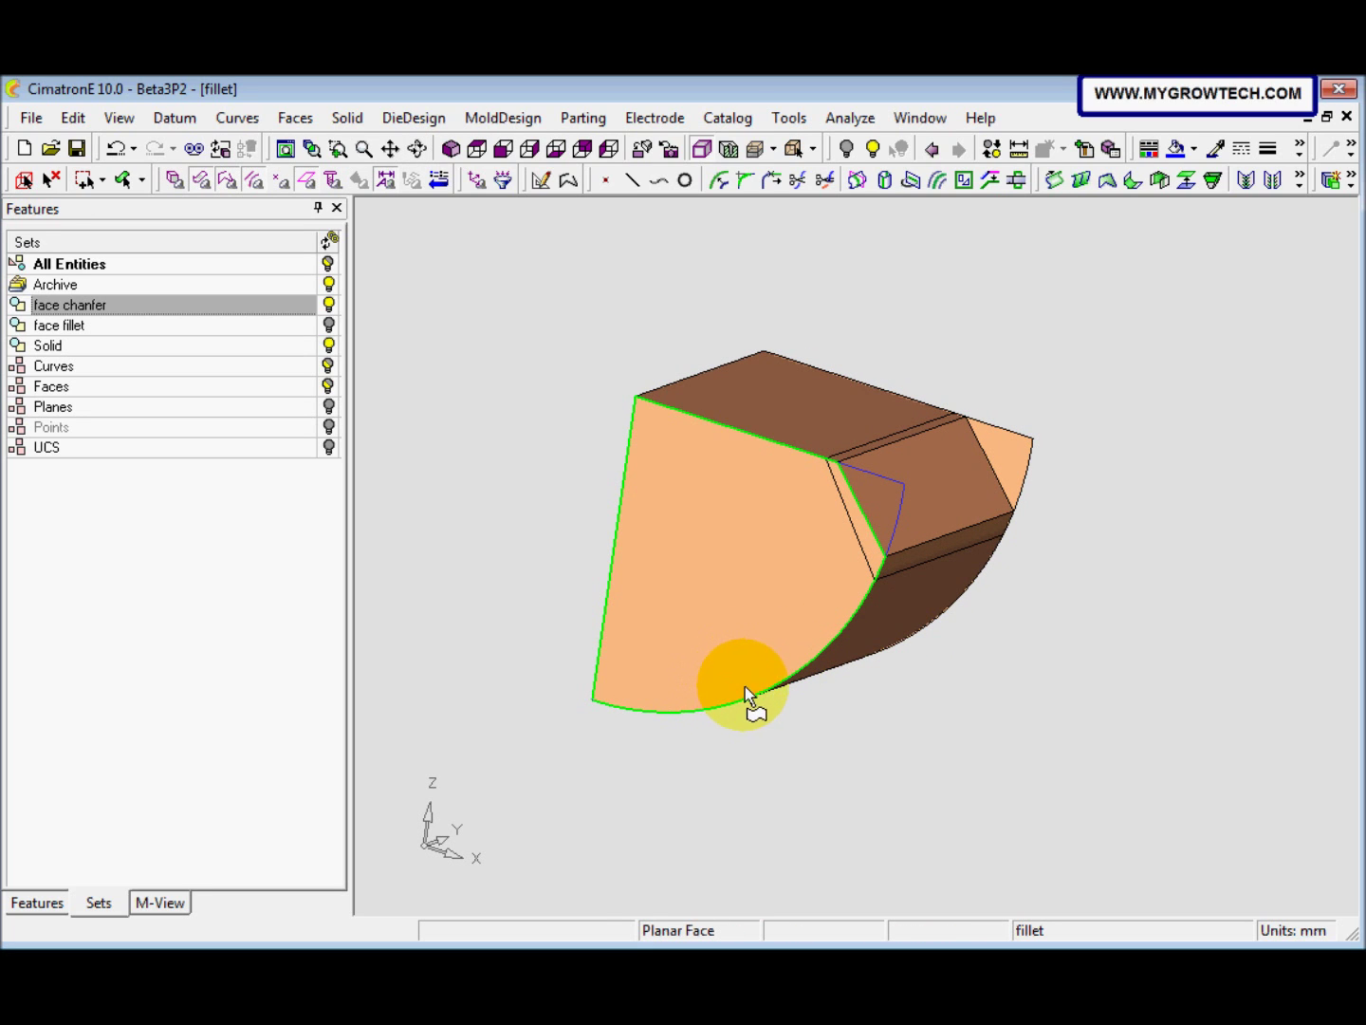
{"action": "middle_click_drag", "start_coordinate": [765, 712], "coordinate": [442, 449]}
Step: Toggle the face fillet and face chanfer sets, comparing them from top-down and side views
{"action": "left_click", "coordinate": [329, 325]}
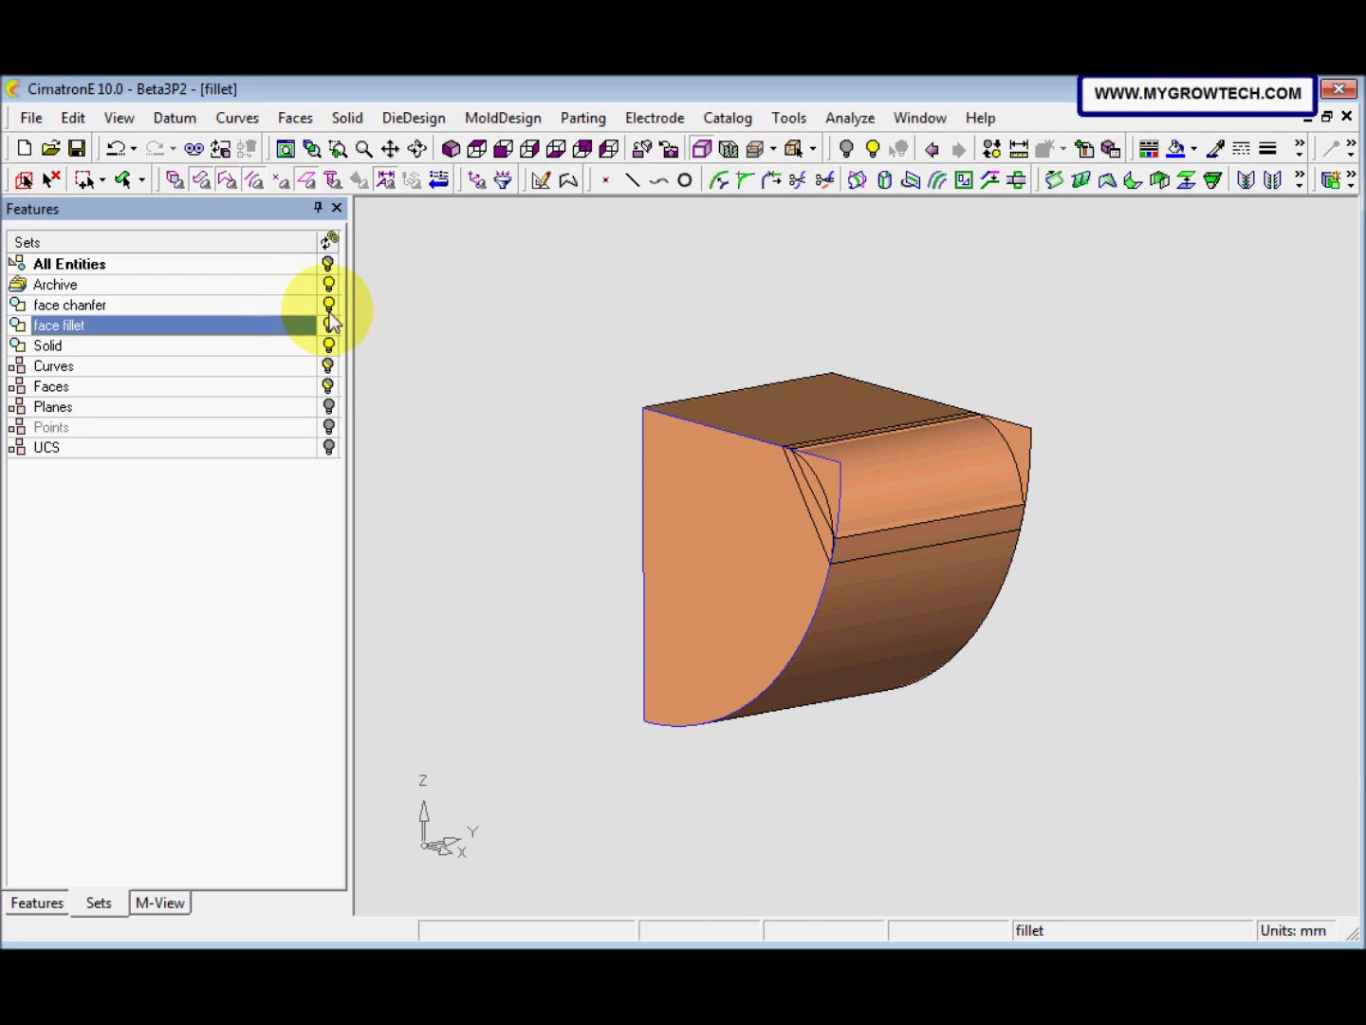
{"action": "middle_click_drag", "start_coordinate": [520, 501], "coordinate": [381, 371]}
{"action": "left_click", "coordinate": [328, 305]}
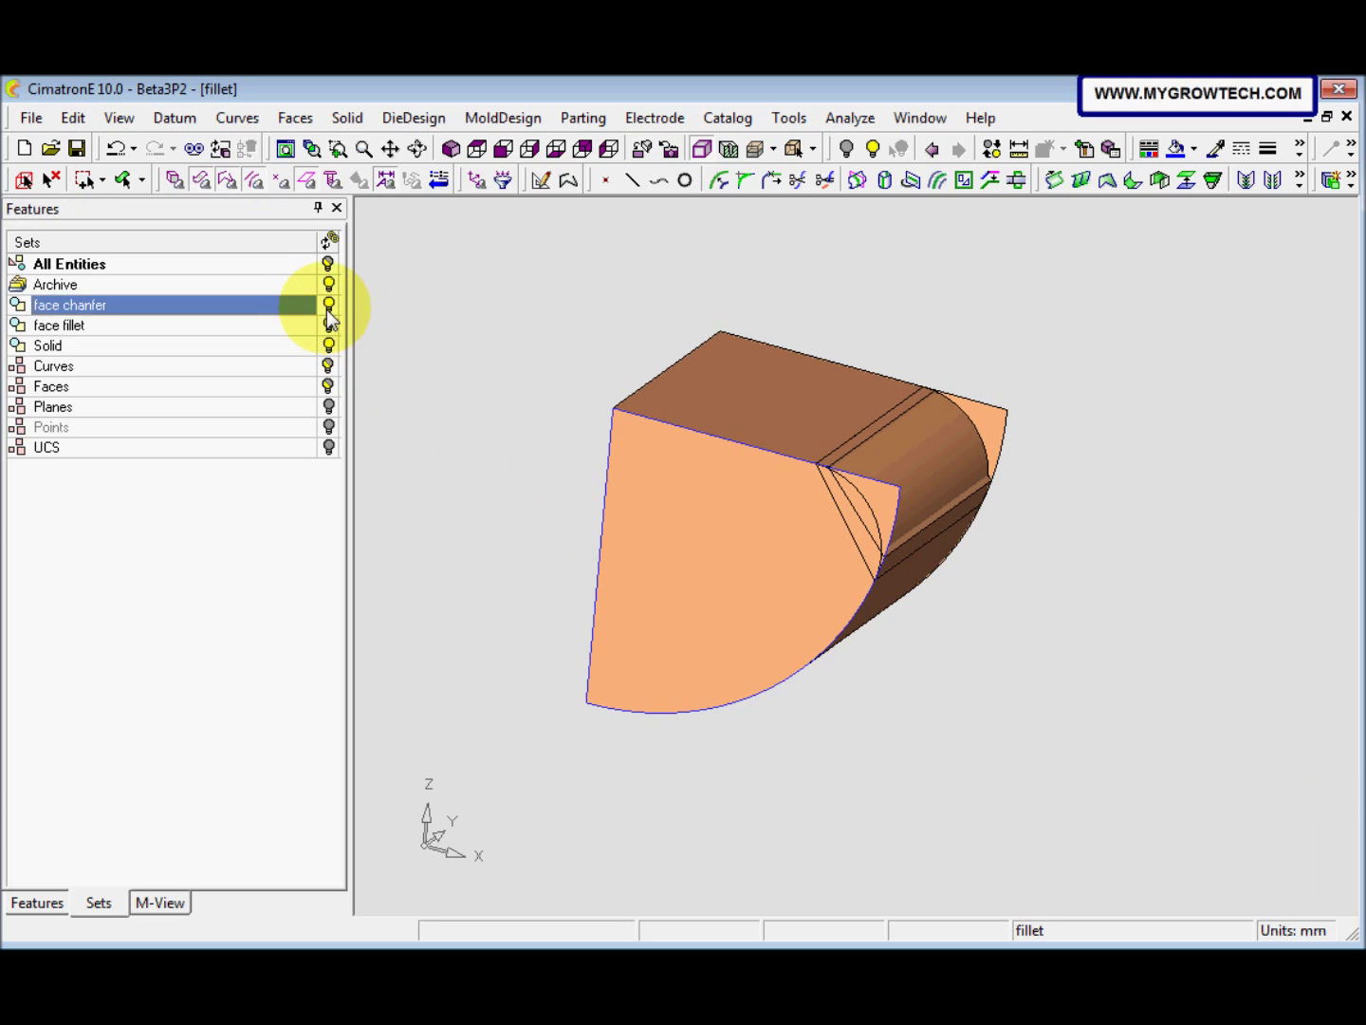
{"action": "middle_click_drag", "start_coordinate": [598, 556], "coordinate": [381, 357]}
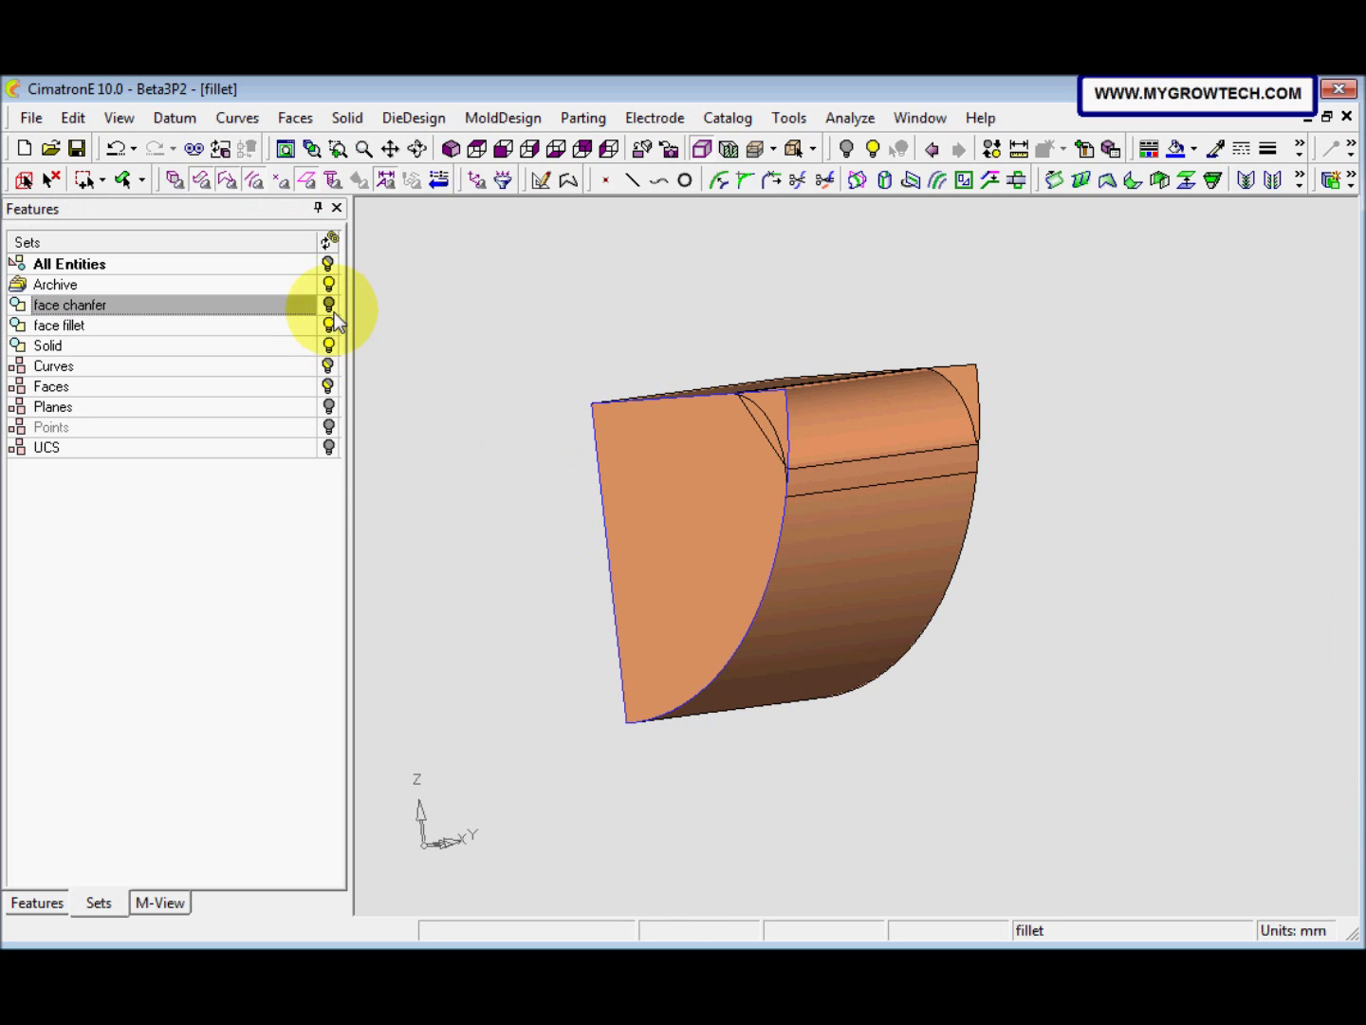
{"action": "left_click_drag", "start_coordinate": [588, 550], "coordinate": [628, 641]}
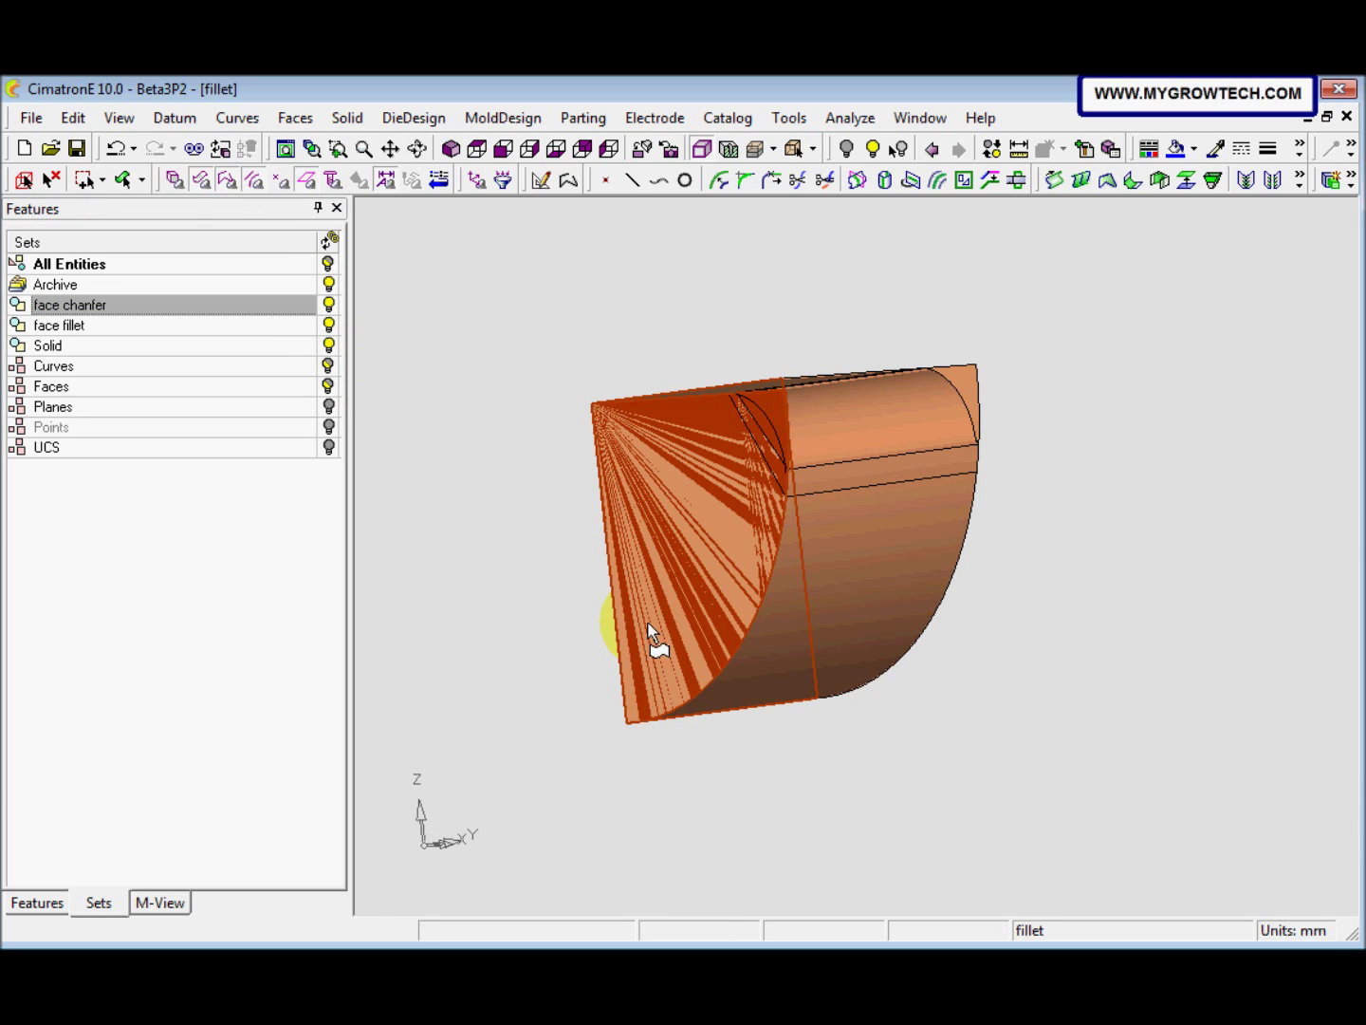
{"action": "left_click", "coordinate": [51, 179]}
{"action": "middle_click_drag", "start_coordinate": [626, 607], "coordinate": [677, 640]}
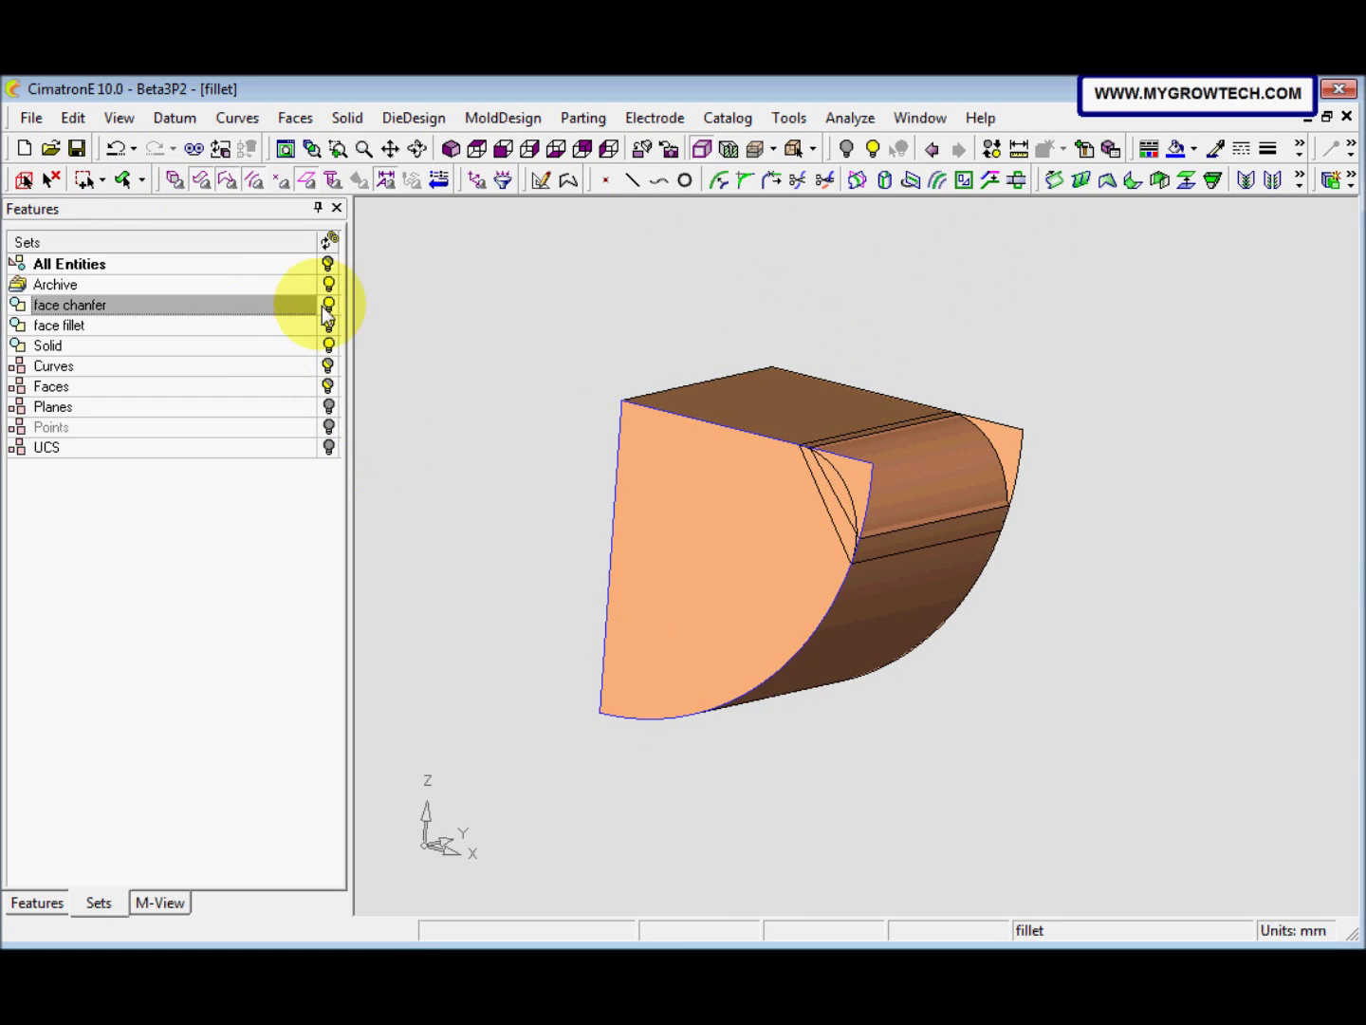